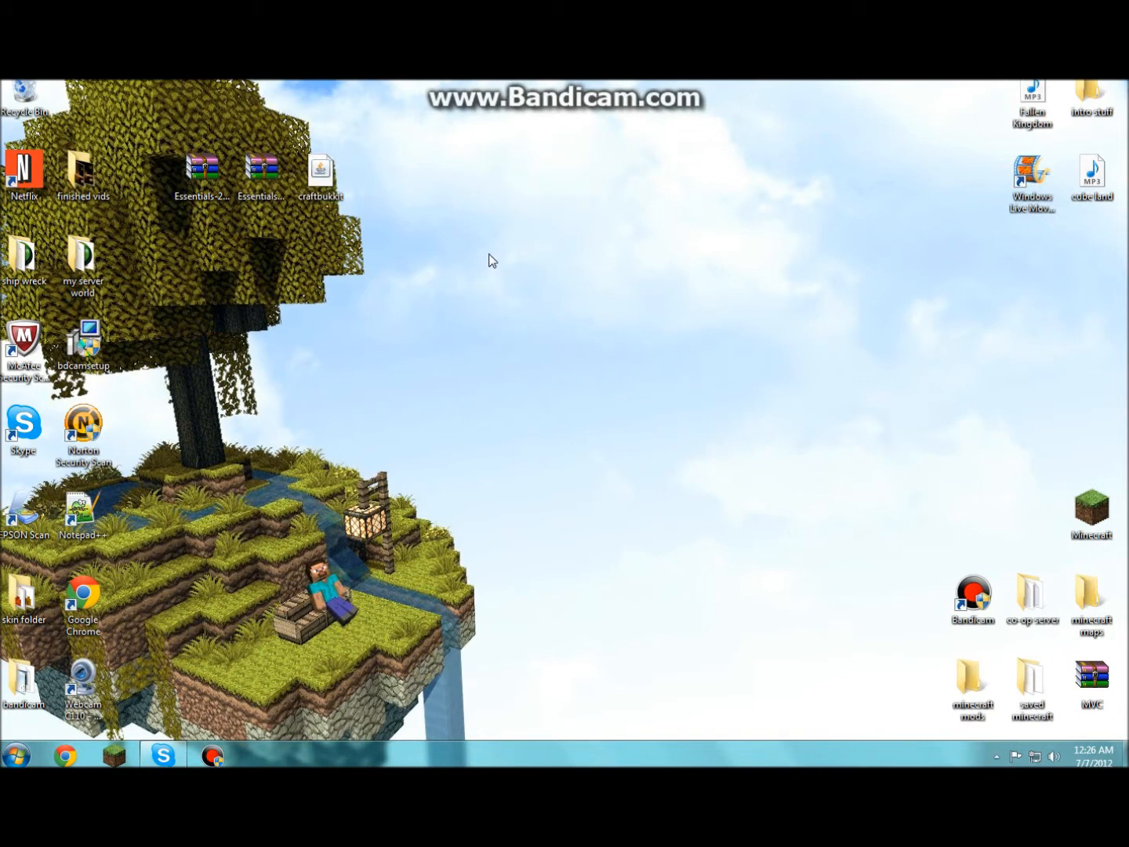
- Create a new desktop folder named 'server' and drag it further right
{"action": "right_click", "coordinate": [448, 241]}
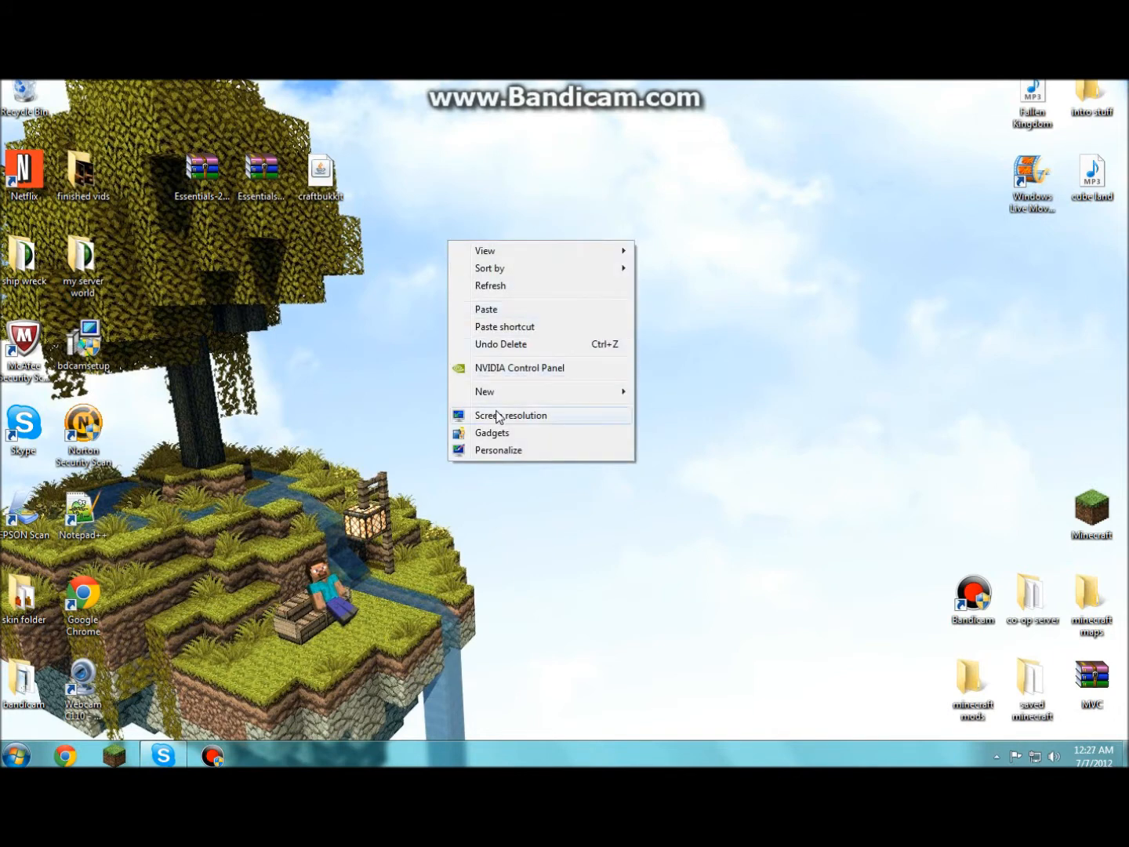
{"action": "left_click", "coordinate": [662, 392]}
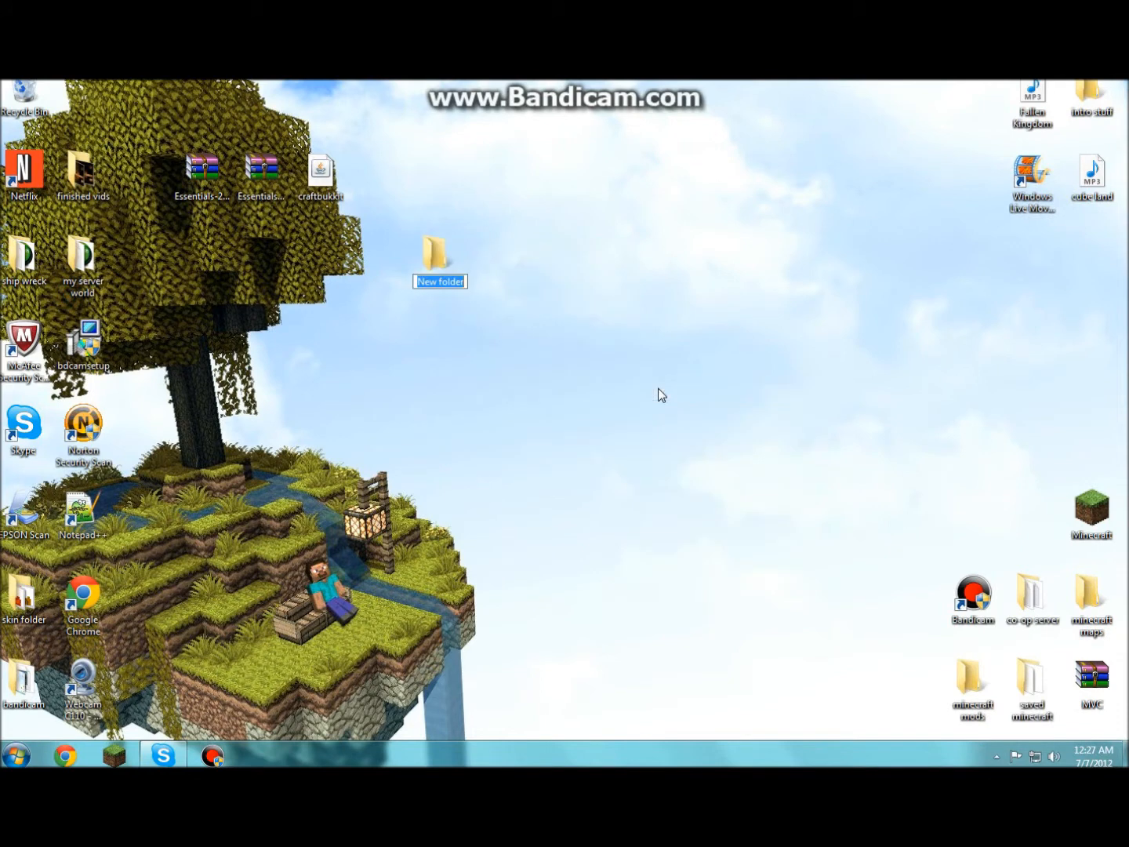
{"action": "type", "text": "server"}
{"action": "key", "text": "Return"}
{"action": "left_click", "coordinate": [556, 344]}
{"action": "left_click_drag", "start_coordinate": [447, 263], "coordinate": [684, 265]}
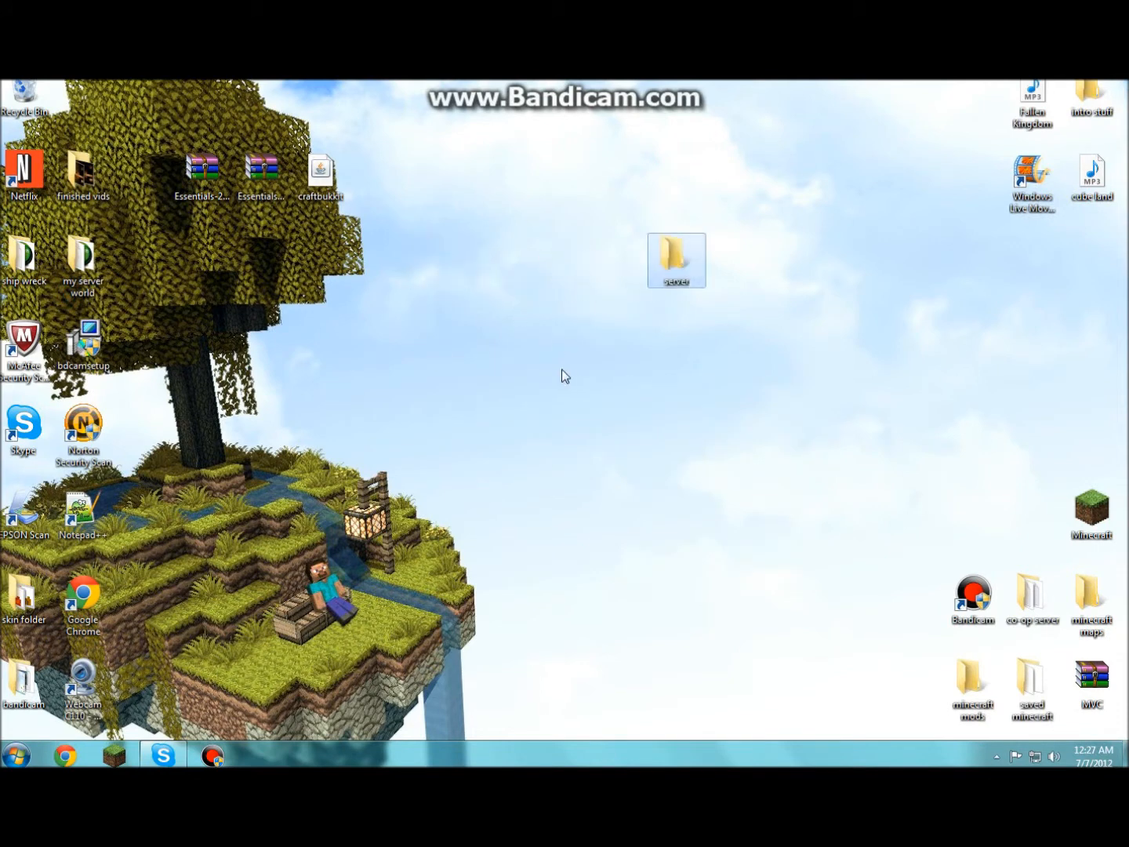
{"action": "left_click", "coordinate": [65, 757]}
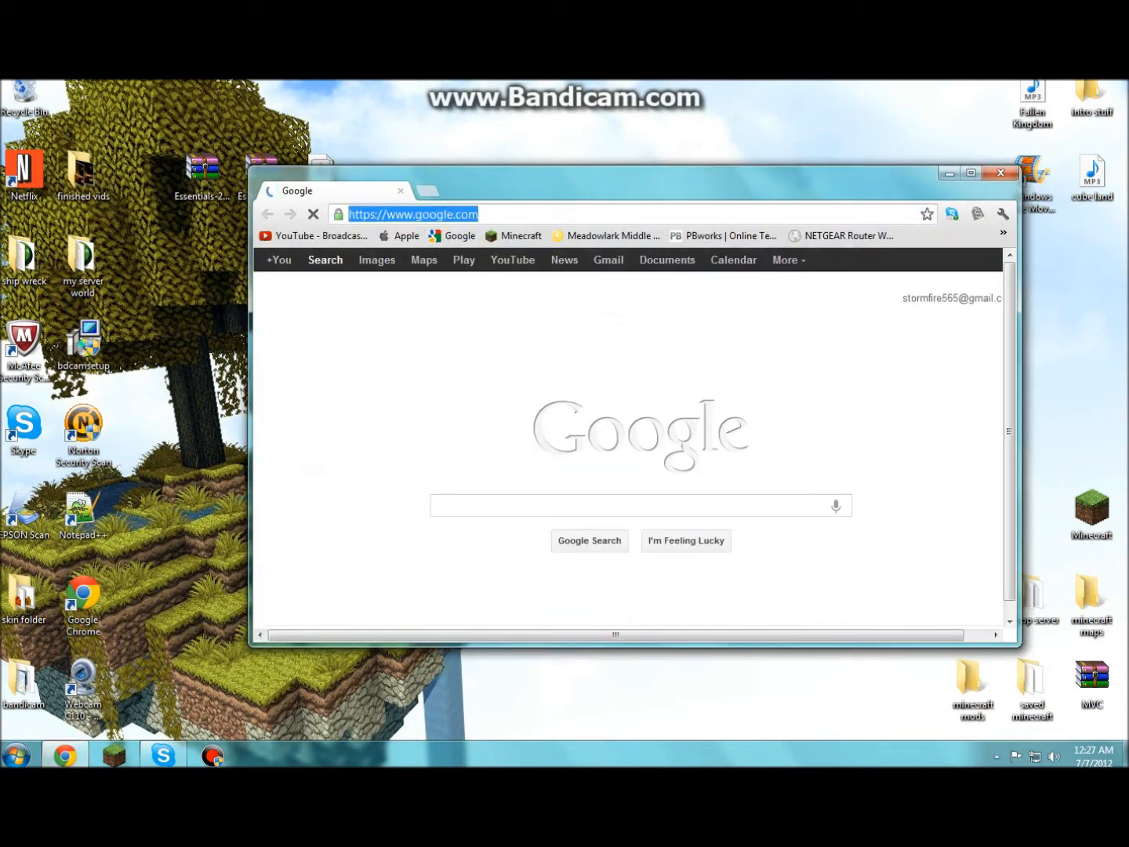
{"action": "type", "text": "wwww"}
{"action": "key", "text": "BackSpace"}
{"action": "type", "text": "."}
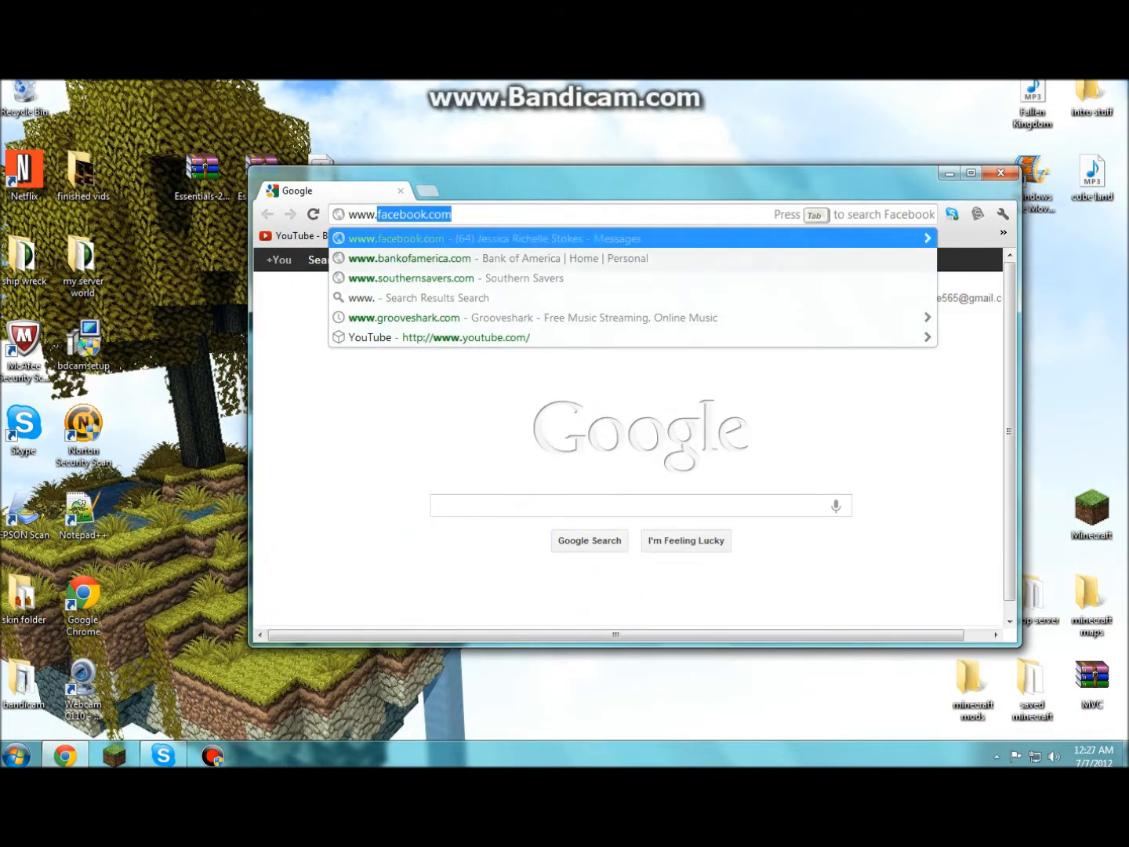
{"action": "type", "text": "bukkit.or"}
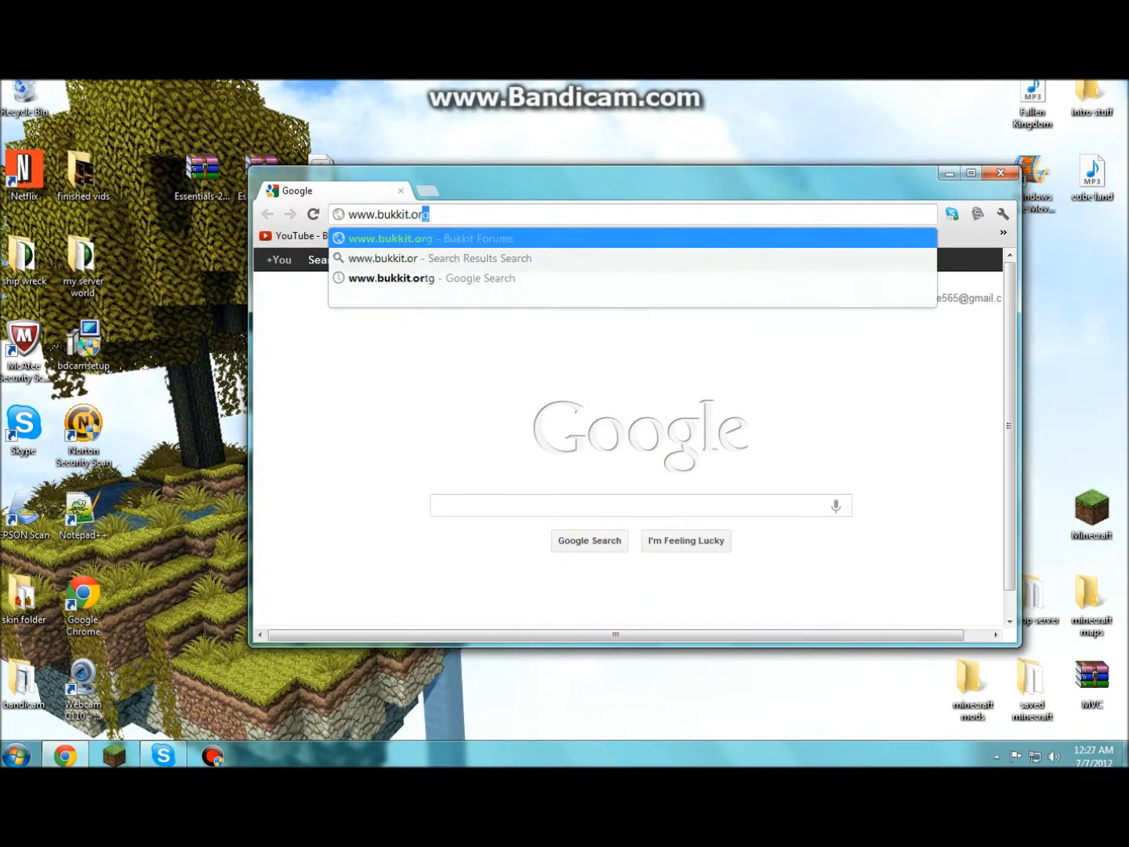
{"action": "key", "text": "Return"}
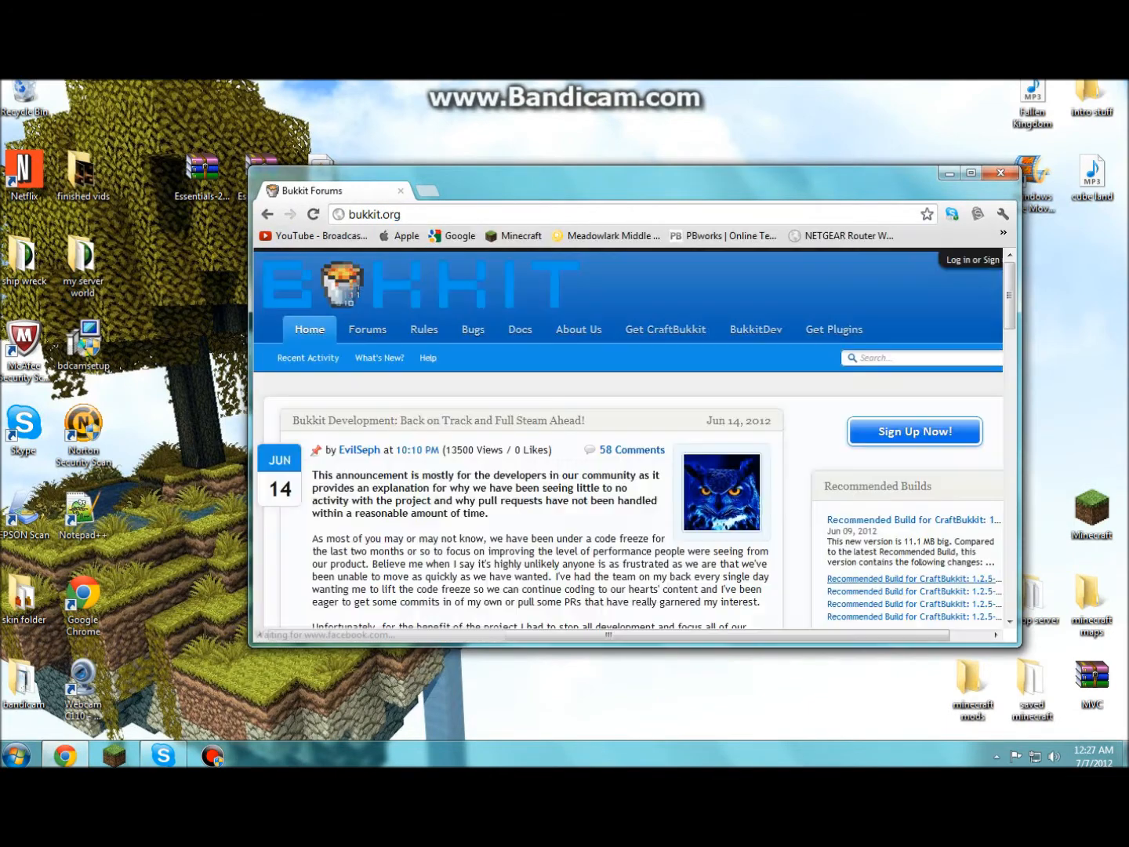
{"action": "left_click_drag", "start_coordinate": [700, 193], "coordinate": [490, 185]}
{"action": "left_click", "coordinate": [760, 166]}
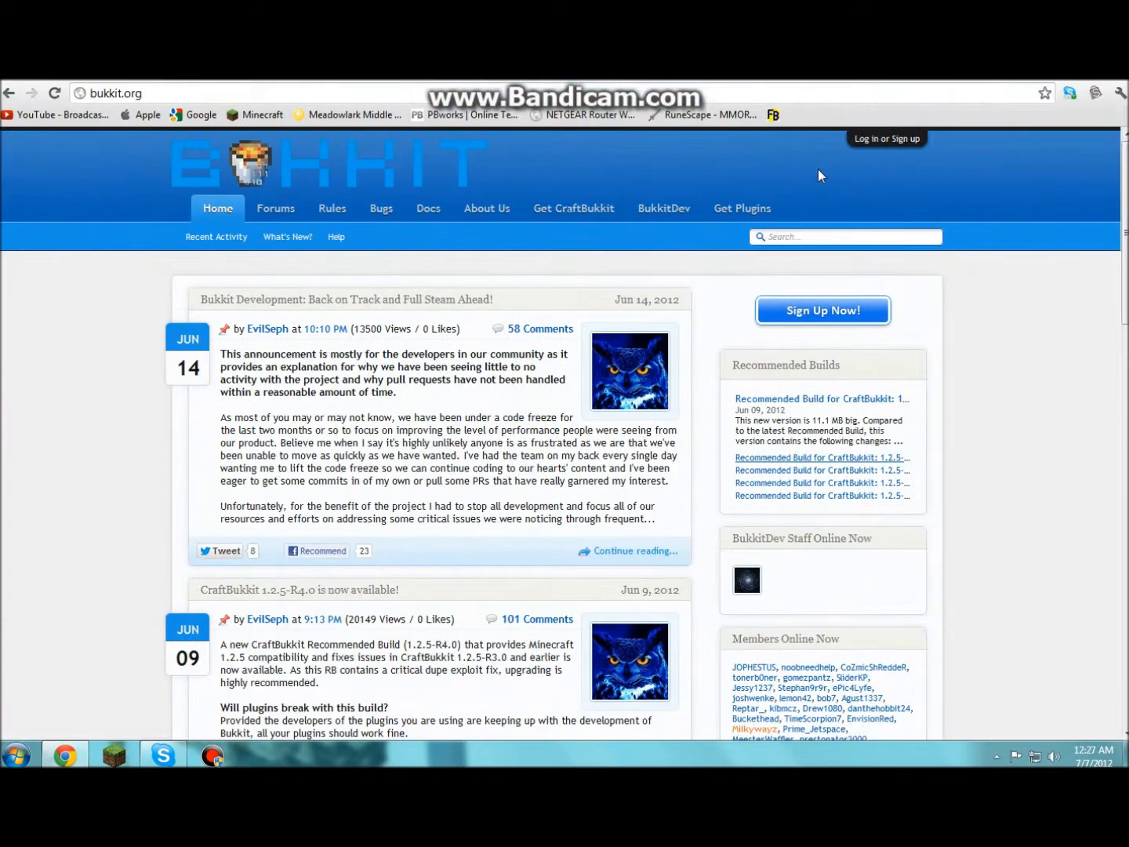
{"action": "left_click", "coordinate": [862, 399]}
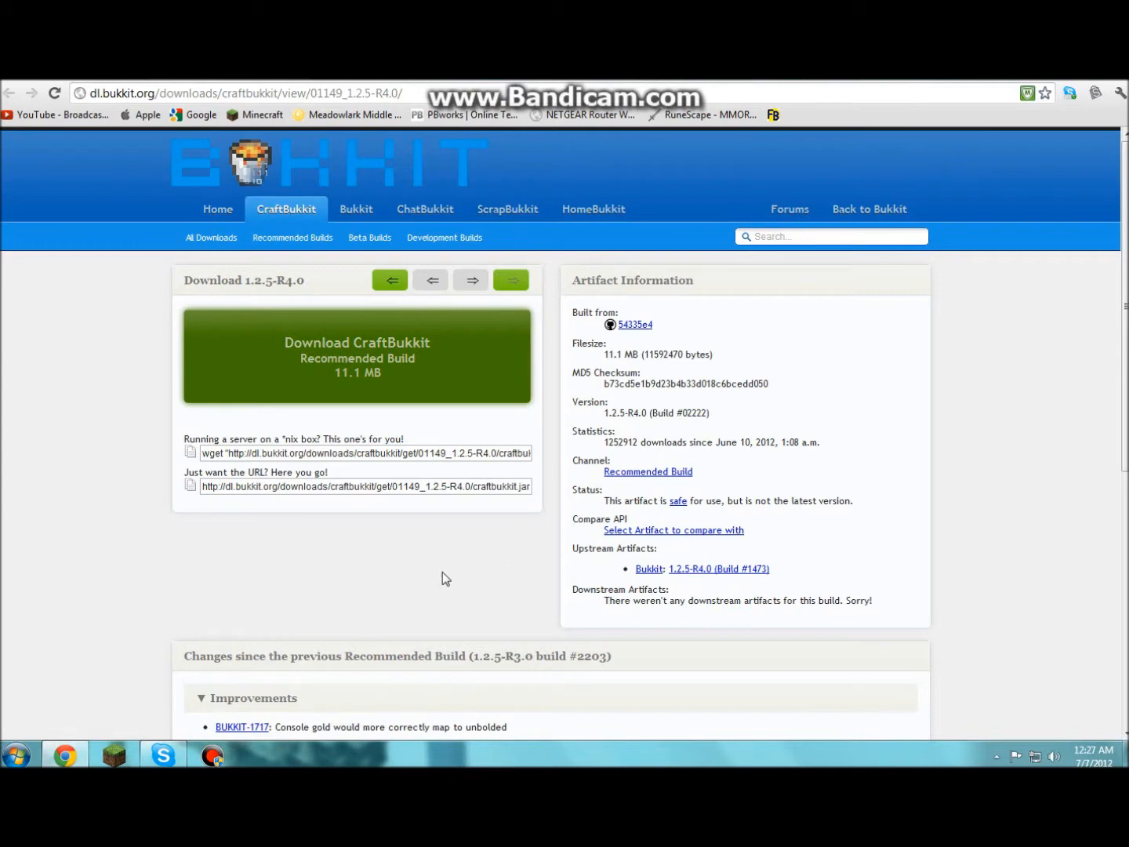
{"action": "right_click", "coordinate": [65, 755]}
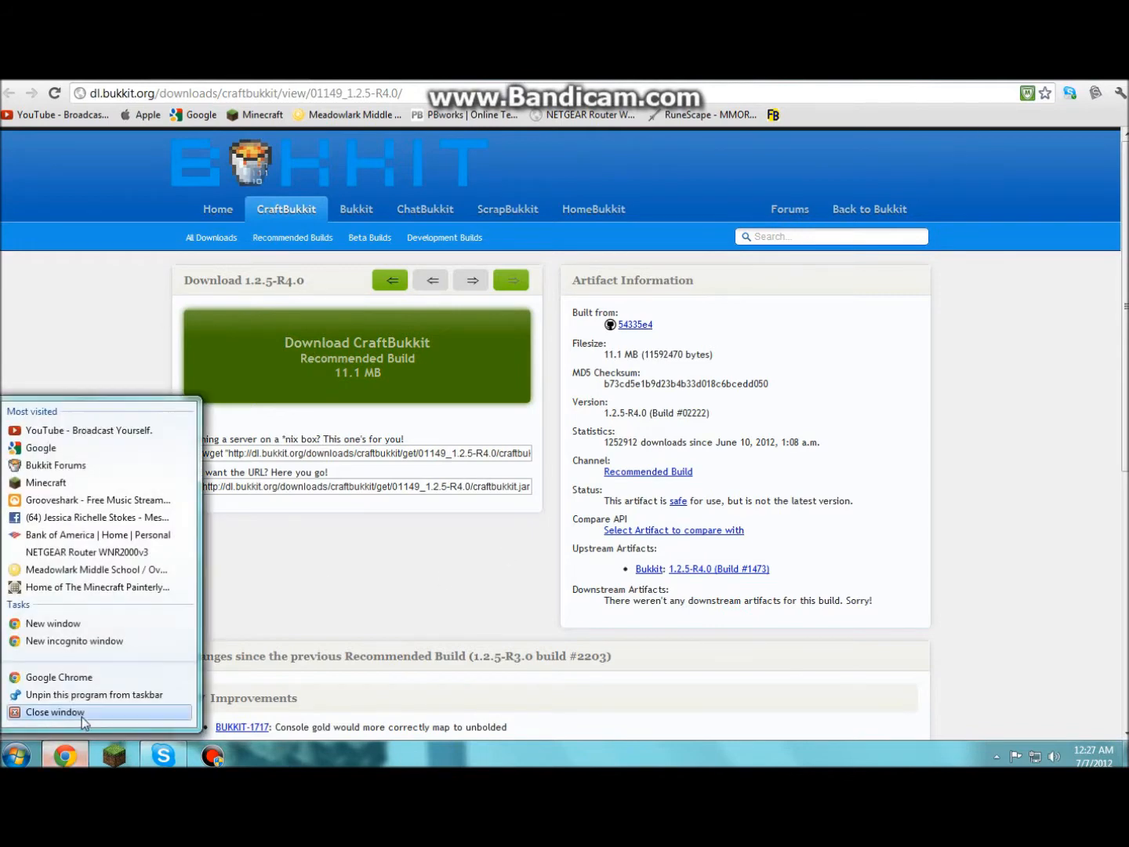
{"action": "left_click", "coordinate": [81, 716]}
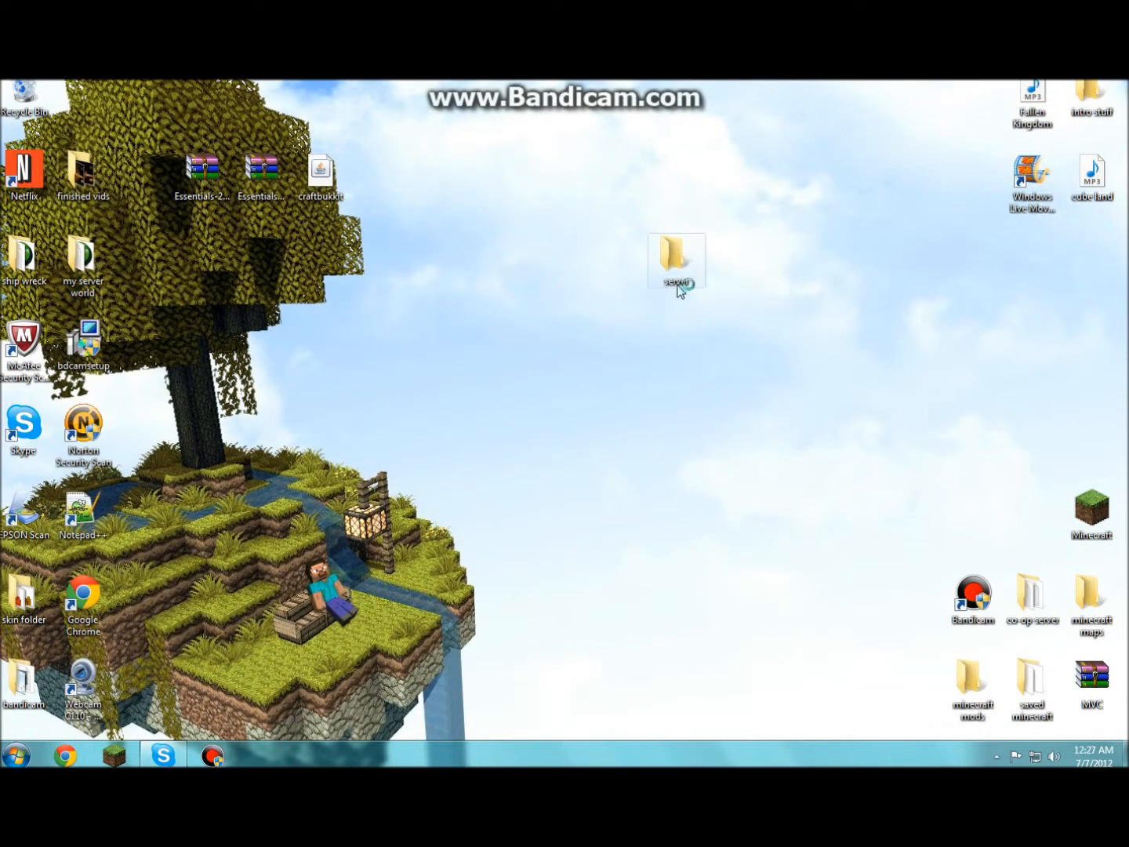
- Dismiss the Chrome crash notice and drop the craftbukkit jar into the server folder
{"action": "left_click", "coordinate": [649, 457]}
{"action": "left_click_drag", "start_coordinate": [317, 177], "coordinate": [676, 252]}
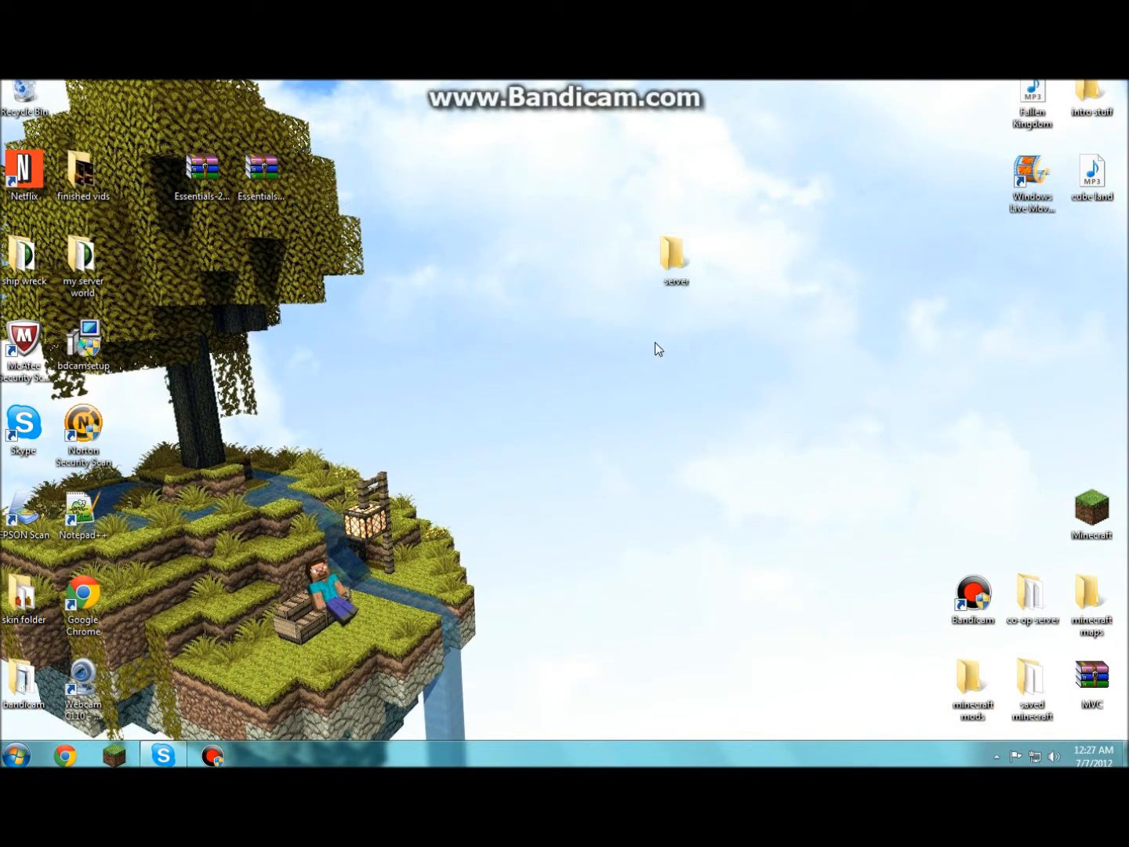
{"action": "double_click", "coordinate": [672, 255]}
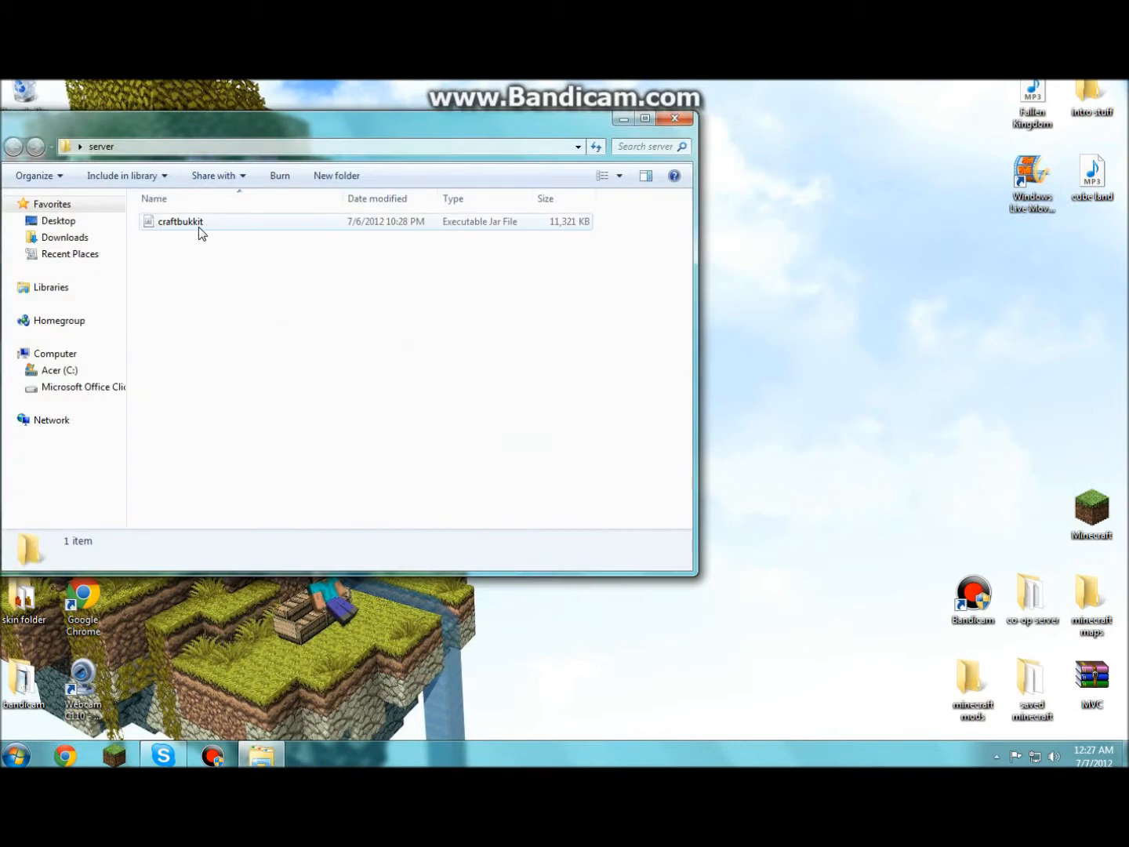
{"action": "left_click", "coordinate": [673, 117]}
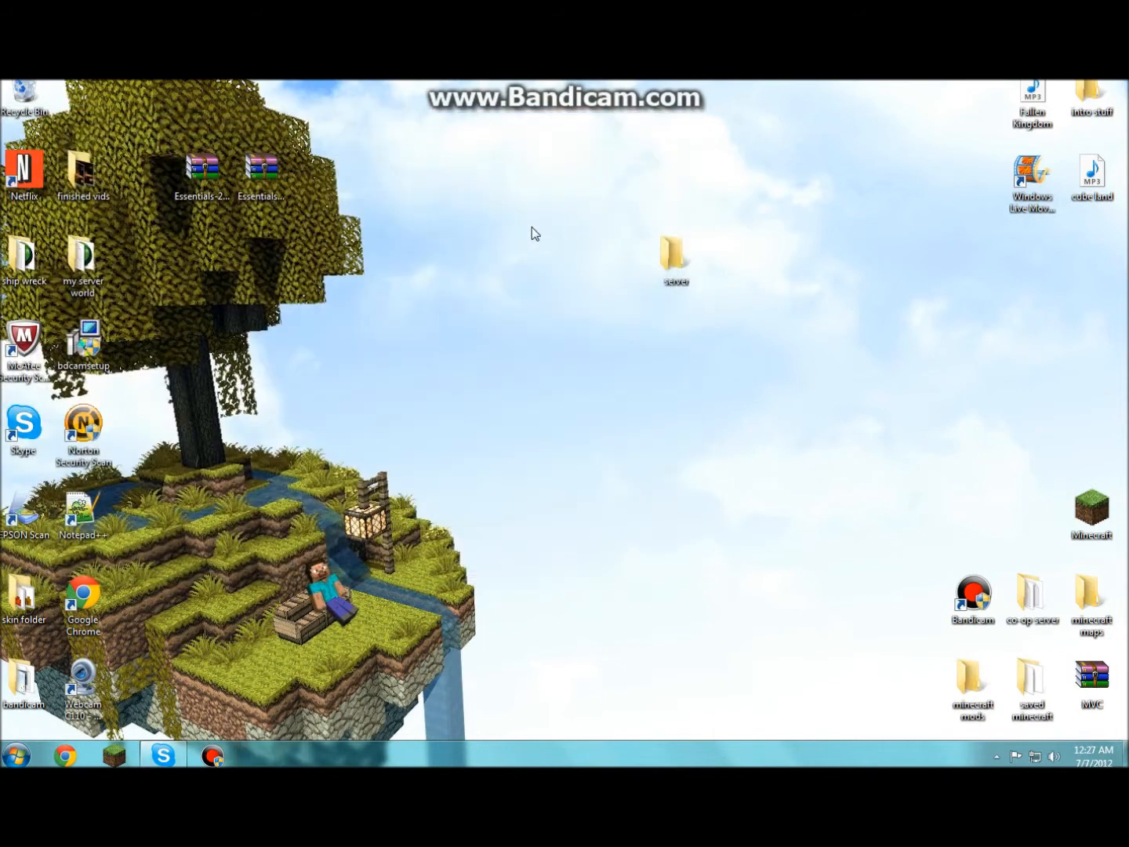
{"action": "left_click", "coordinate": [66, 755]}
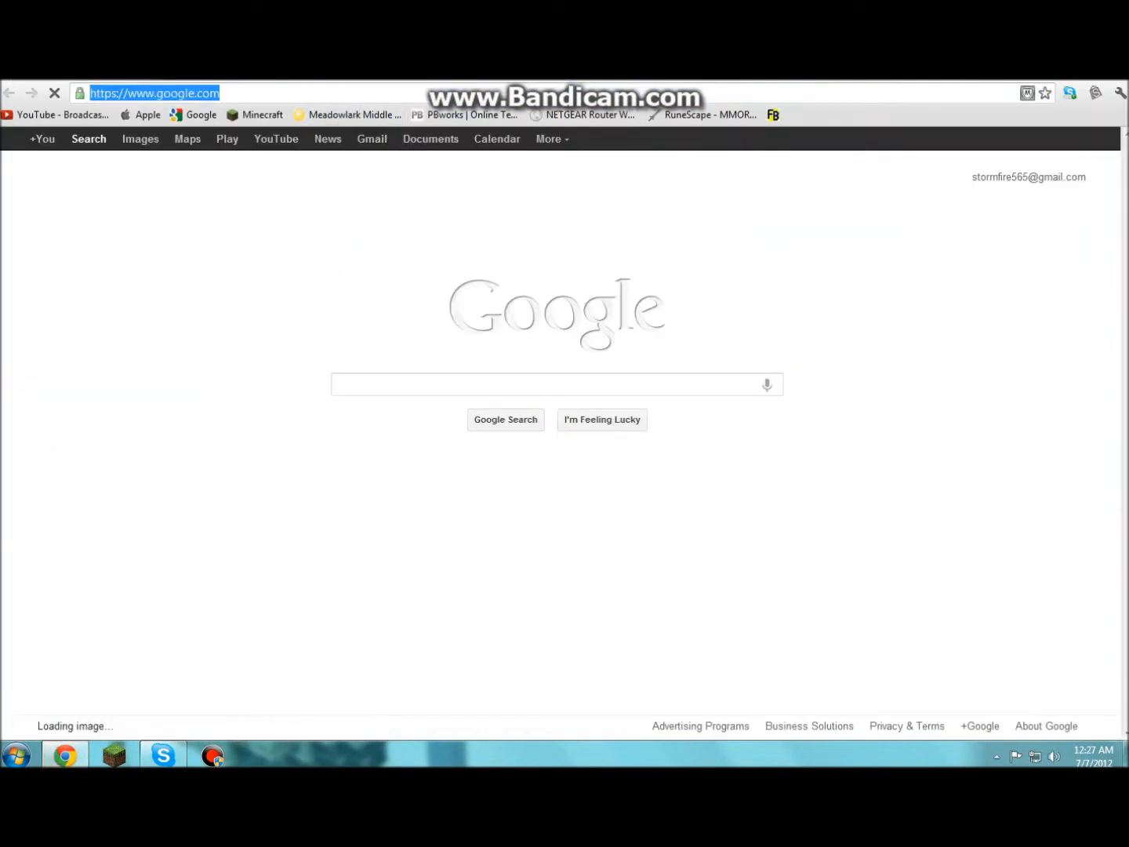
- Open the Bukkit wiki's Setting up a server guide from bukkit.org
{"action": "type", "text": "www.bukkit.o"}
{"action": "key", "text": "Return"}
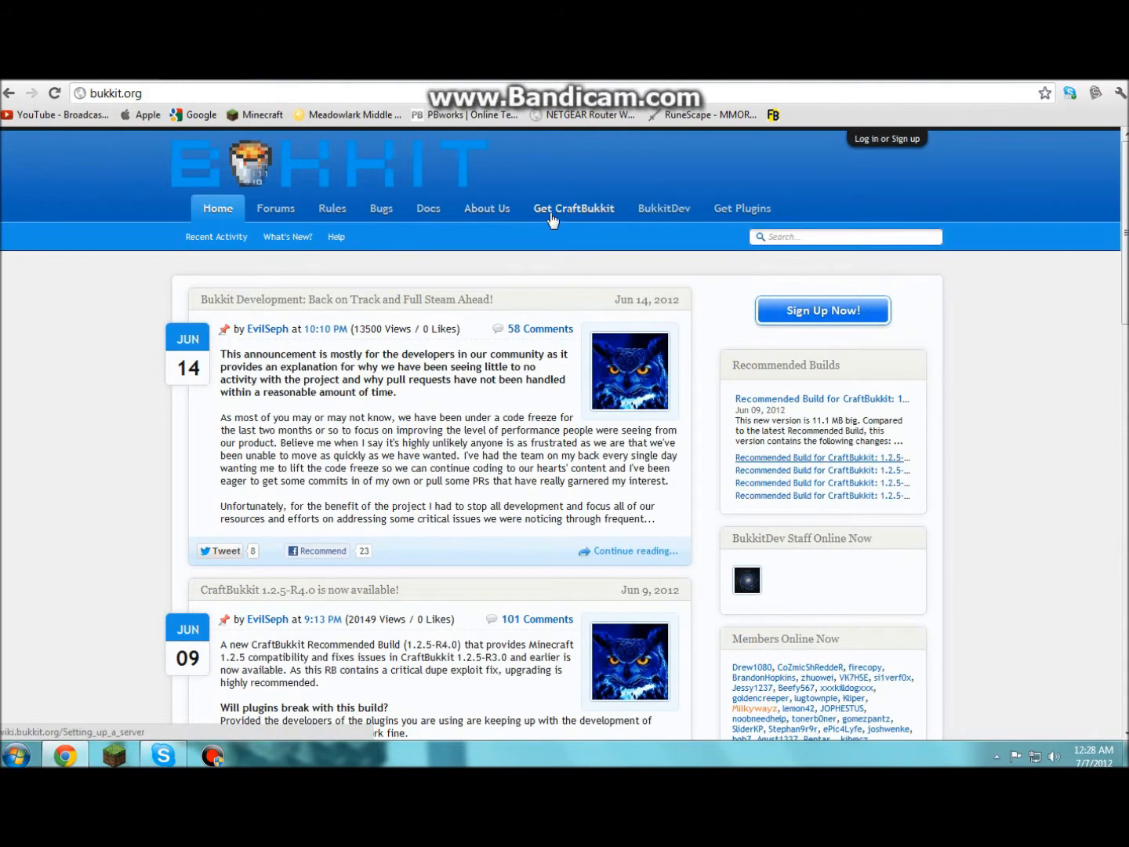
{"action": "left_click", "coordinate": [577, 210]}
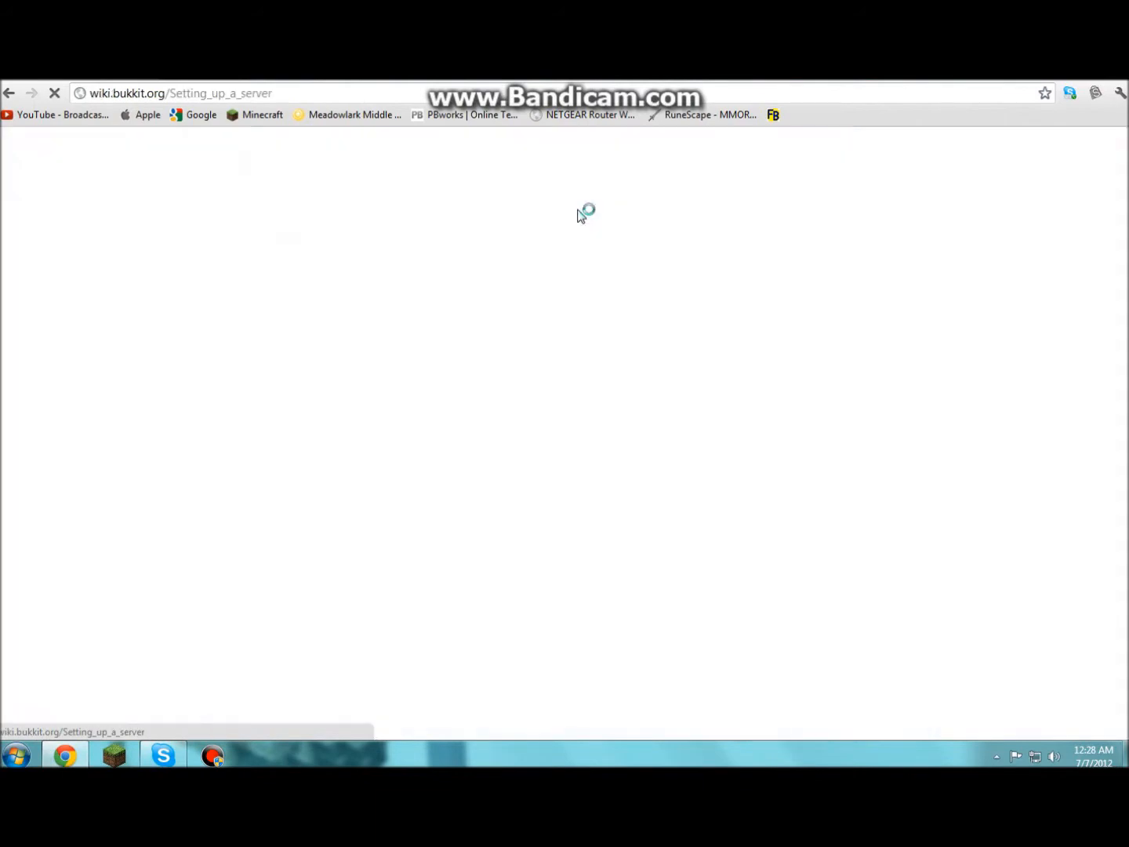
{"action": "scroll", "coordinate": [518, 273], "scroll_direction": "down", "scroll_amount": 3}
{"action": "scroll", "coordinate": [517, 272], "scroll_direction": "down", "scroll_amount": 3}
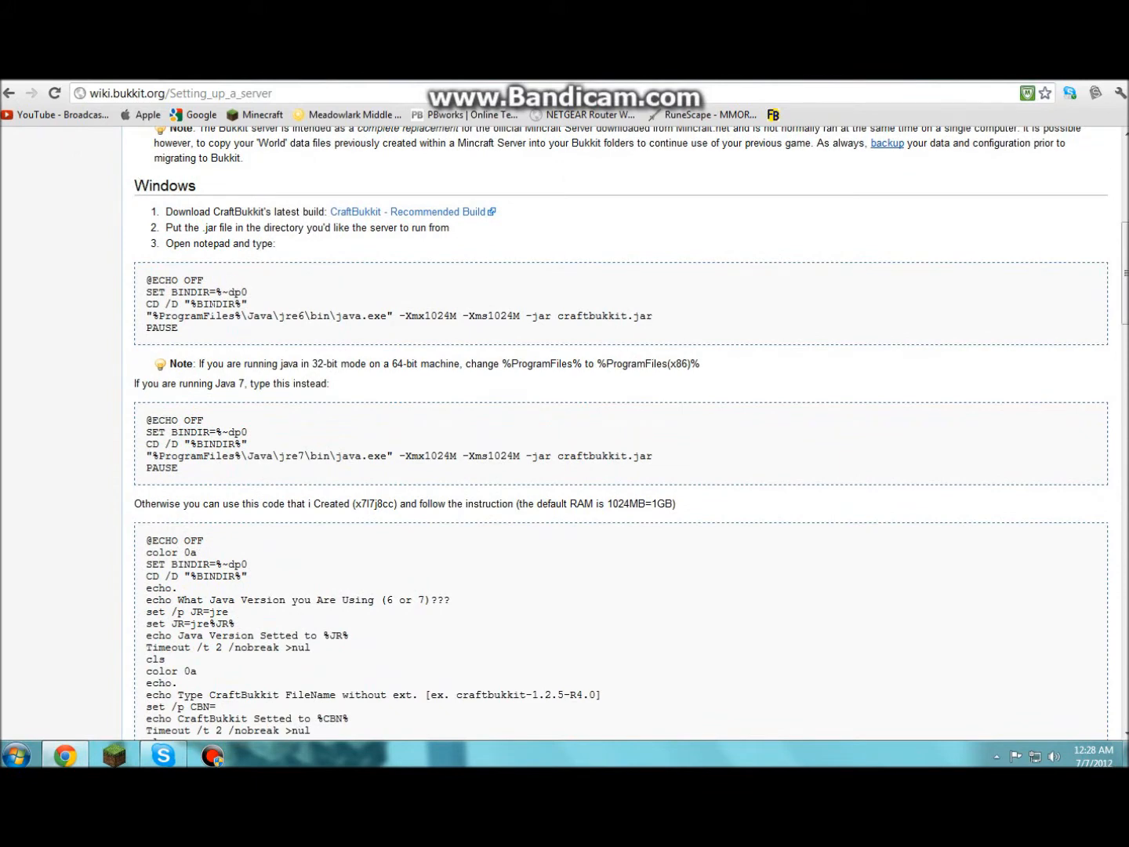
- Copy the first Windows startup code block, then close Chrome
{"action": "left_click_drag", "start_coordinate": [210, 338], "coordinate": [149, 283]}
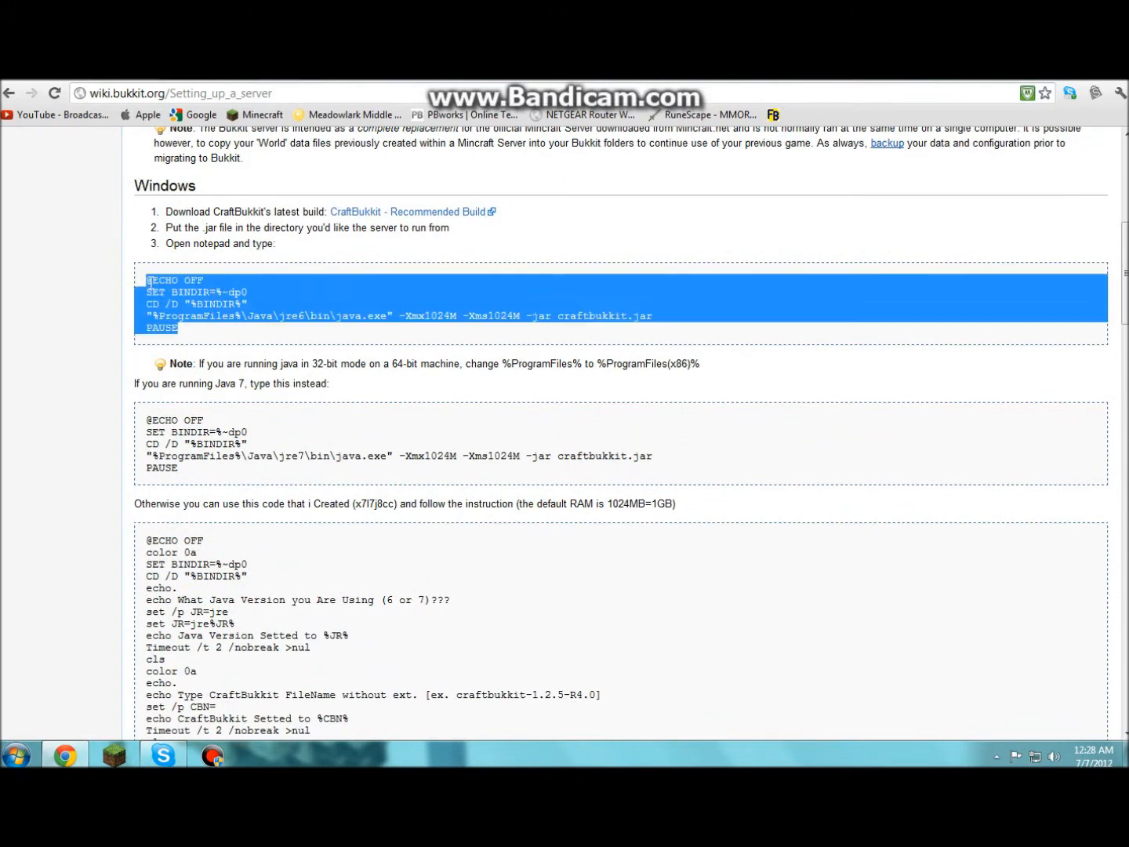
{"action": "left_click", "coordinate": [211, 338]}
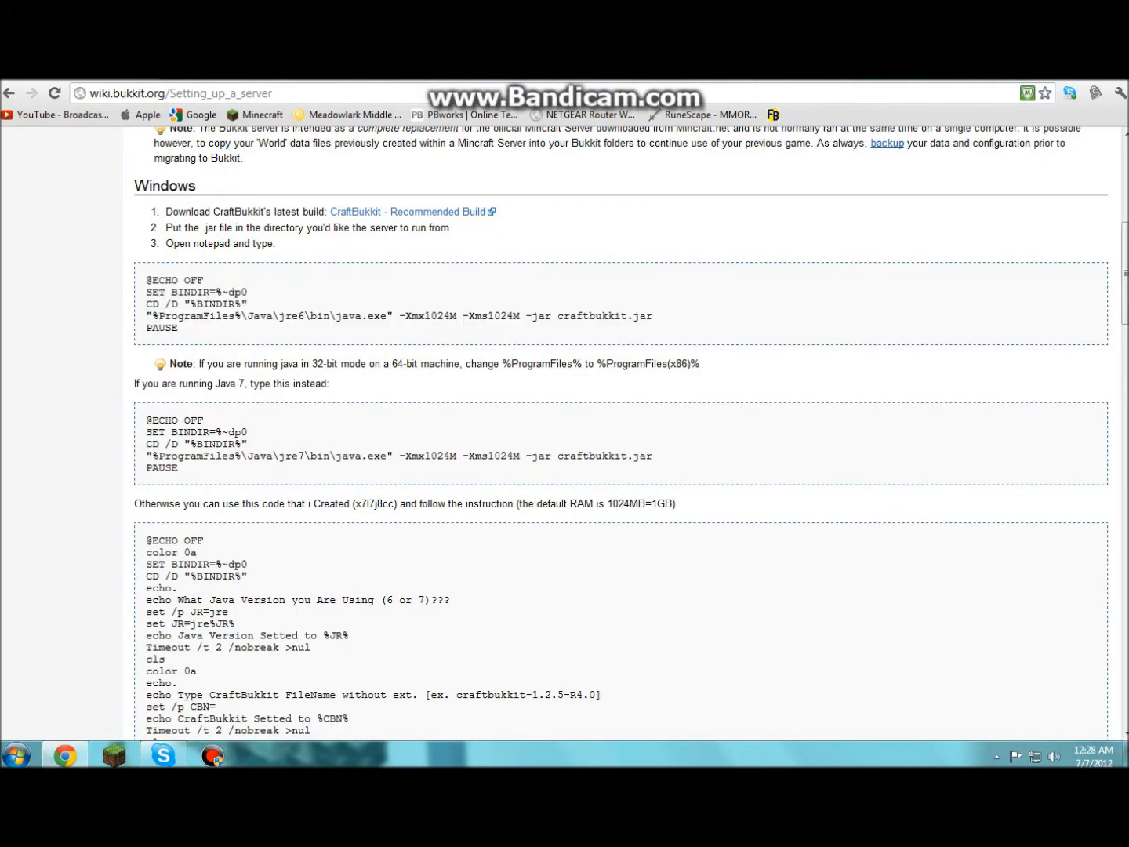
{"action": "scroll", "coordinate": [207, 321], "scroll_direction": "down", "scroll_amount": 15}
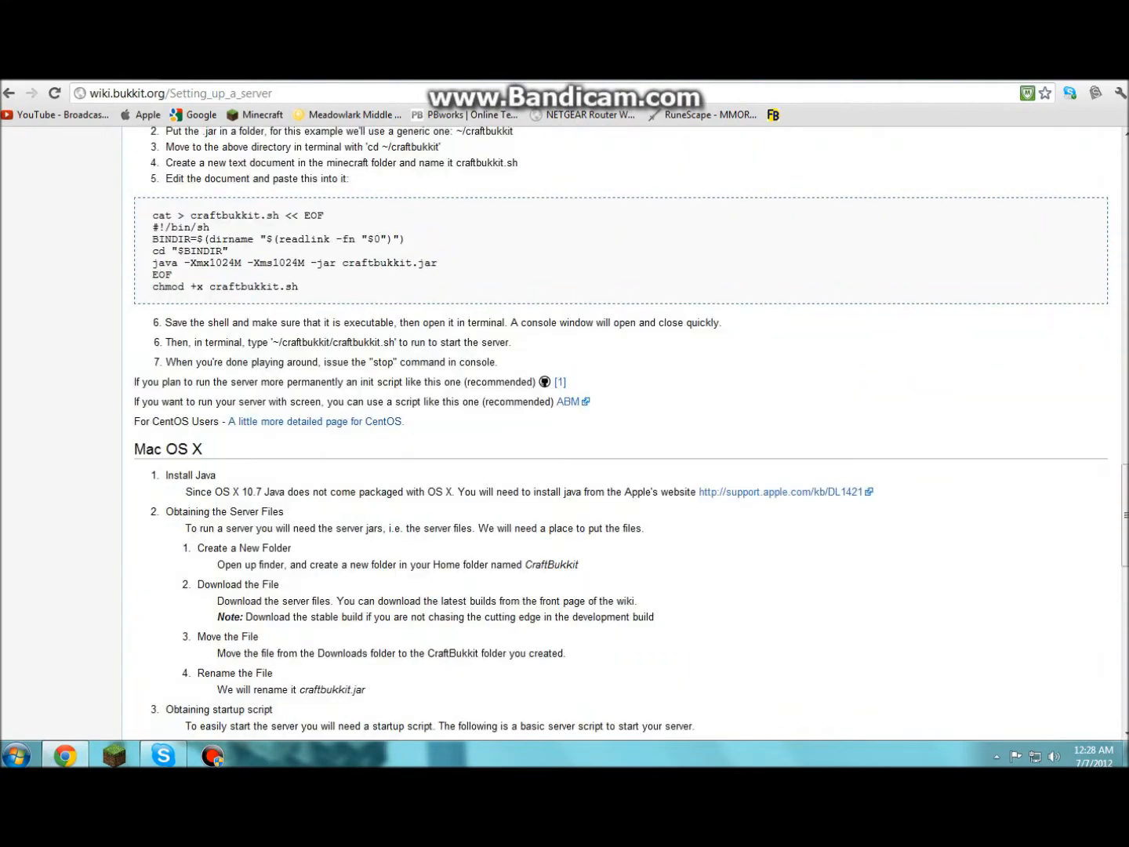
{"action": "scroll", "coordinate": [565, 431], "scroll_direction": "up", "scroll_amount": 1}
{"action": "scroll", "coordinate": [564, 431], "scroll_direction": "down", "scroll_amount": 10}
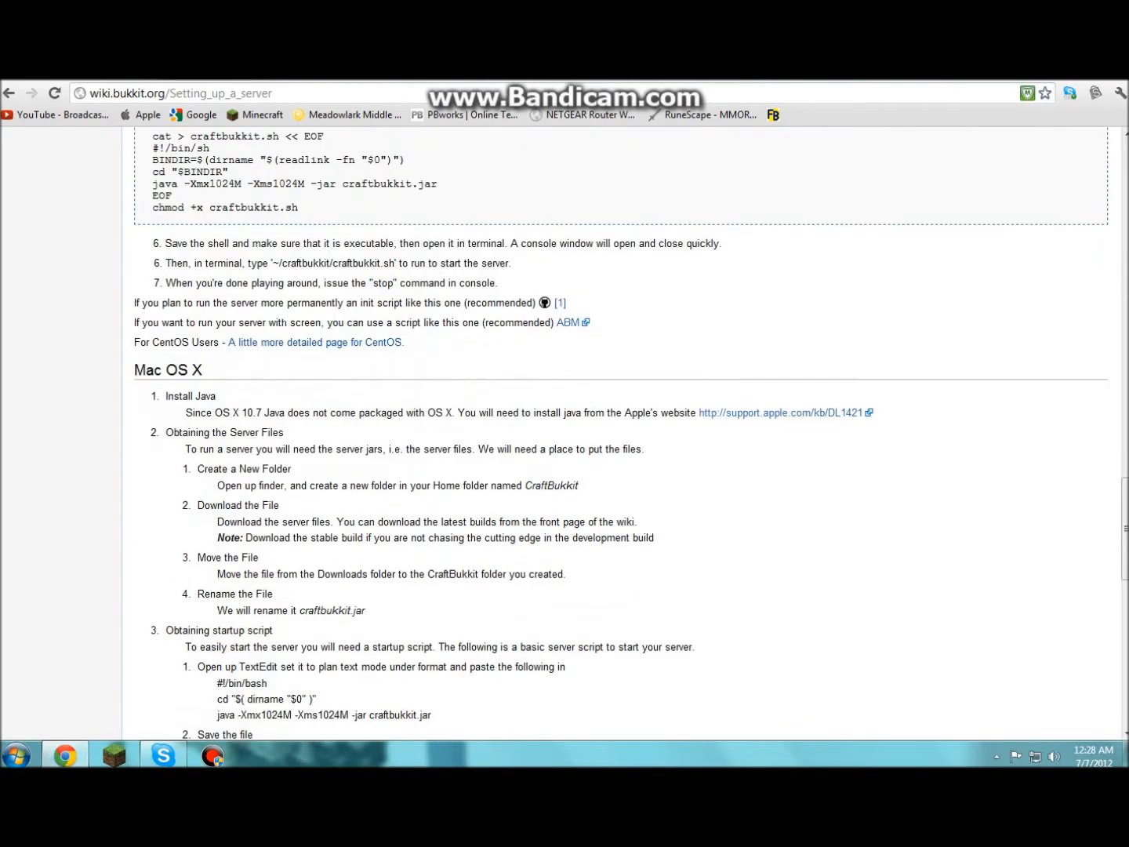
{"action": "scroll", "coordinate": [564, 431], "scroll_direction": "up", "scroll_amount": 11}
{"action": "scroll", "coordinate": [282, 329], "scroll_direction": "up", "scroll_amount": 18}
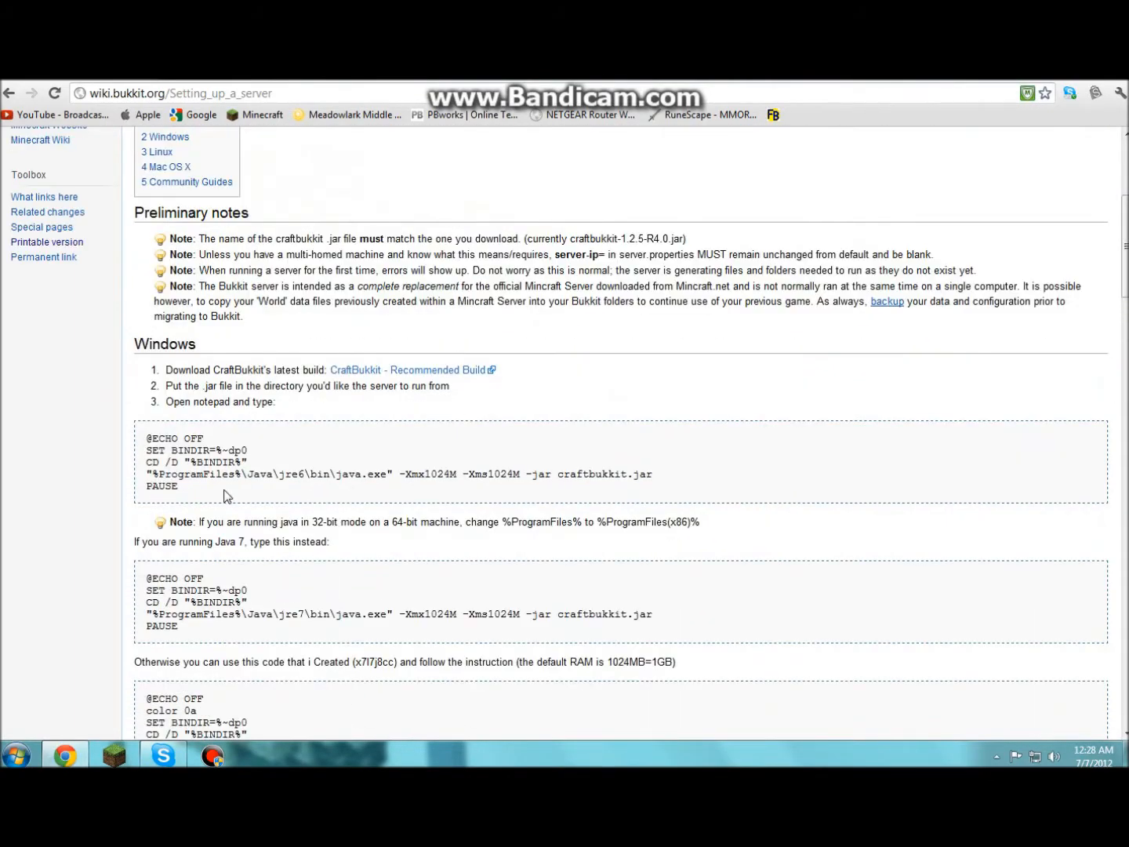
{"action": "left_click_drag", "start_coordinate": [159, 486], "coordinate": [138, 444]}
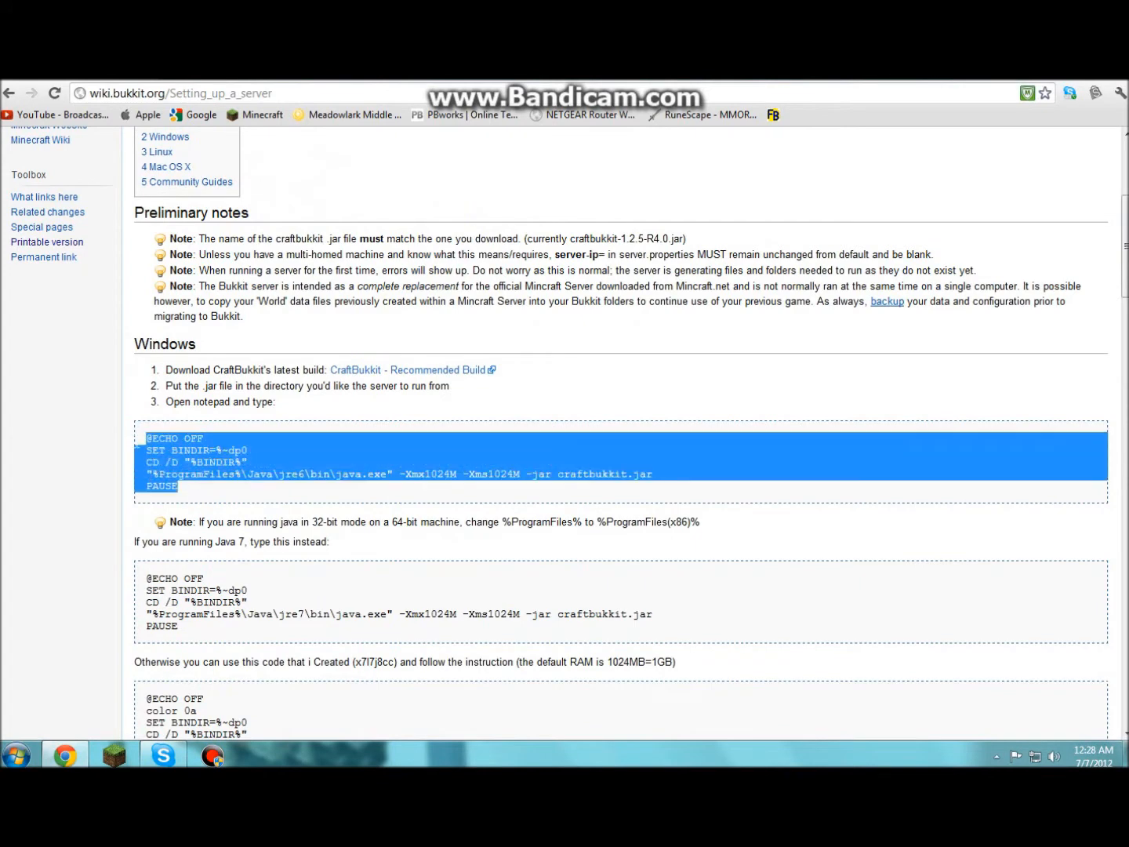
{"action": "right_click", "coordinate": [146, 441]}
{"action": "left_click", "coordinate": [163, 449]}
{"action": "right_click", "coordinate": [78, 751]}
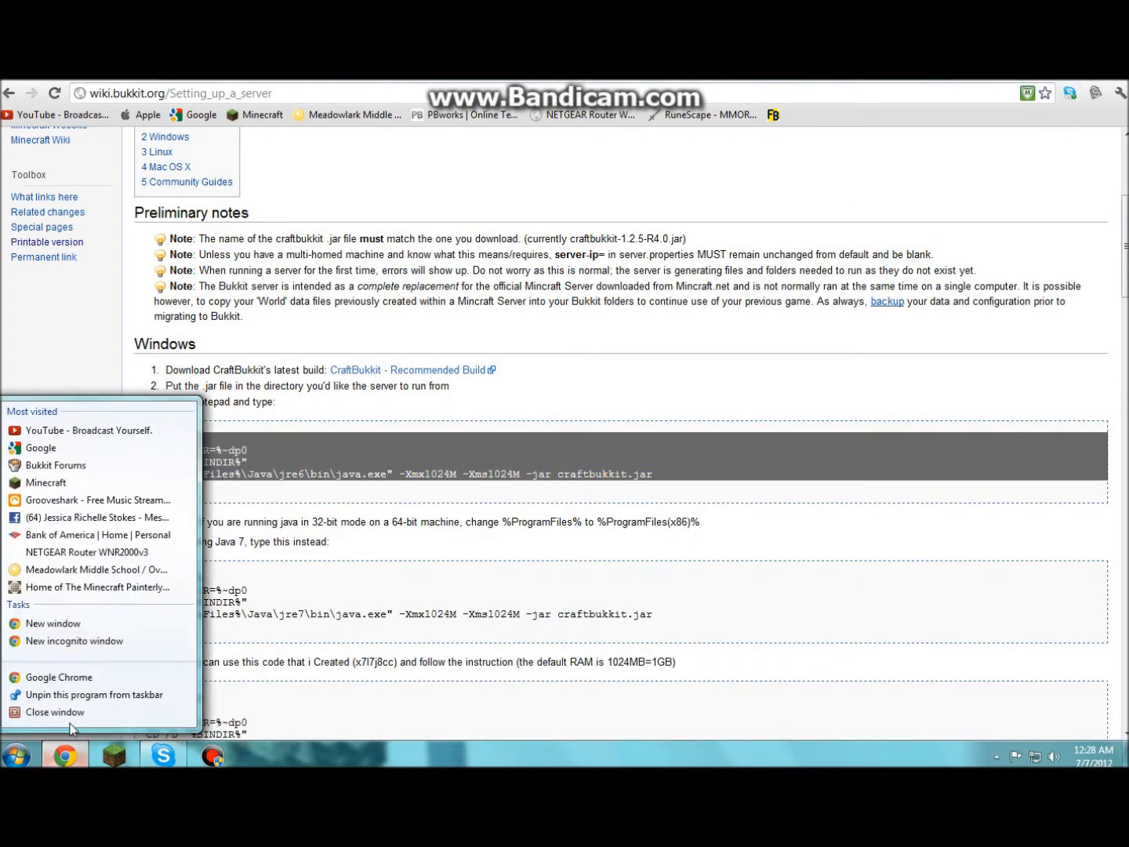
{"action": "left_click", "coordinate": [75, 714]}
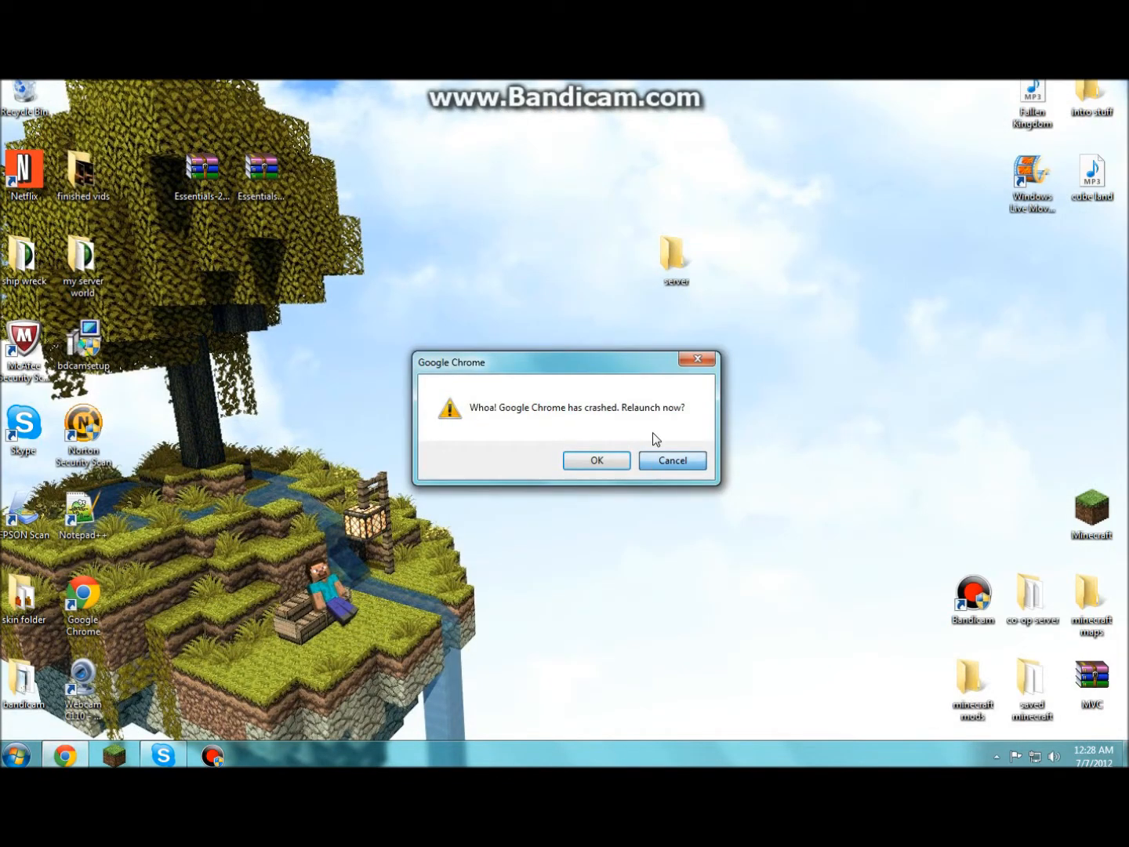
- Dismiss the crash notice and create a new text document inside the server folder
{"action": "left_click", "coordinate": [681, 463]}
{"action": "double_click", "coordinate": [667, 265]}
{"action": "right_click", "coordinate": [185, 293]}
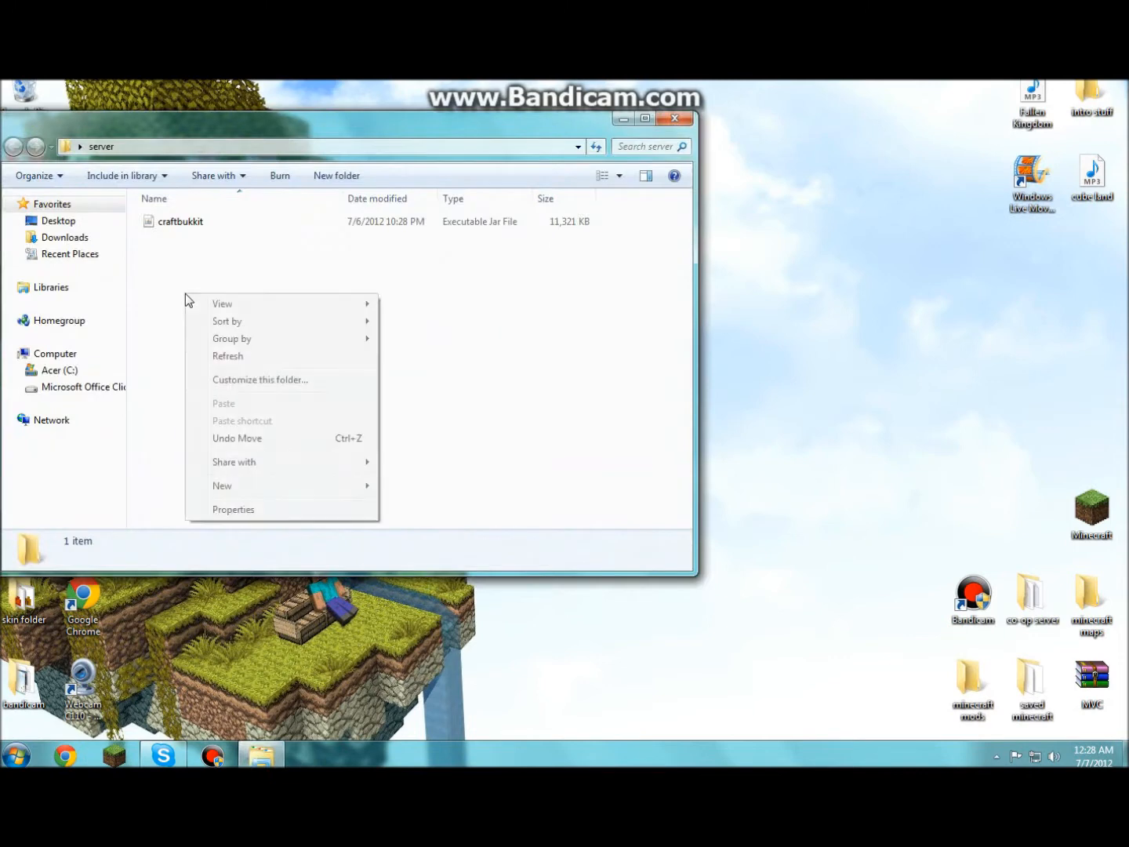
{"action": "mouse_move", "coordinate": [301, 492]}
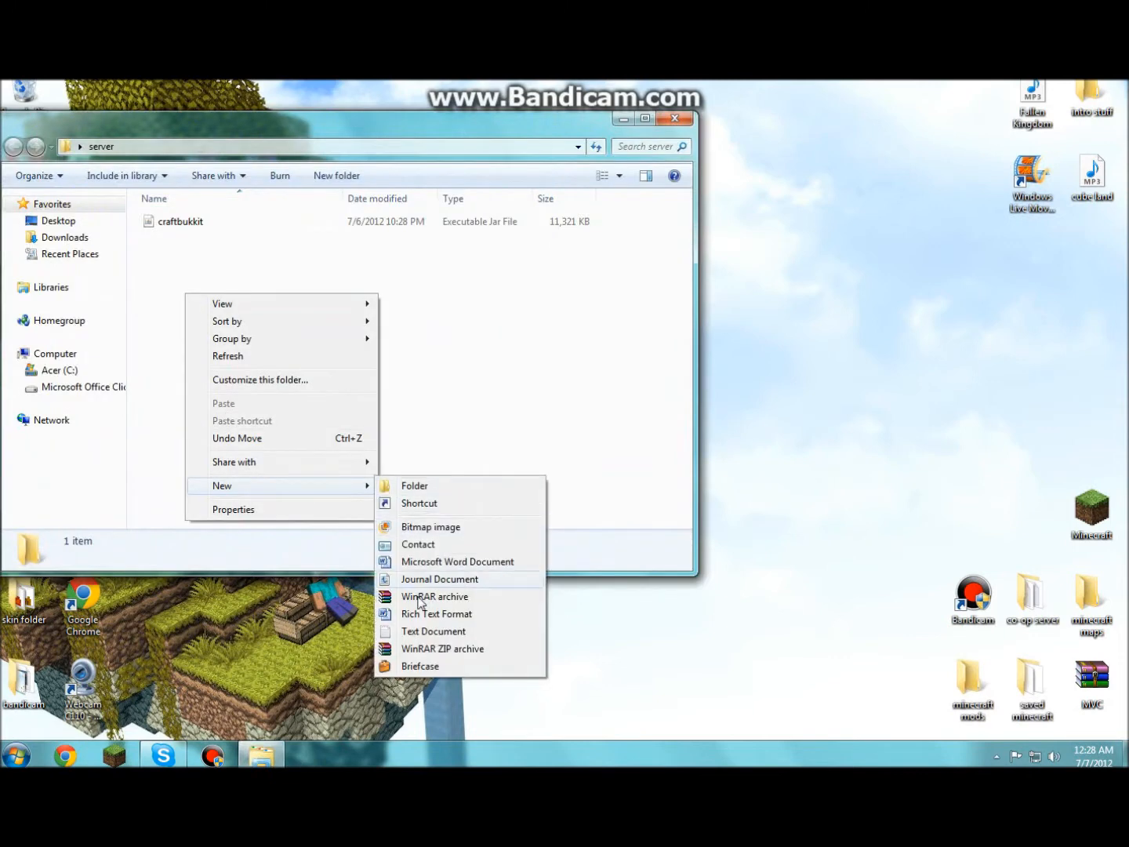
{"action": "left_click", "coordinate": [426, 632]}
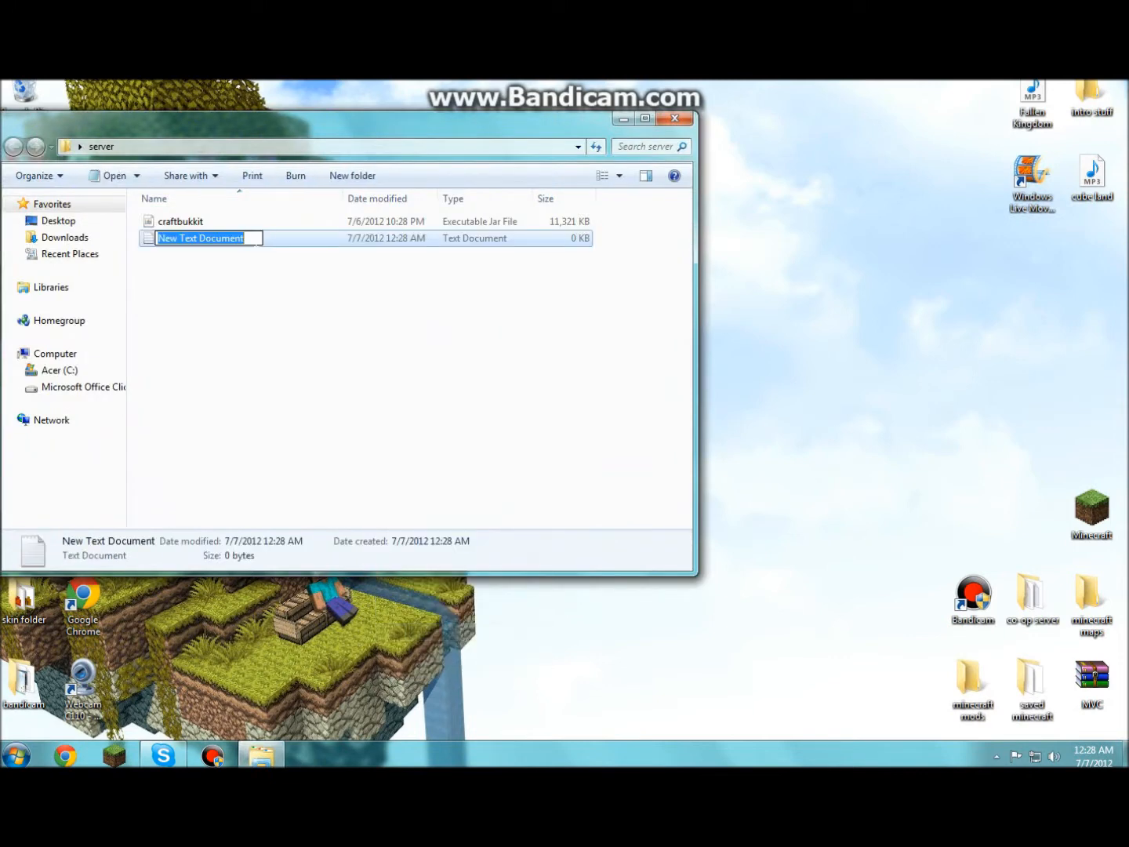
- Name the text document 'run' and open it in Notepad
{"action": "type", "text": "run"}
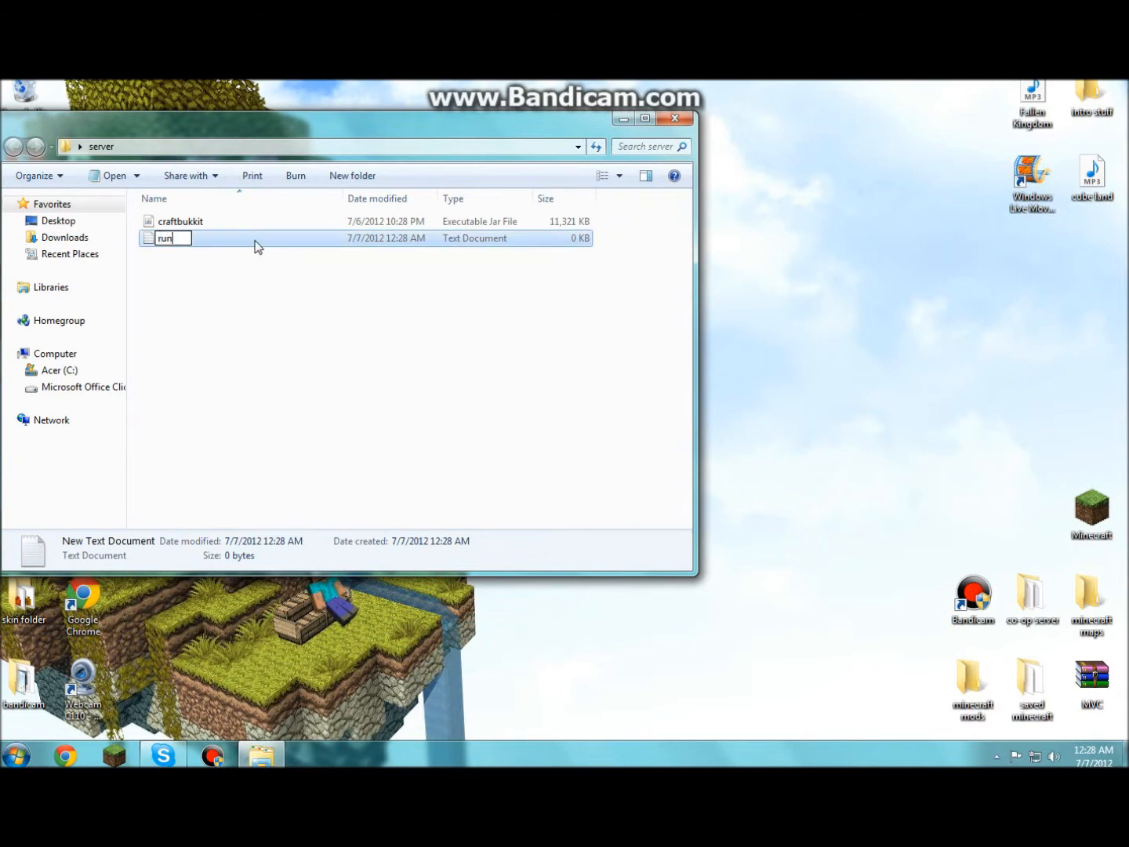
{"action": "key", "text": "Return"}
{"action": "left_click", "coordinate": [239, 297]}
{"action": "double_click", "coordinate": [158, 237]}
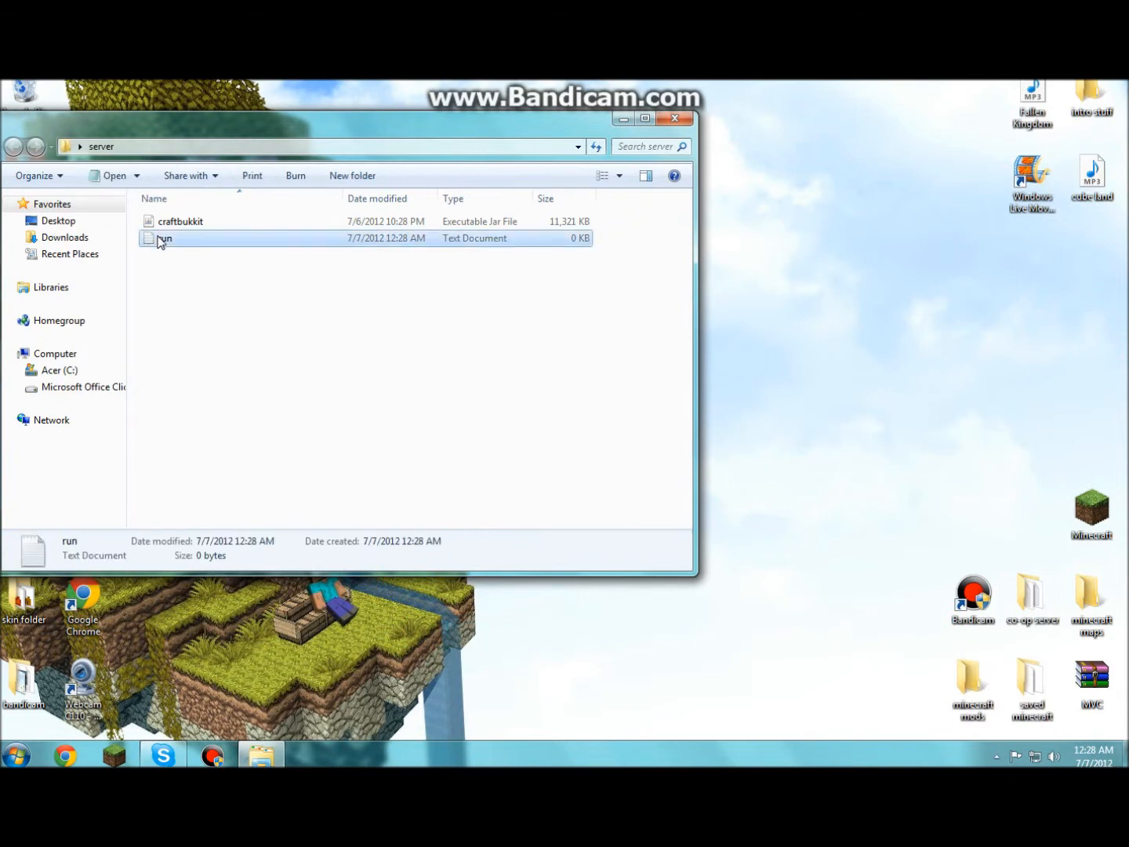
- Paste the launch script, save it as RUN.bat, and close Notepad
{"action": "key", "text": "ctrl+v"}
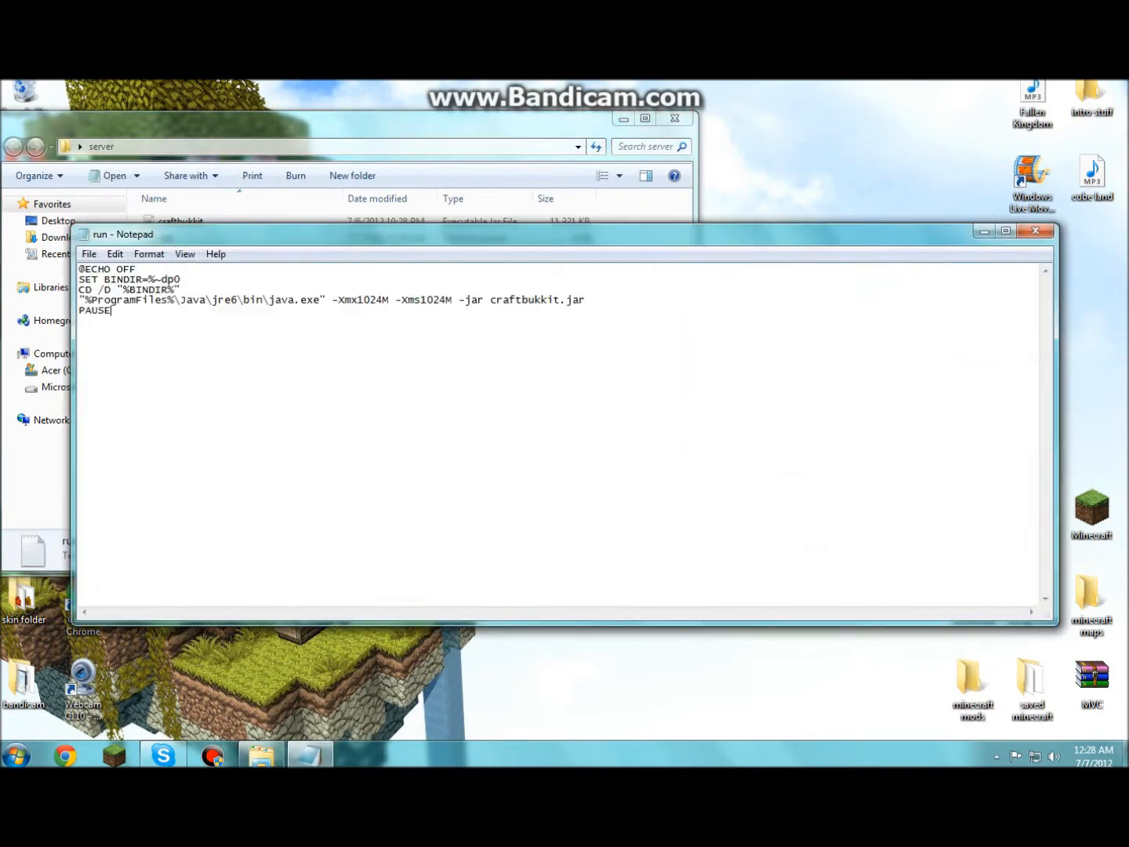
{"action": "left_click", "coordinate": [88, 254]}
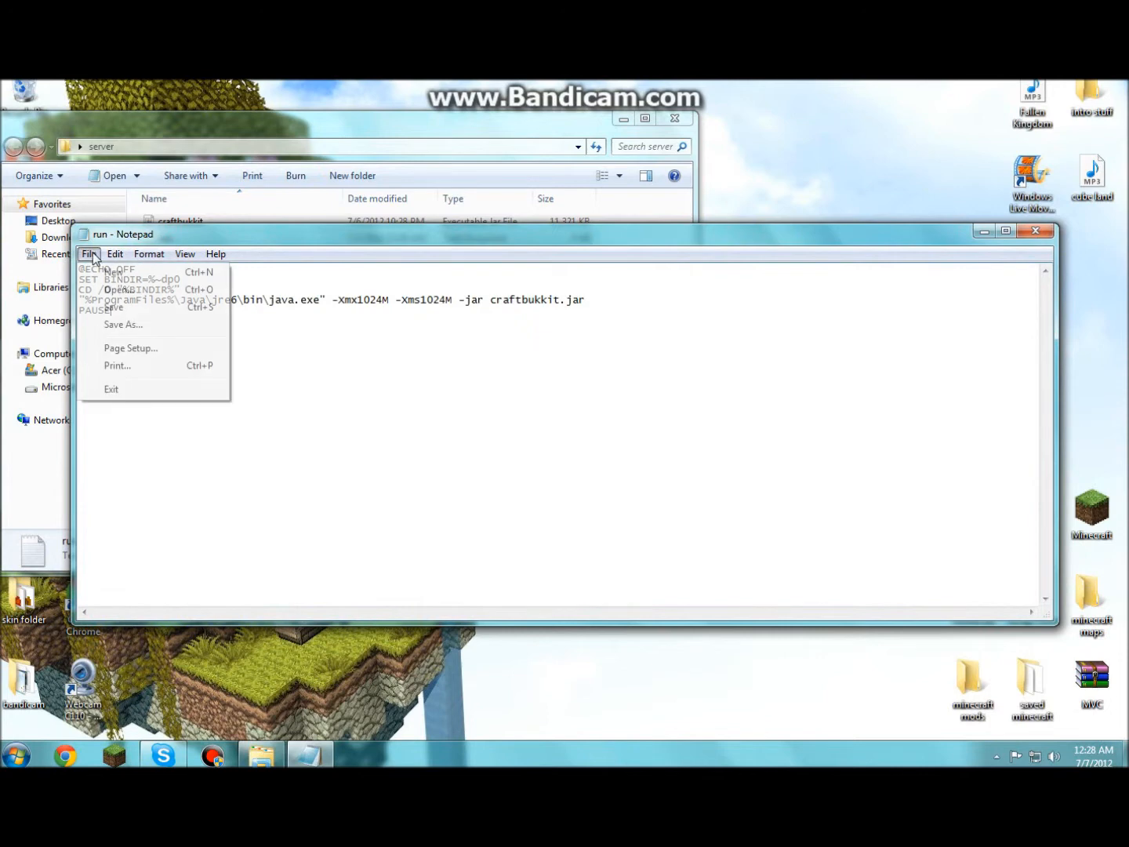
{"action": "left_click", "coordinate": [112, 329]}
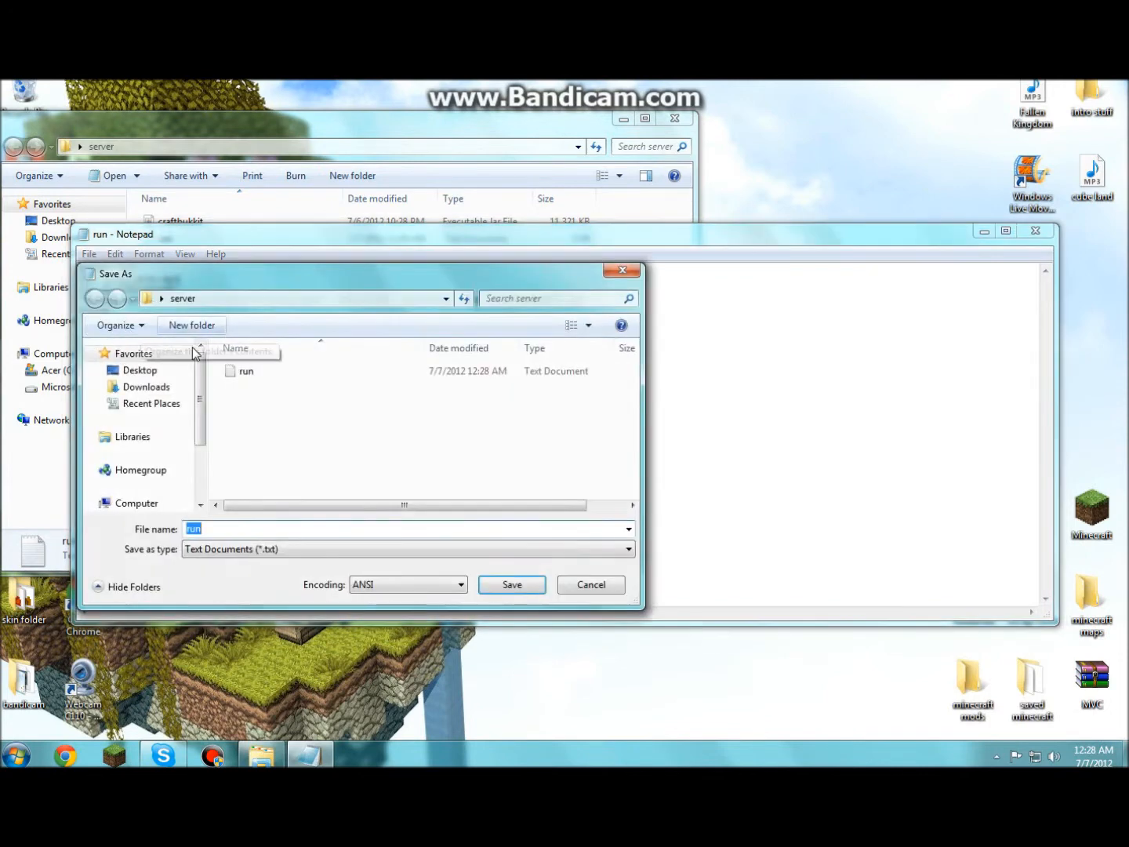
{"action": "key", "text": "BackSpace"}
{"action": "key", "text": "BackSpace"}
{"action": "key", "text": "BackSpace"}
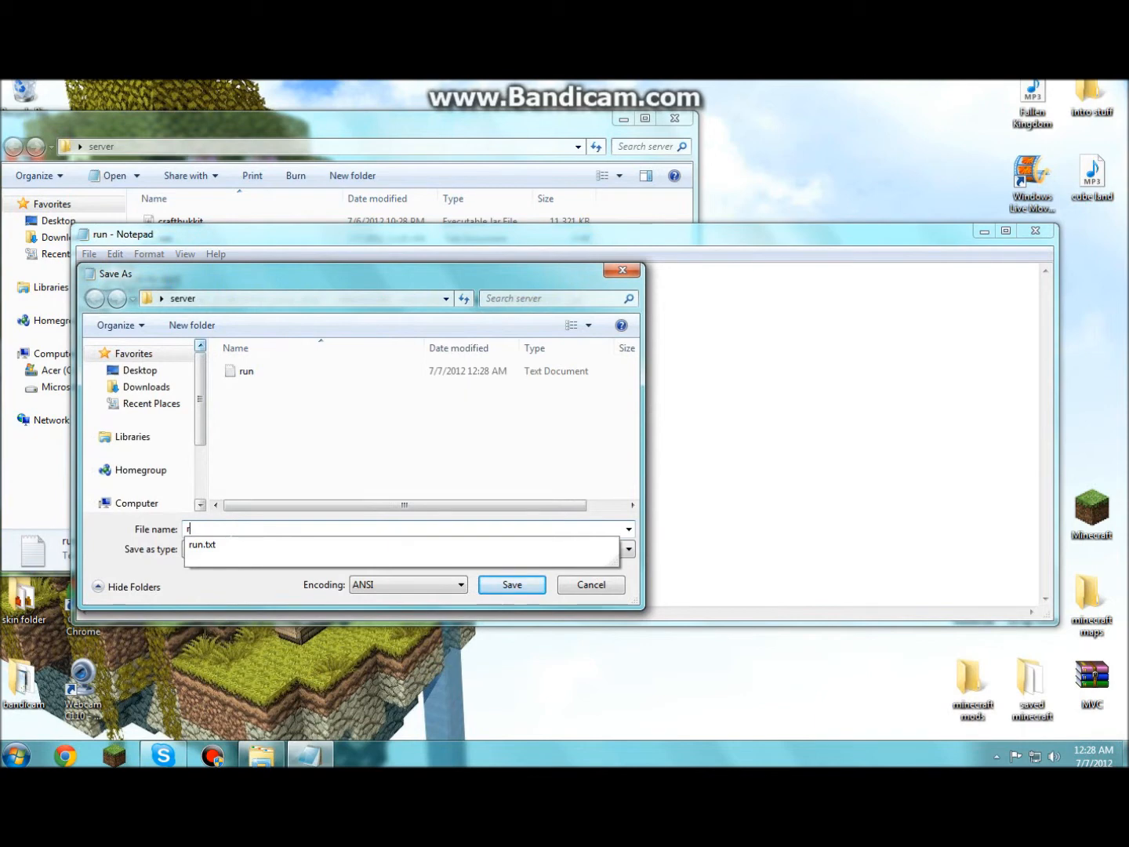
{"action": "type", "text": "RUN.bat"}
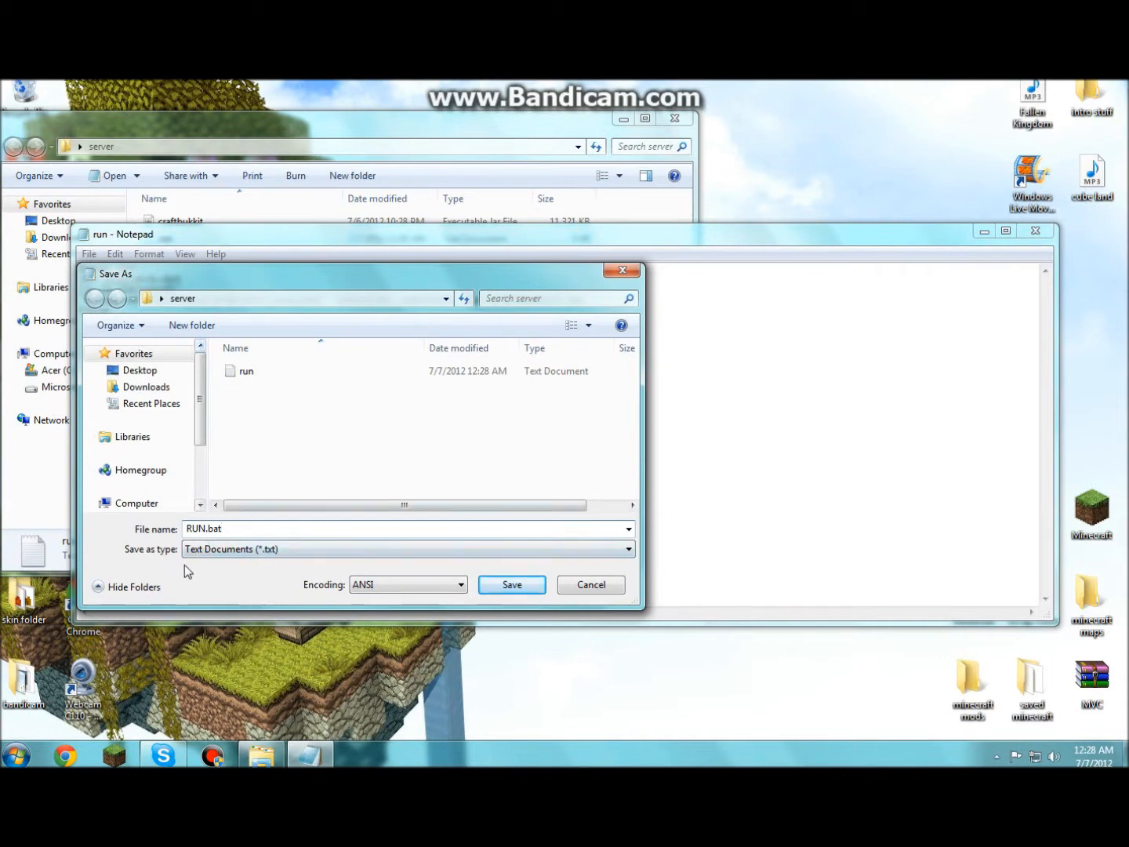
{"action": "left_click_drag", "start_coordinate": [445, 273], "coordinate": [488, 360]}
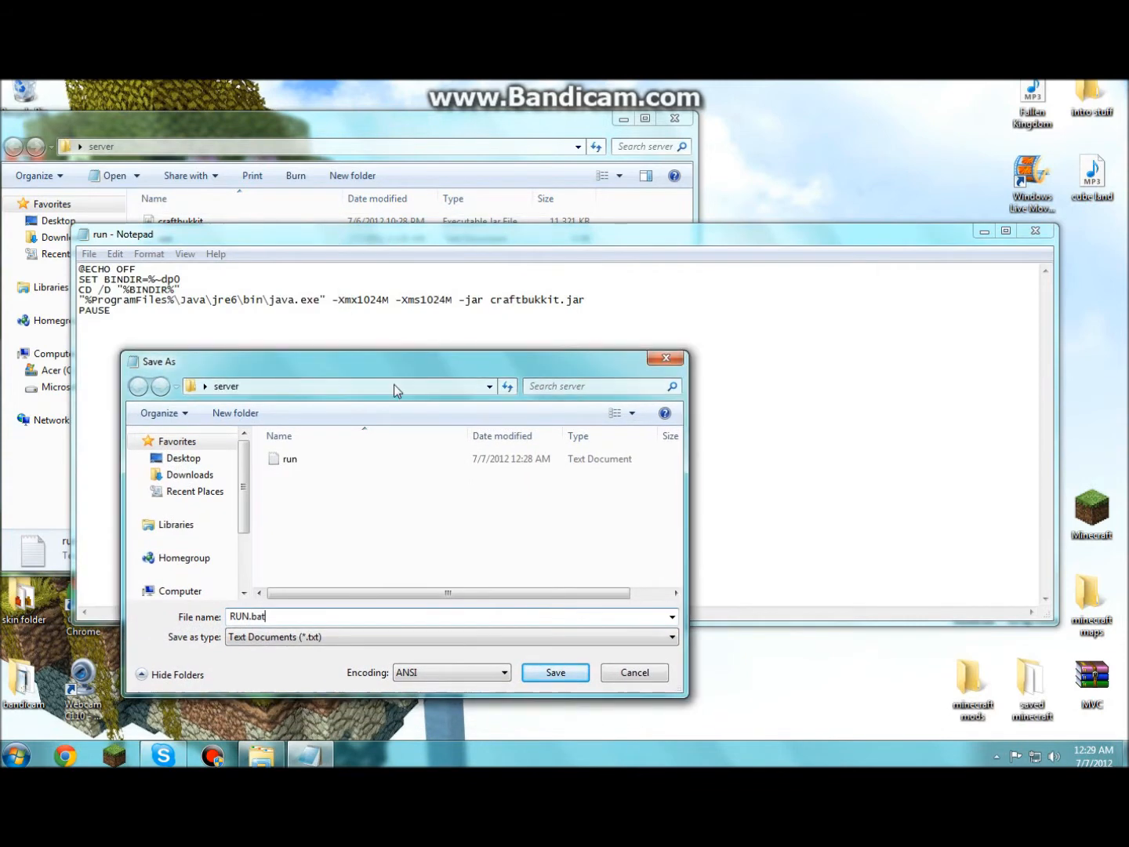
{"action": "left_click", "coordinate": [554, 673]}
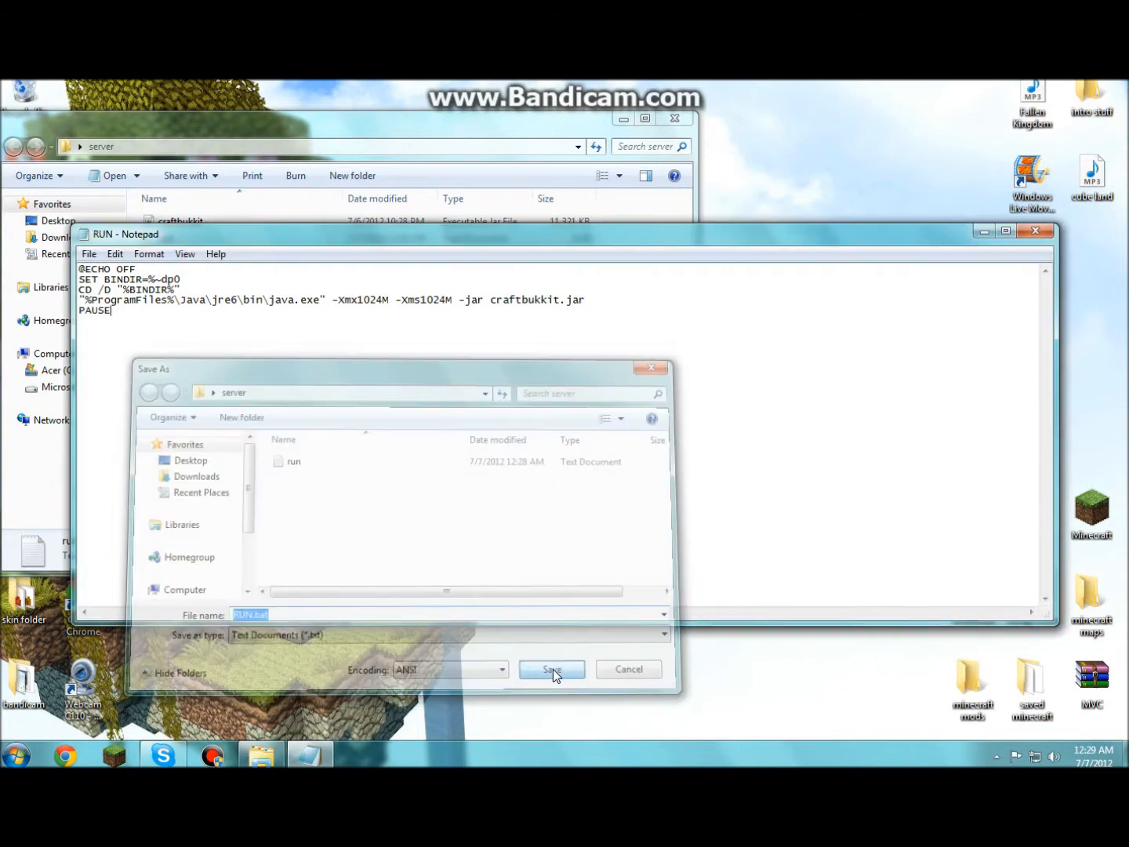
{"action": "left_click", "coordinate": [1035, 232]}
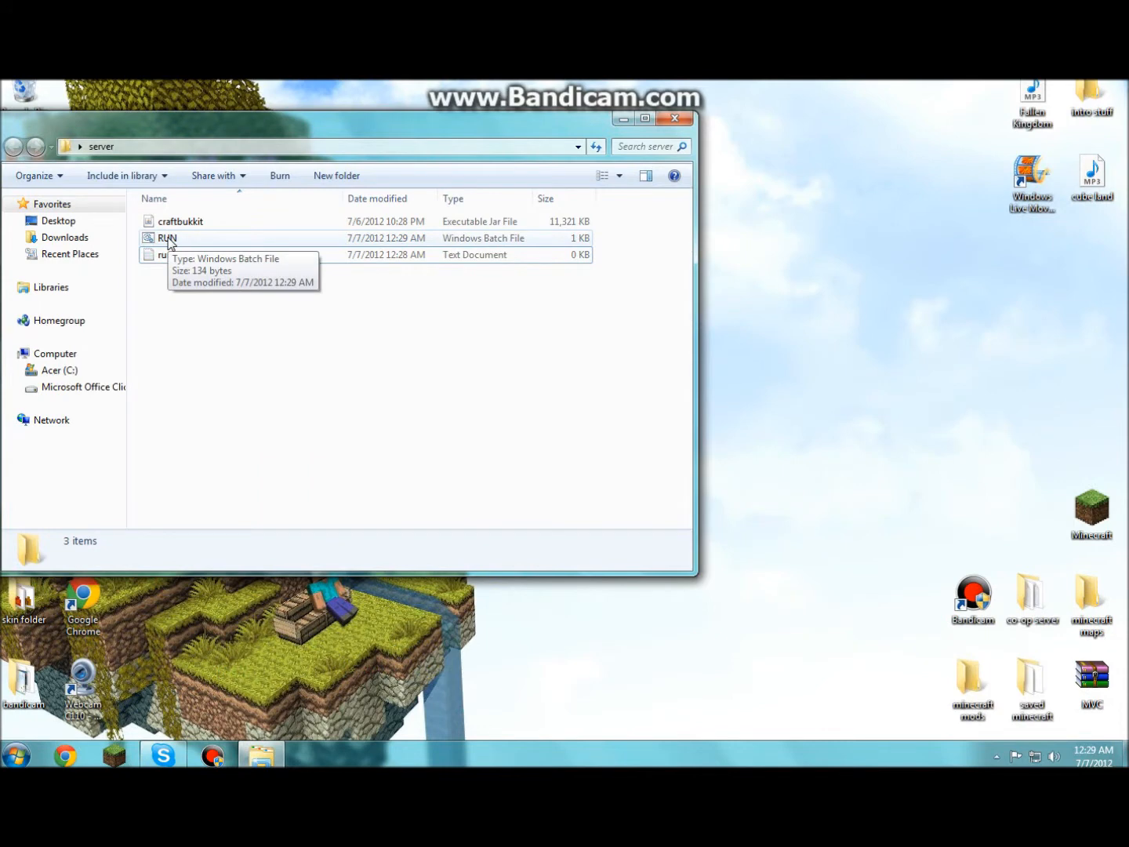
- Run RUN.bat to start CraftBukkit, generating world, world_nether, world_the_end and plugins folders
{"action": "double_click", "coordinate": [166, 237]}
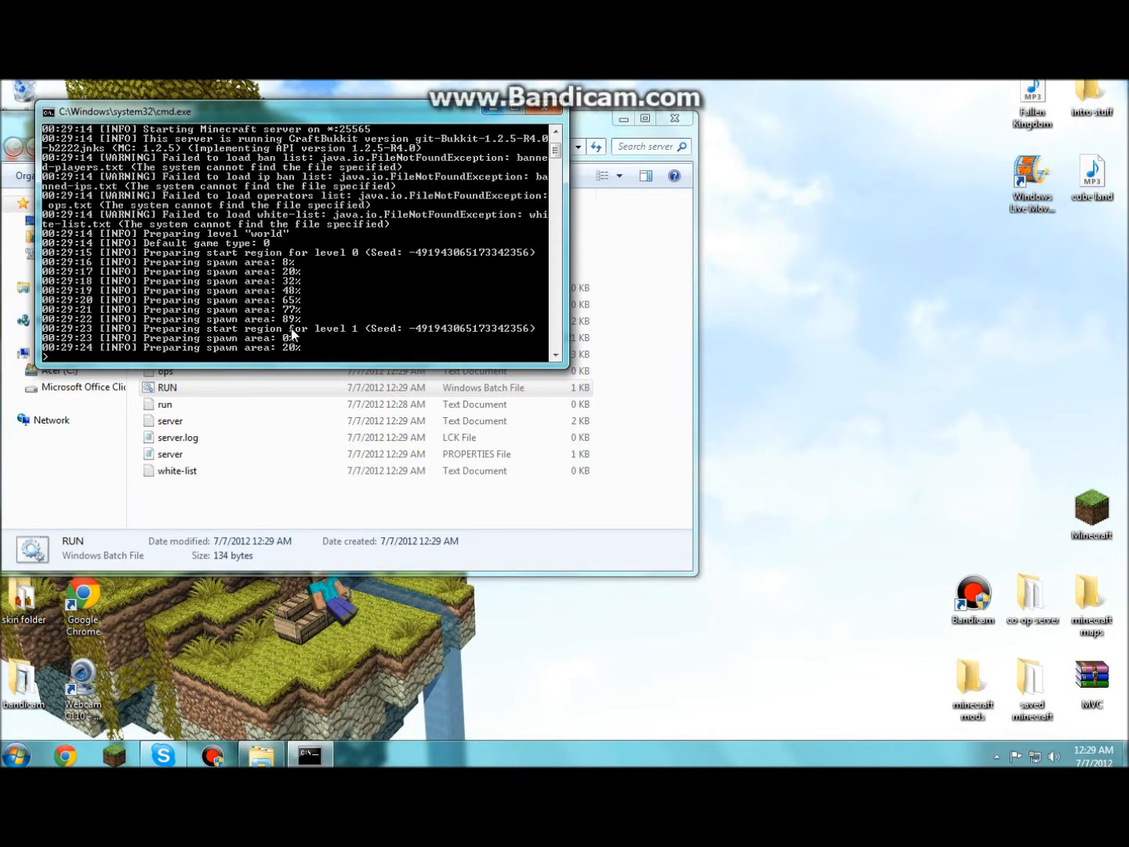
{"action": "left_click", "coordinate": [491, 108]}
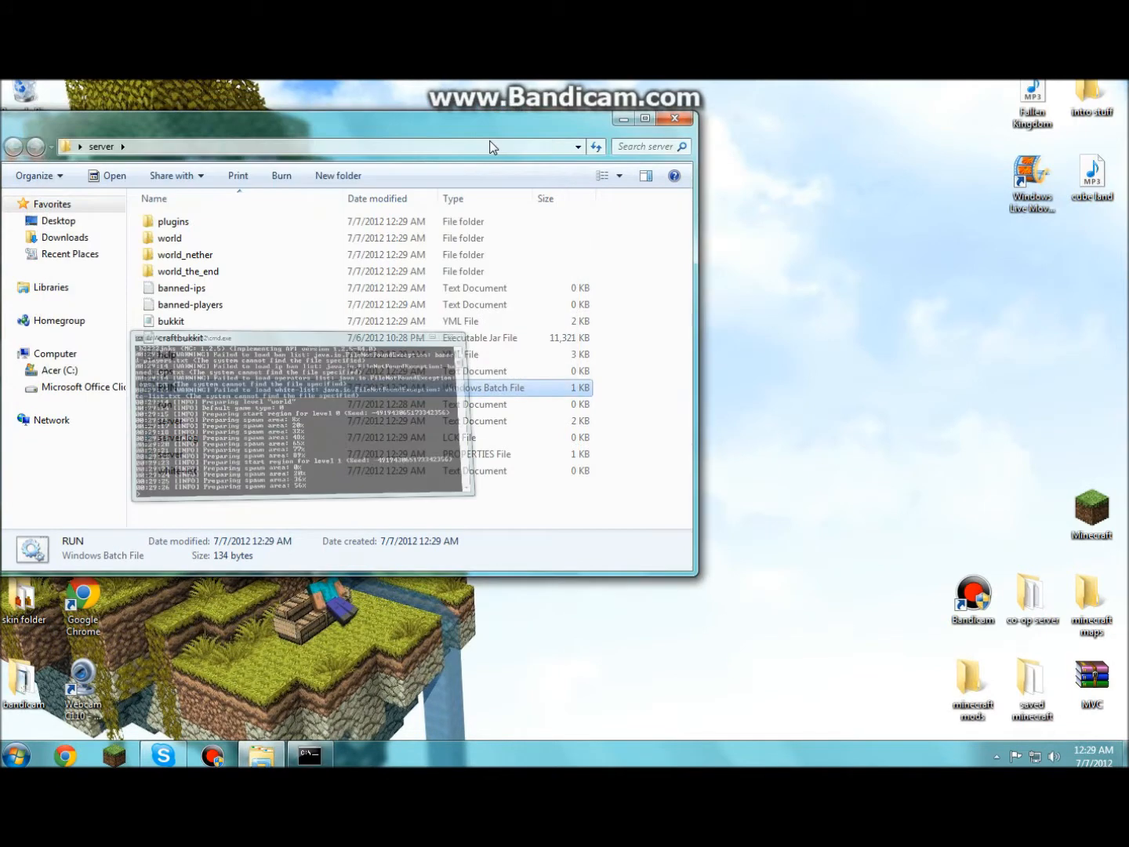
{"action": "left_click", "coordinate": [118, 758]}
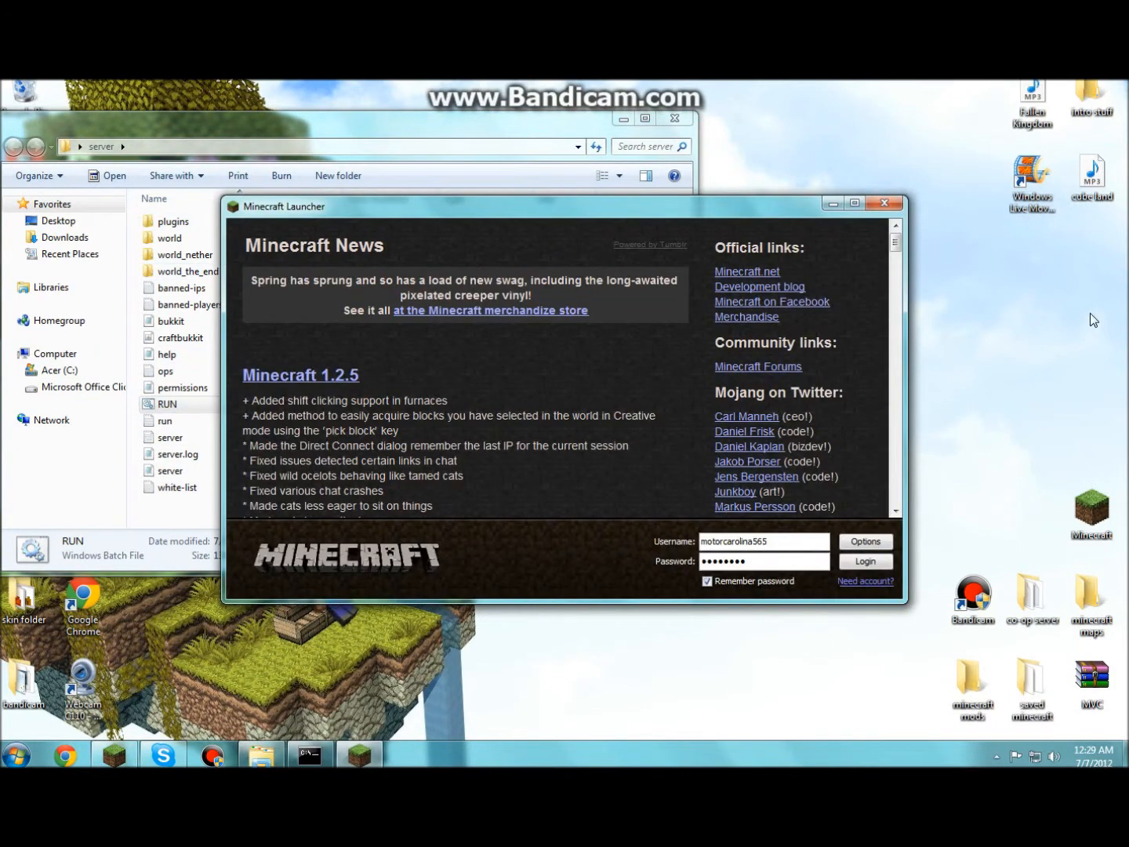
{"action": "left_click", "coordinate": [875, 200]}
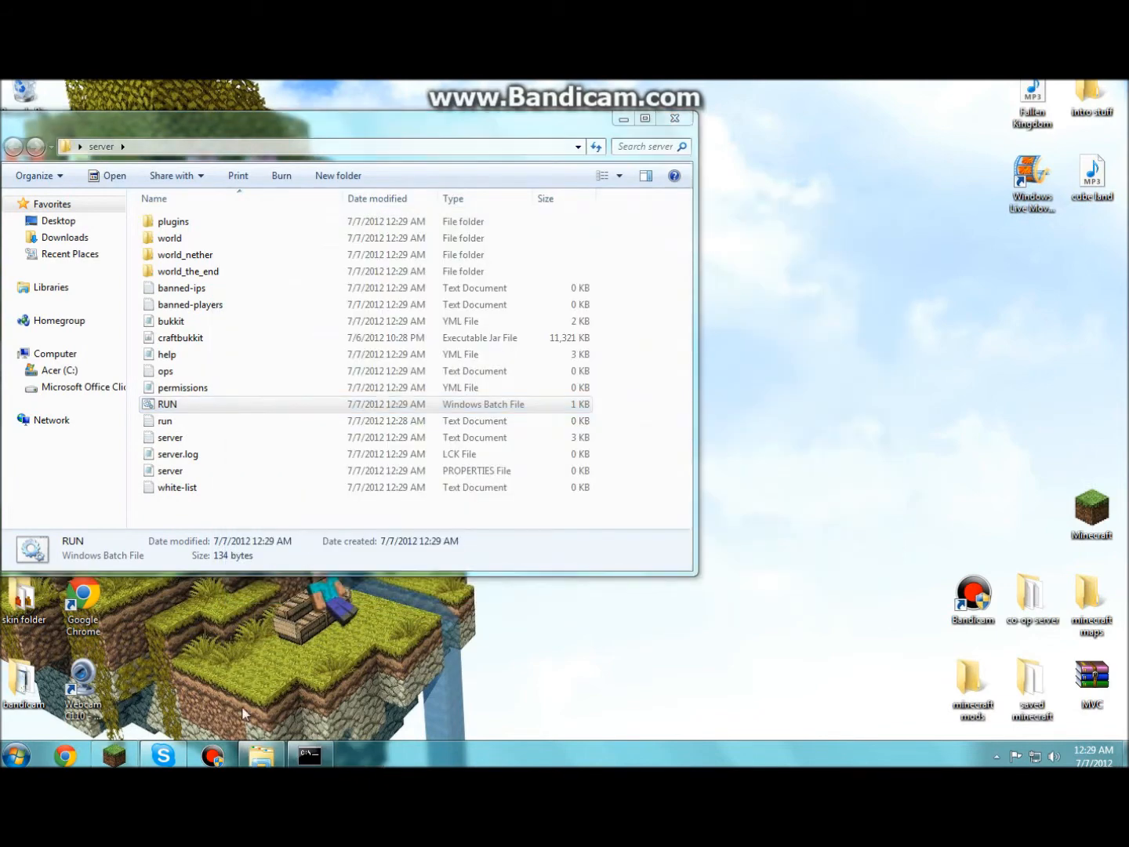
- Open the bukkit.org plugin listing in Chrome
{"action": "left_click", "coordinate": [66, 758]}
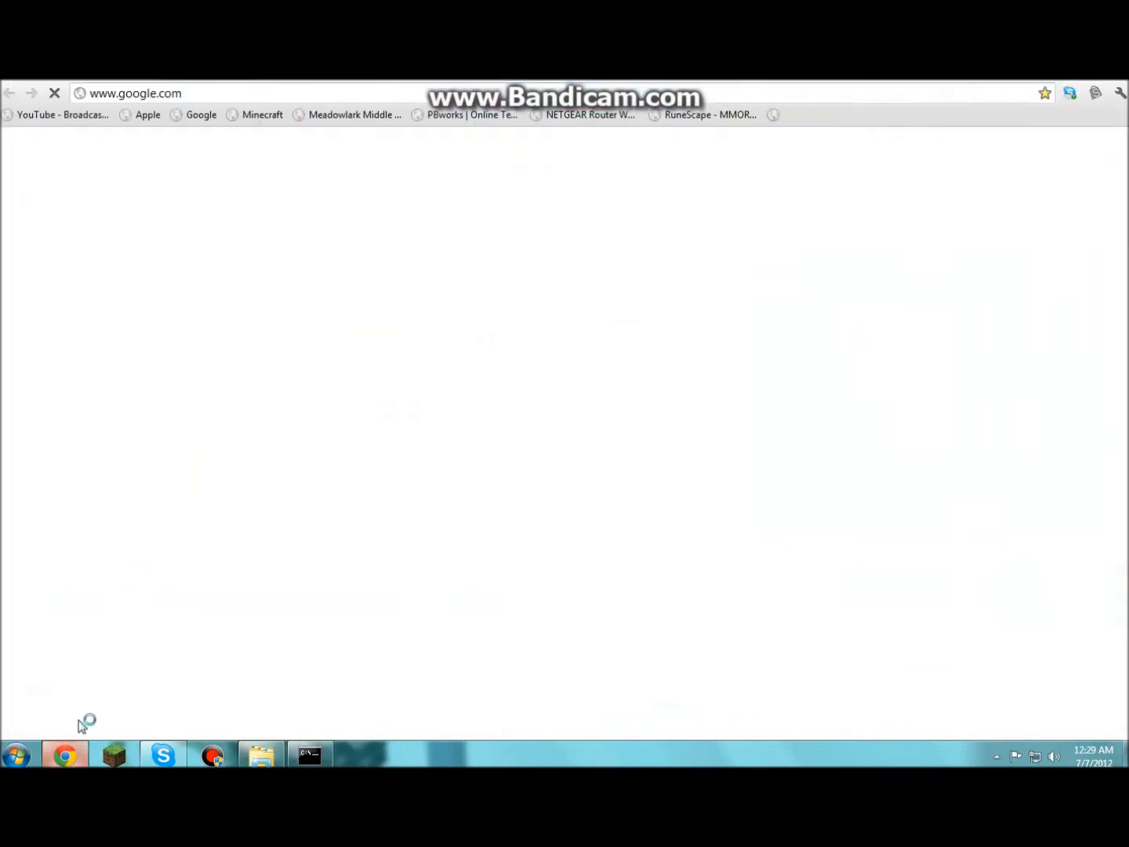
{"action": "left_click", "coordinate": [196, 97]}
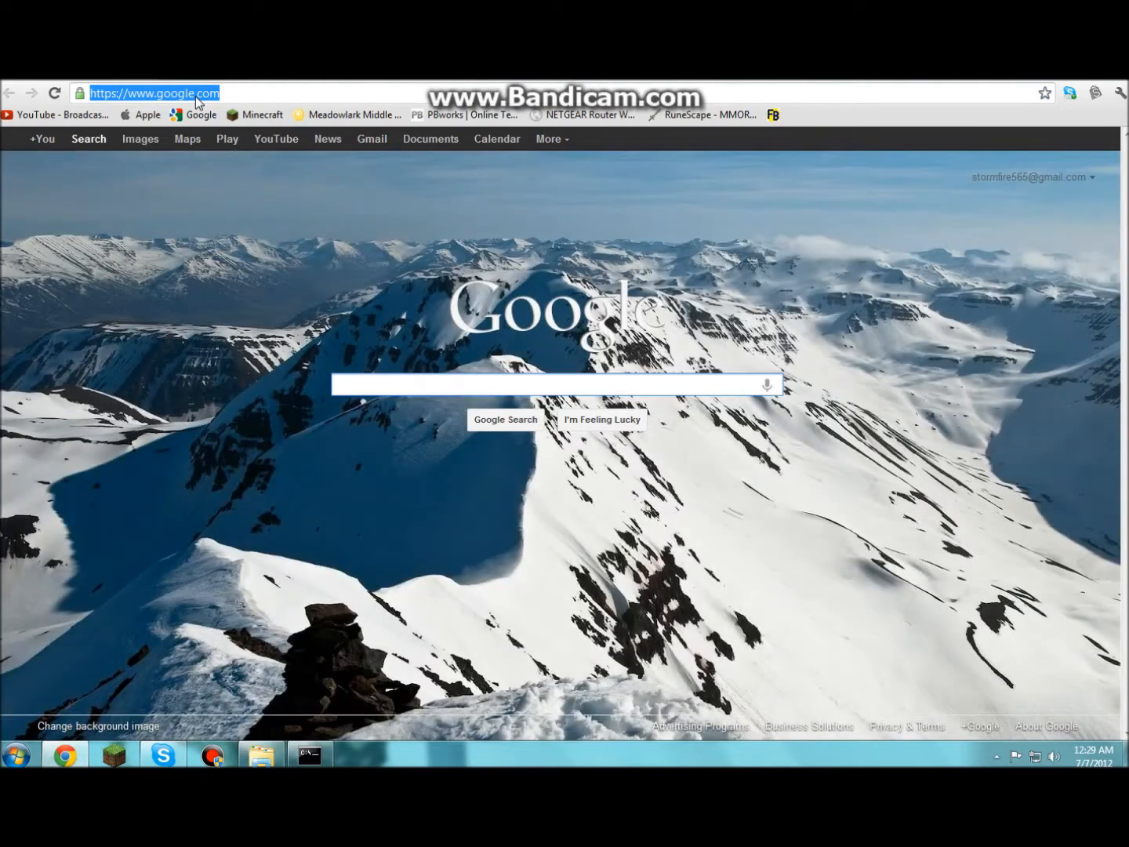
{"action": "type", "text": "www.bu"}
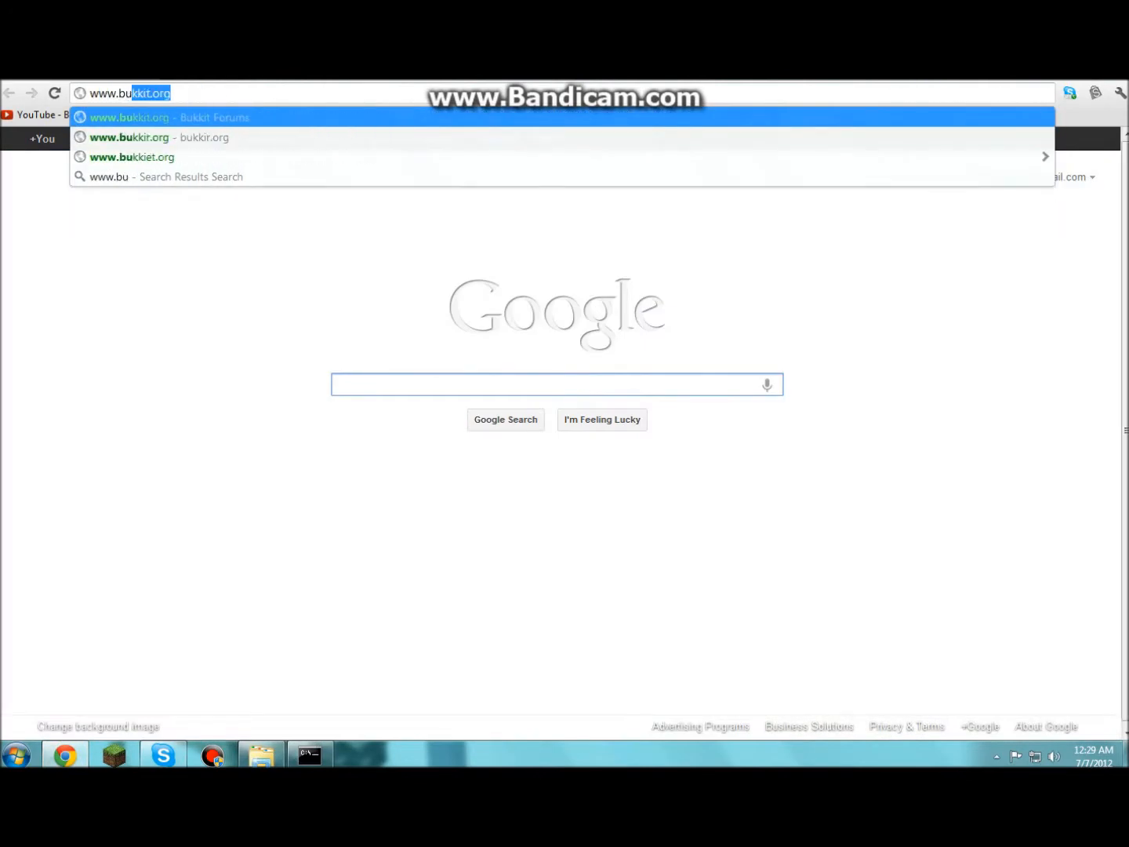
{"action": "key", "text": "Return"}
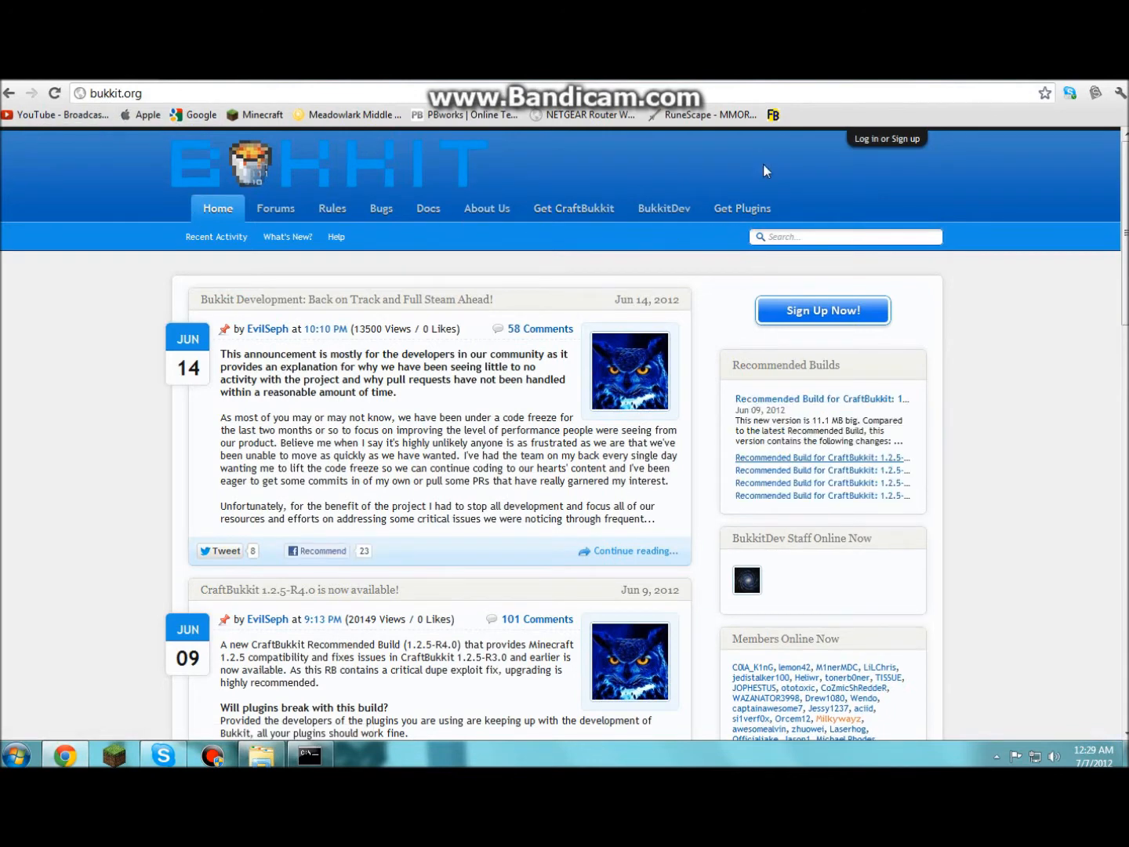
{"action": "left_click", "coordinate": [741, 207]}
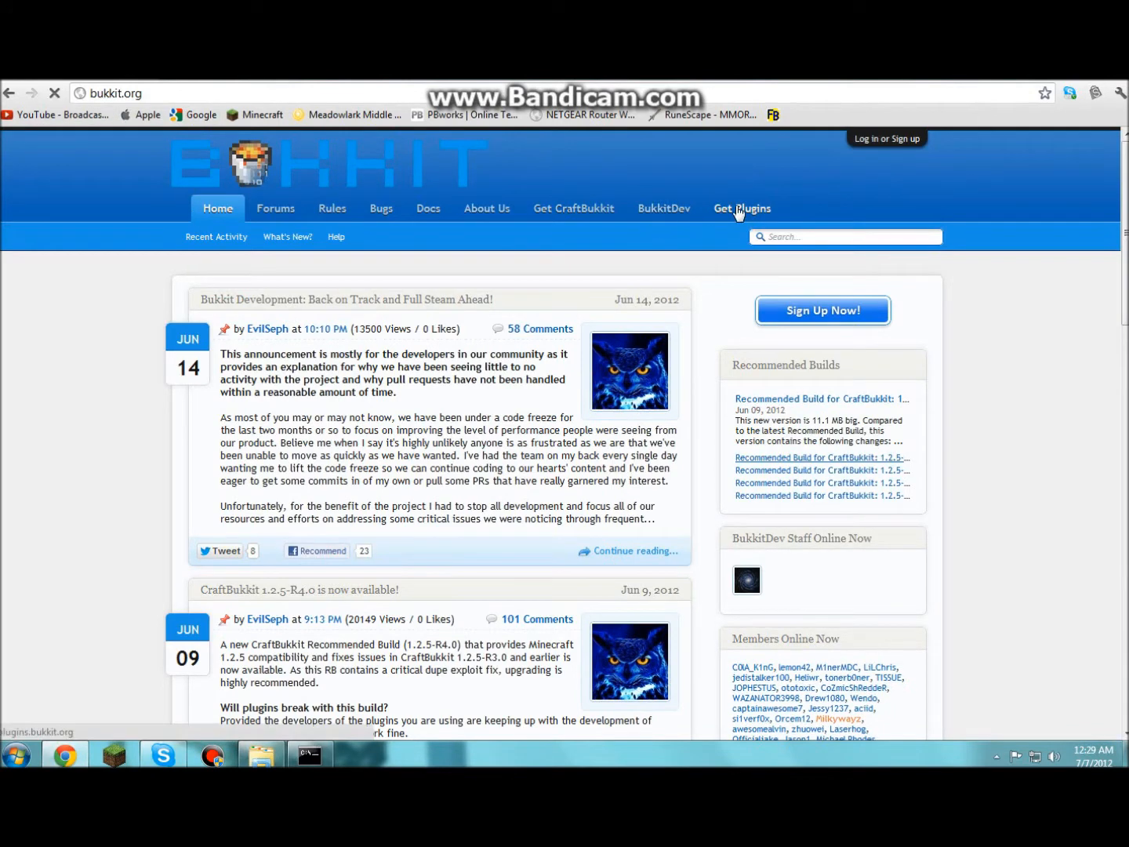
- Search plugins for 'essential', open the Essentials 2.9.2 thread's downloads, then minimize Chrome
{"action": "left_click", "coordinate": [180, 212]}
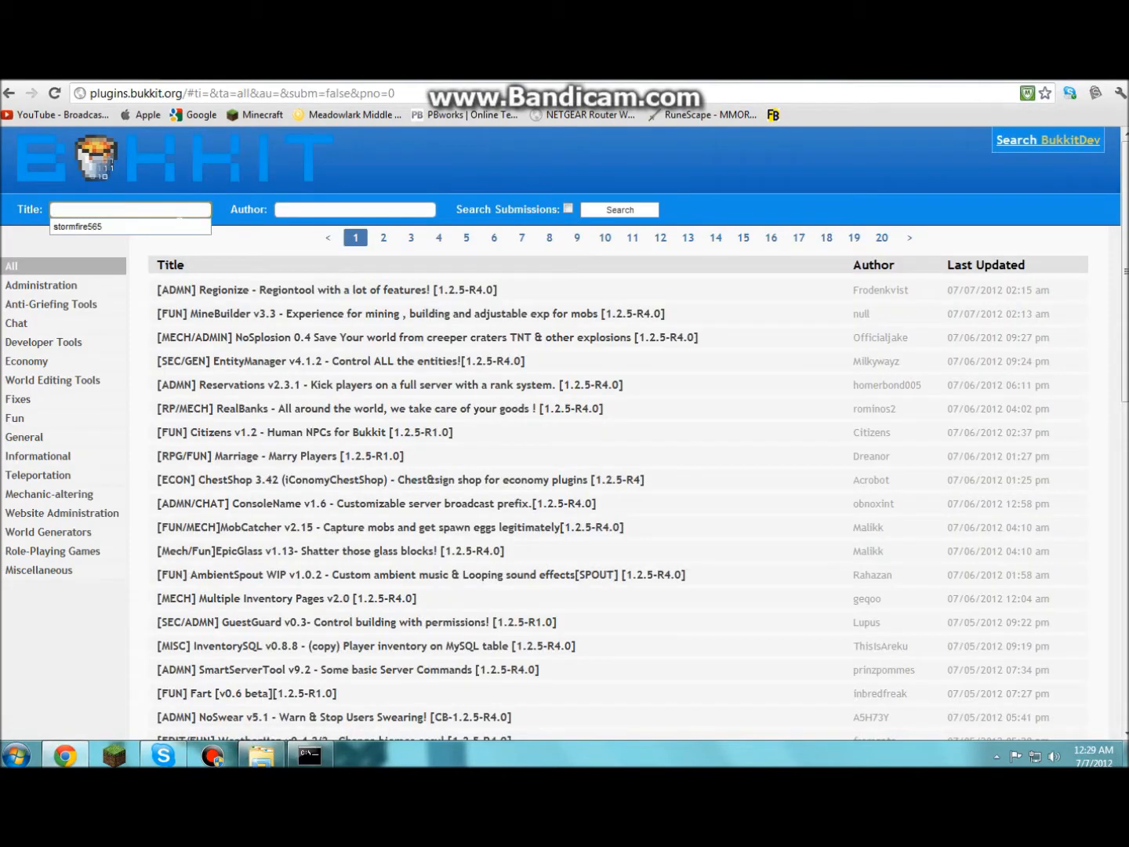
{"action": "type", "text": "essential"}
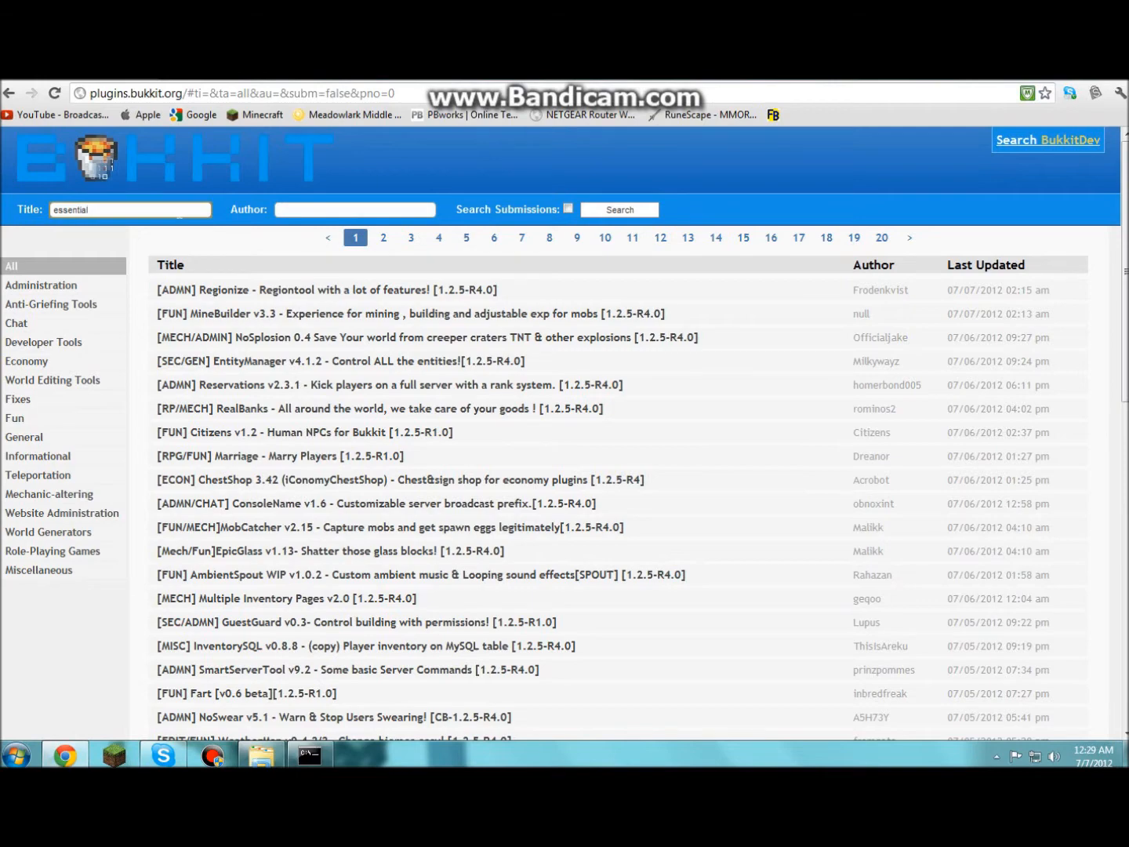
{"action": "key", "text": "Return"}
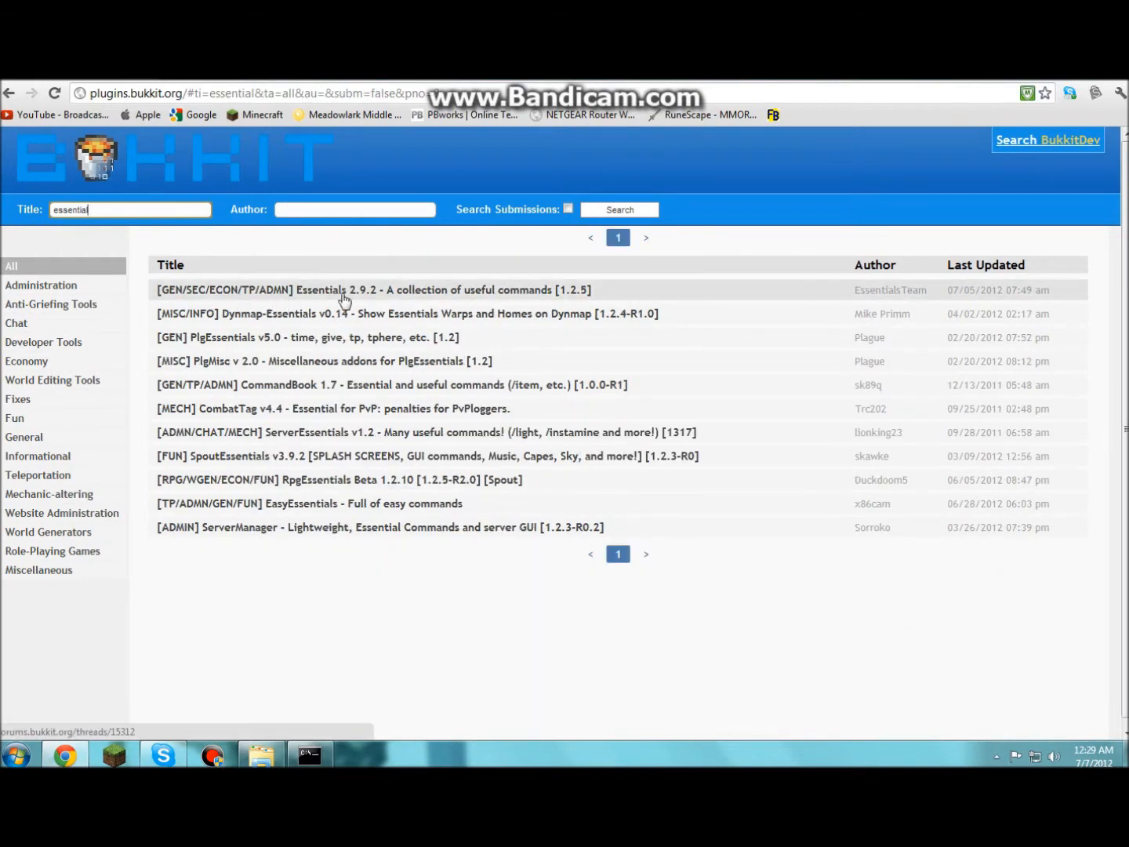
{"action": "left_click", "coordinate": [454, 298]}
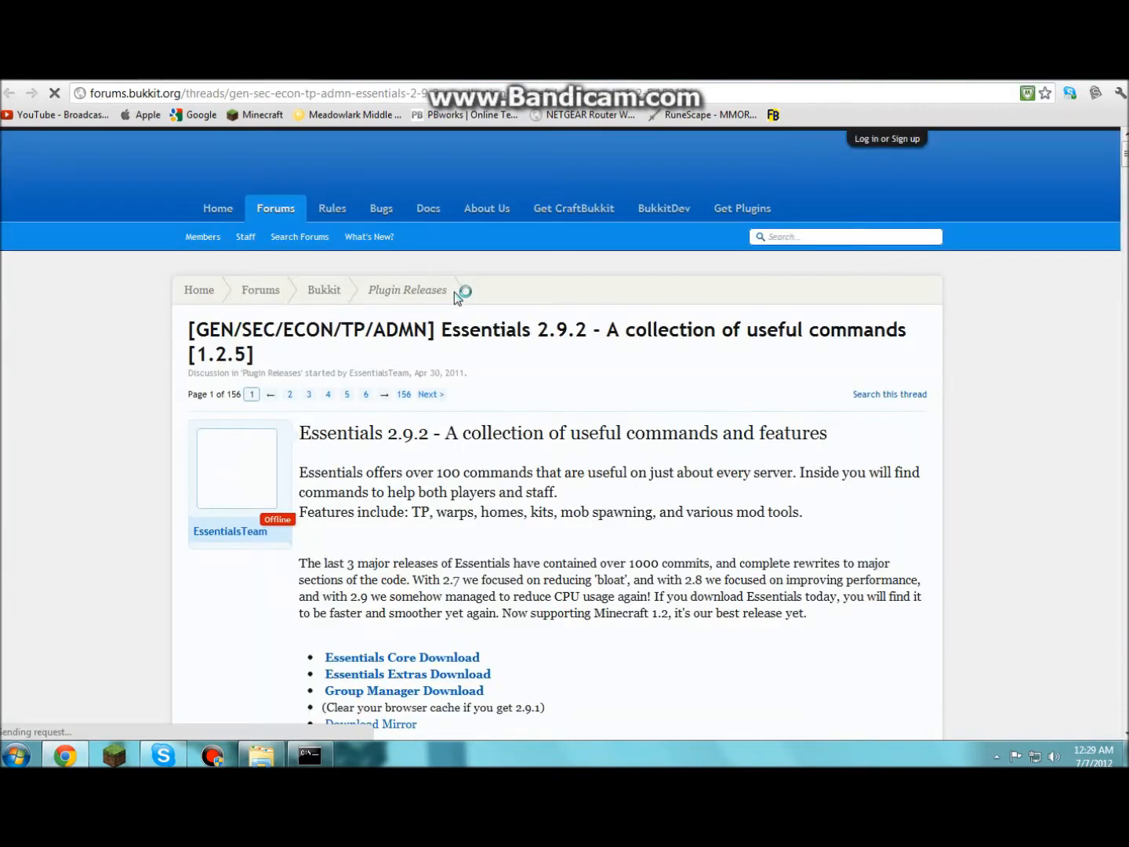
{"action": "scroll", "coordinate": [453, 292], "scroll_direction": "down", "scroll_amount": 4}
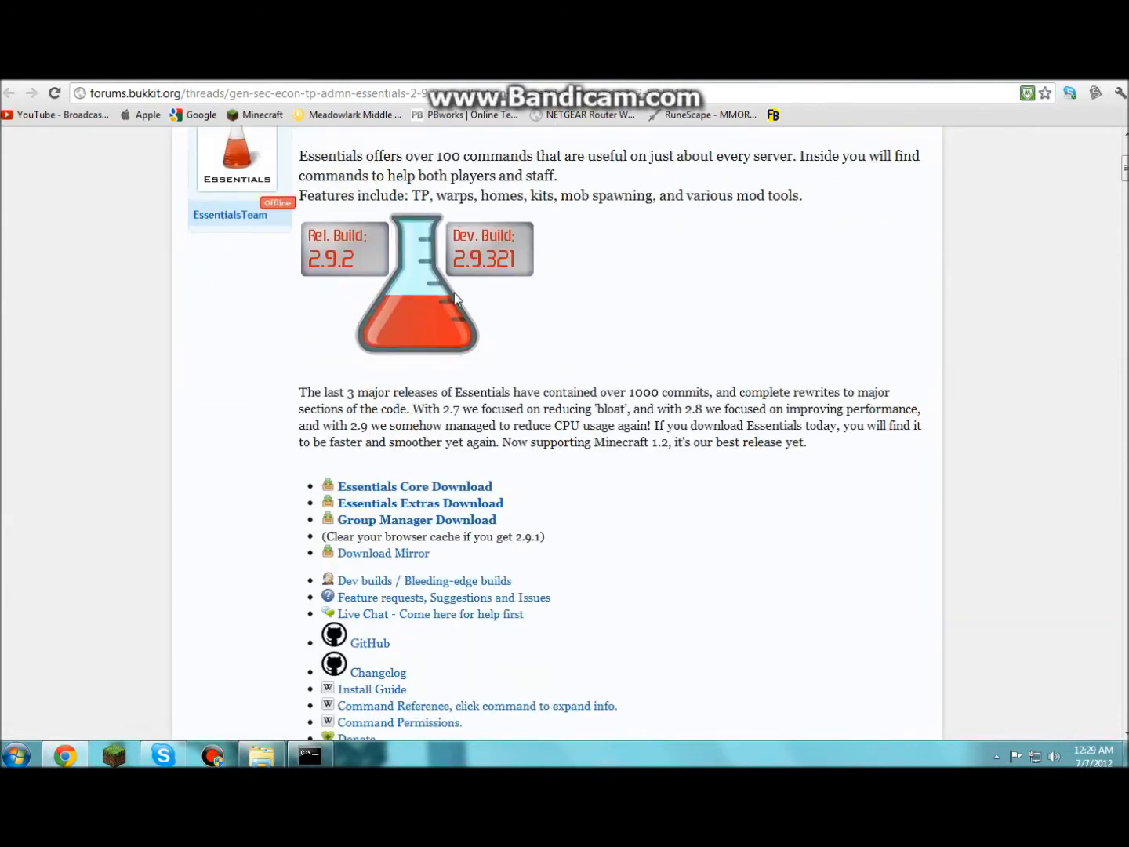
{"action": "scroll", "coordinate": [454, 295], "scroll_direction": "down", "scroll_amount": 1}
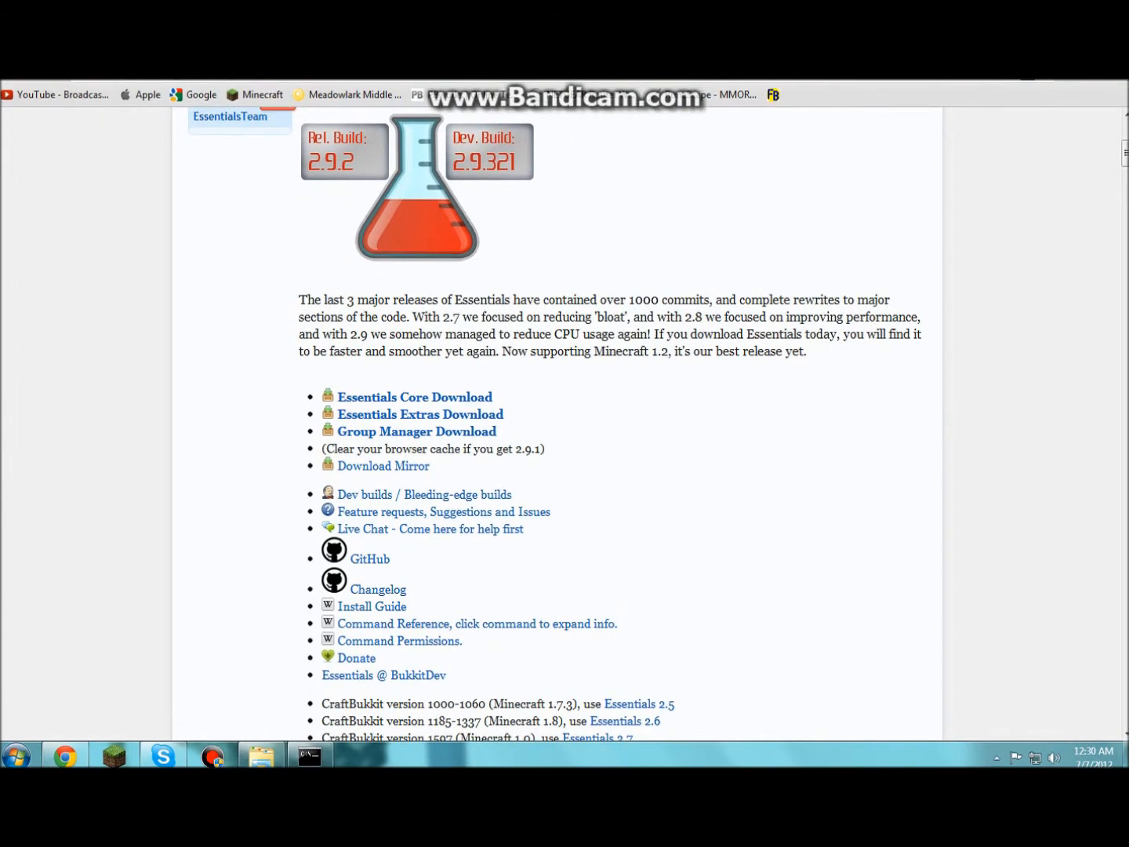
{"action": "left_click", "coordinate": [979, 81]}
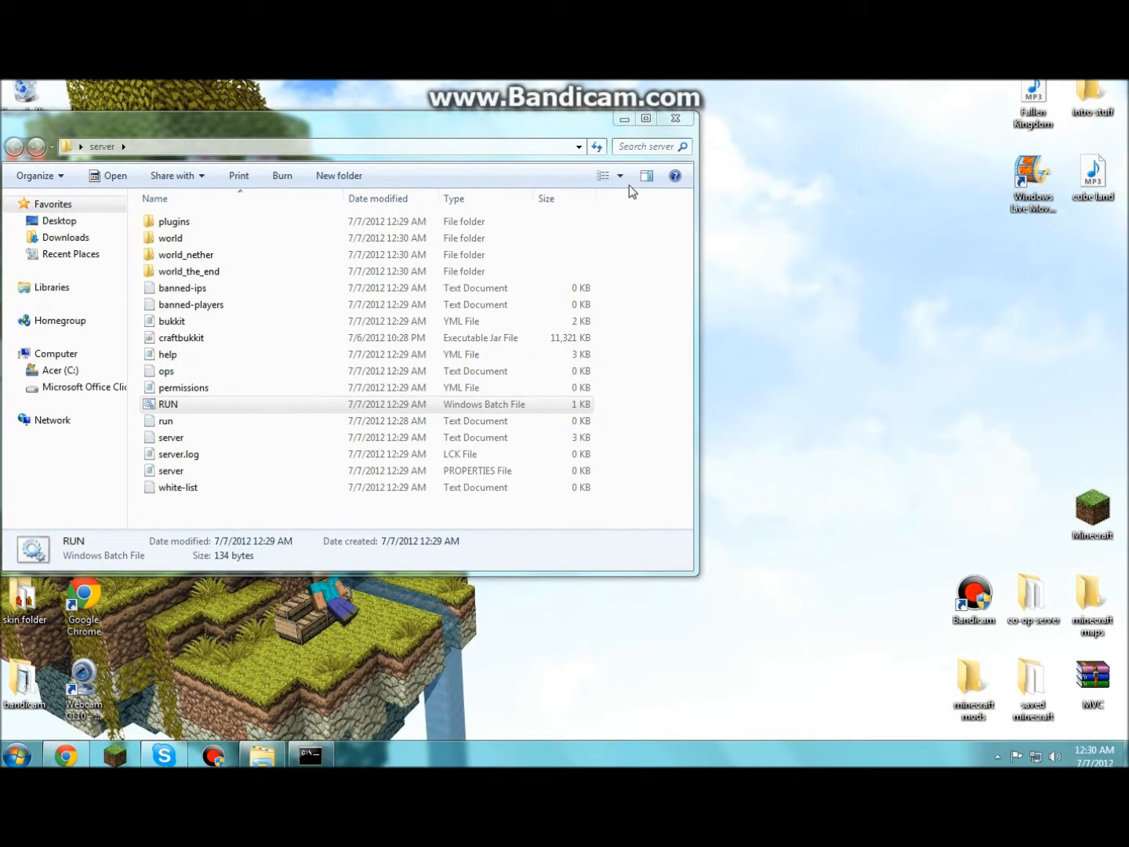
- Stop the CraftBukkit server with the 'stop' command and close its console
{"action": "left_click", "coordinate": [624, 118]}
{"action": "left_click_drag", "start_coordinate": [415, 268], "coordinate": [618, 512]}
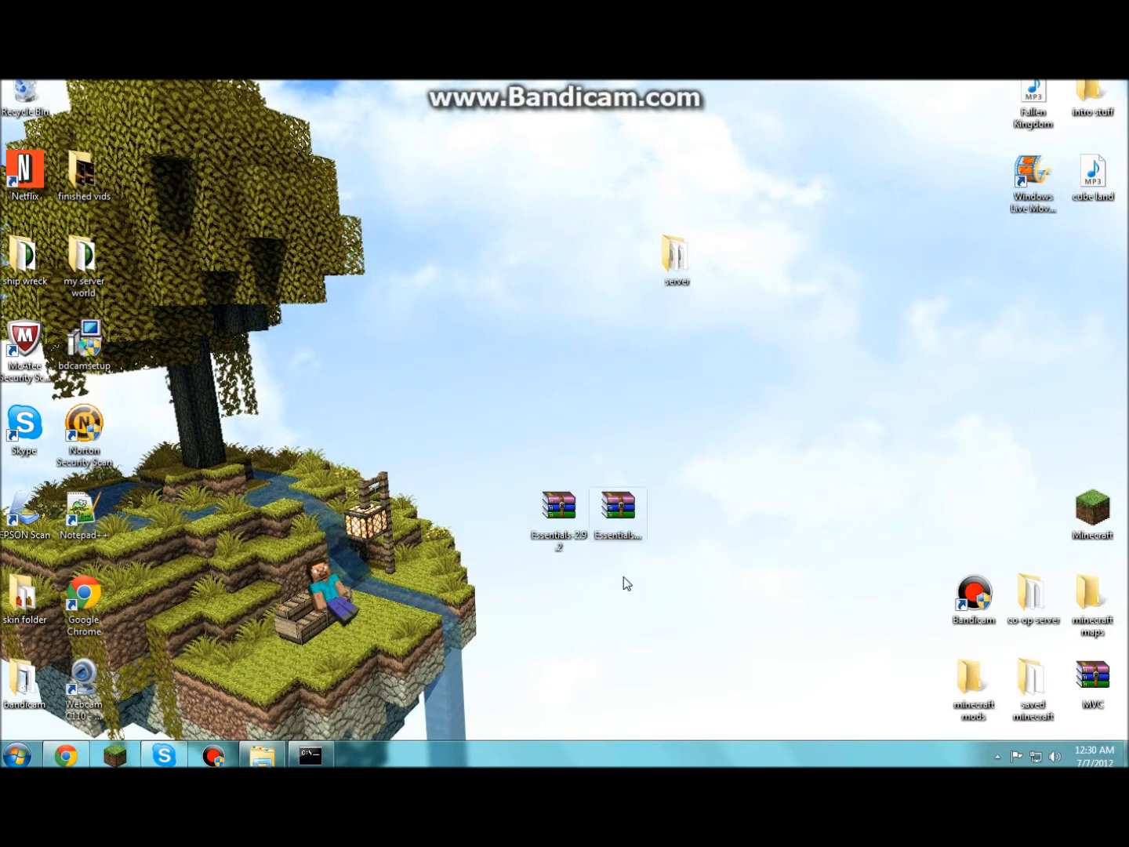
{"action": "left_click", "coordinate": [321, 753]}
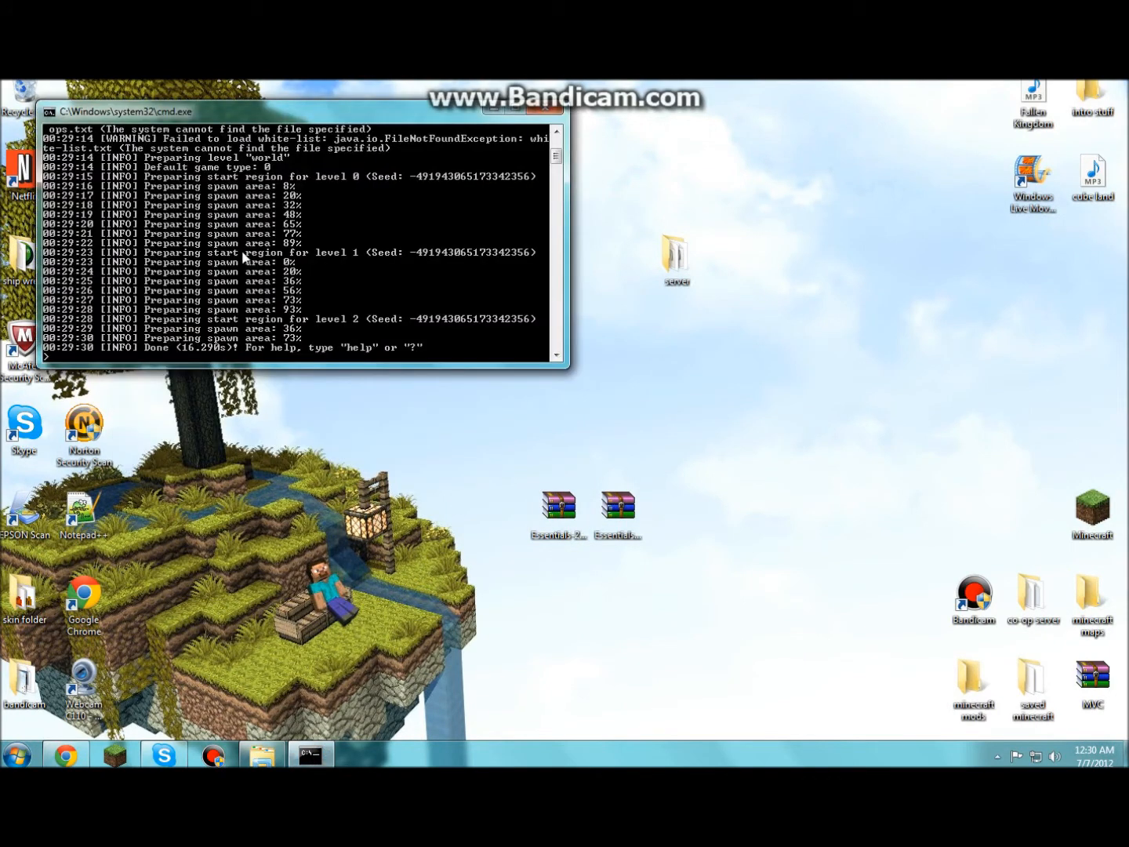
{"action": "type", "text": "stop"}
{"action": "key", "text": "Return"}
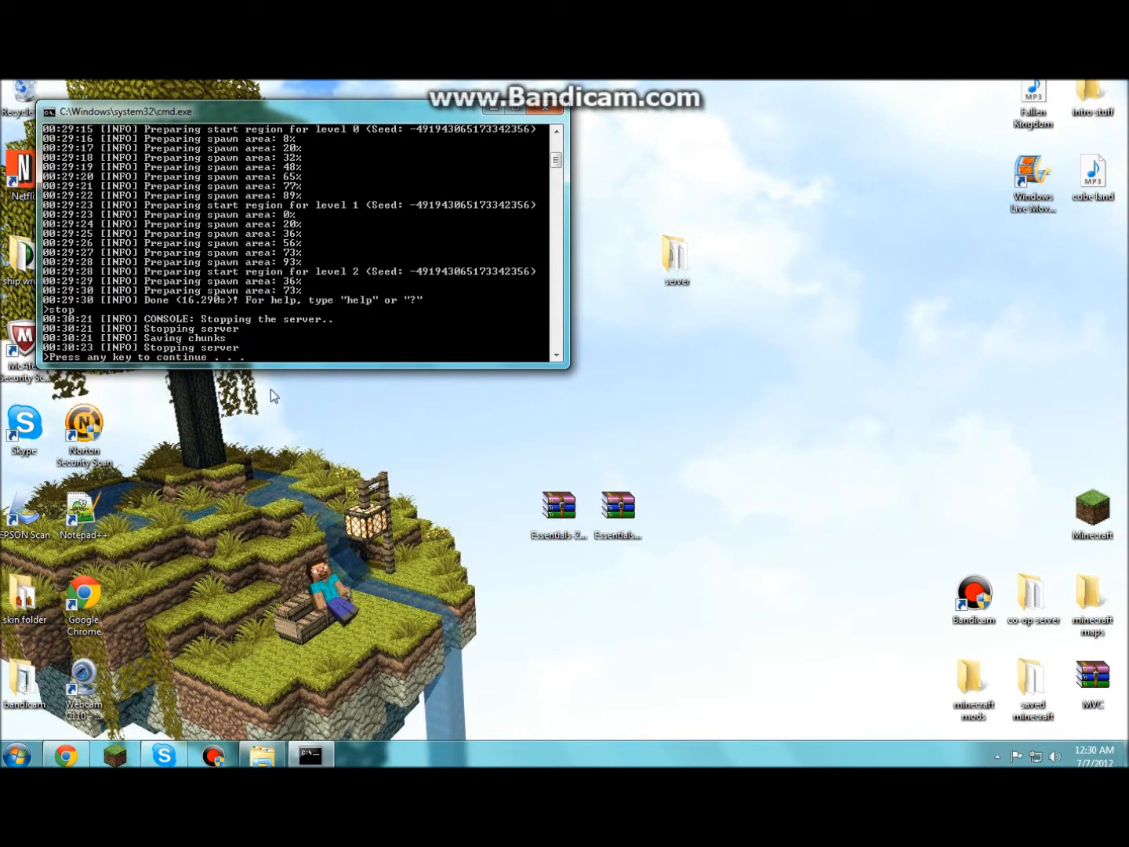
{"action": "key", "text": "Return"}
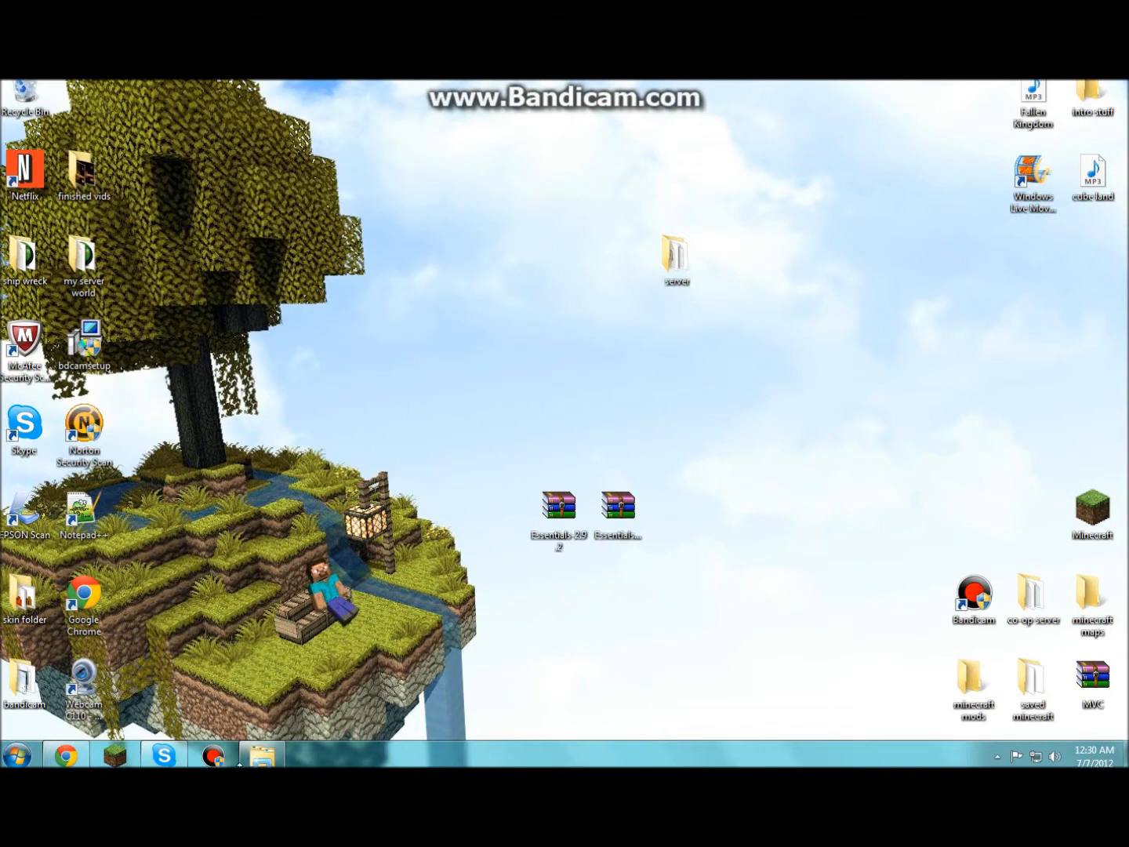
{"action": "left_click", "coordinate": [262, 754]}
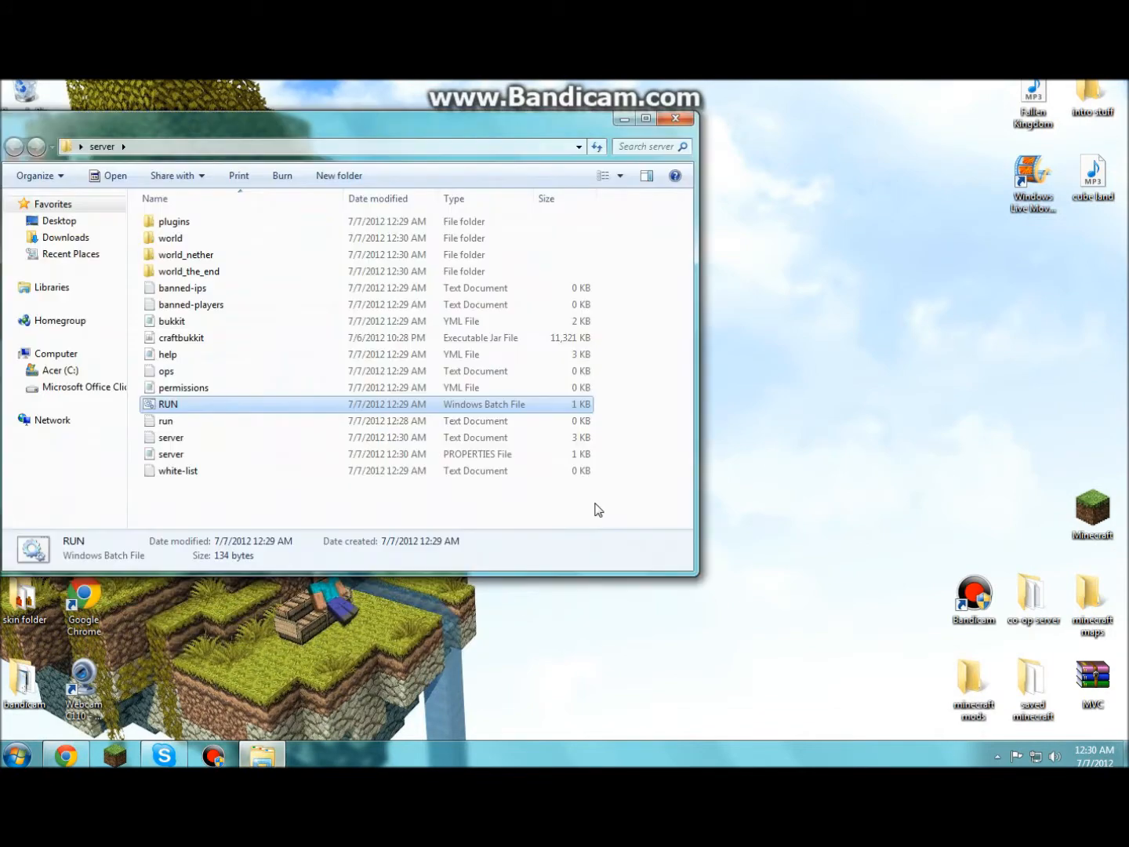
- Copy EssentialsGroupManager from the Essentials-gm-2.9.2 archive into the plugins folder
{"action": "double_click", "coordinate": [173, 223]}
{"action": "left_click_drag", "start_coordinate": [42, 139], "coordinate": [2, 212]}
{"action": "left_click_drag", "start_coordinate": [624, 526], "coordinate": [792, 427]}
{"action": "left_click_drag", "start_coordinate": [589, 514], "coordinate": [816, 263]}
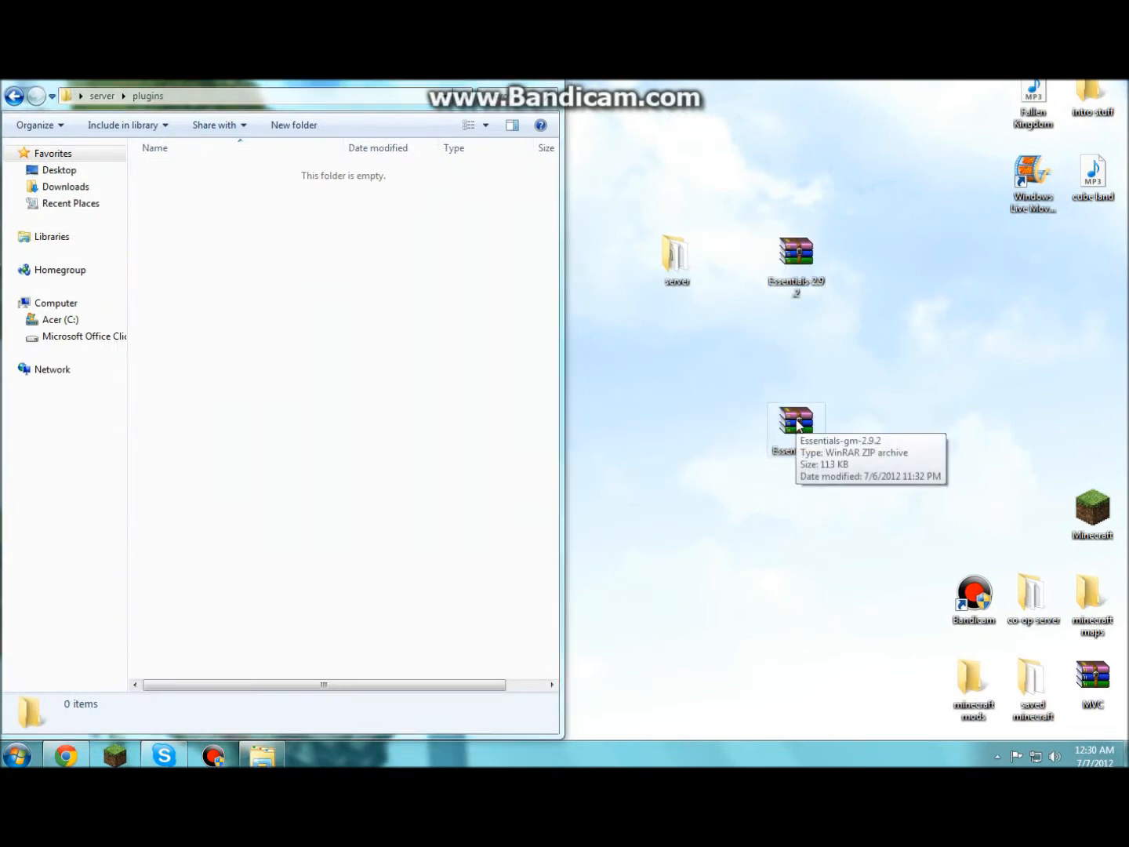
{"action": "double_click", "coordinate": [797, 421]}
{"action": "left_click_drag", "start_coordinate": [455, 206], "coordinate": [747, 170]}
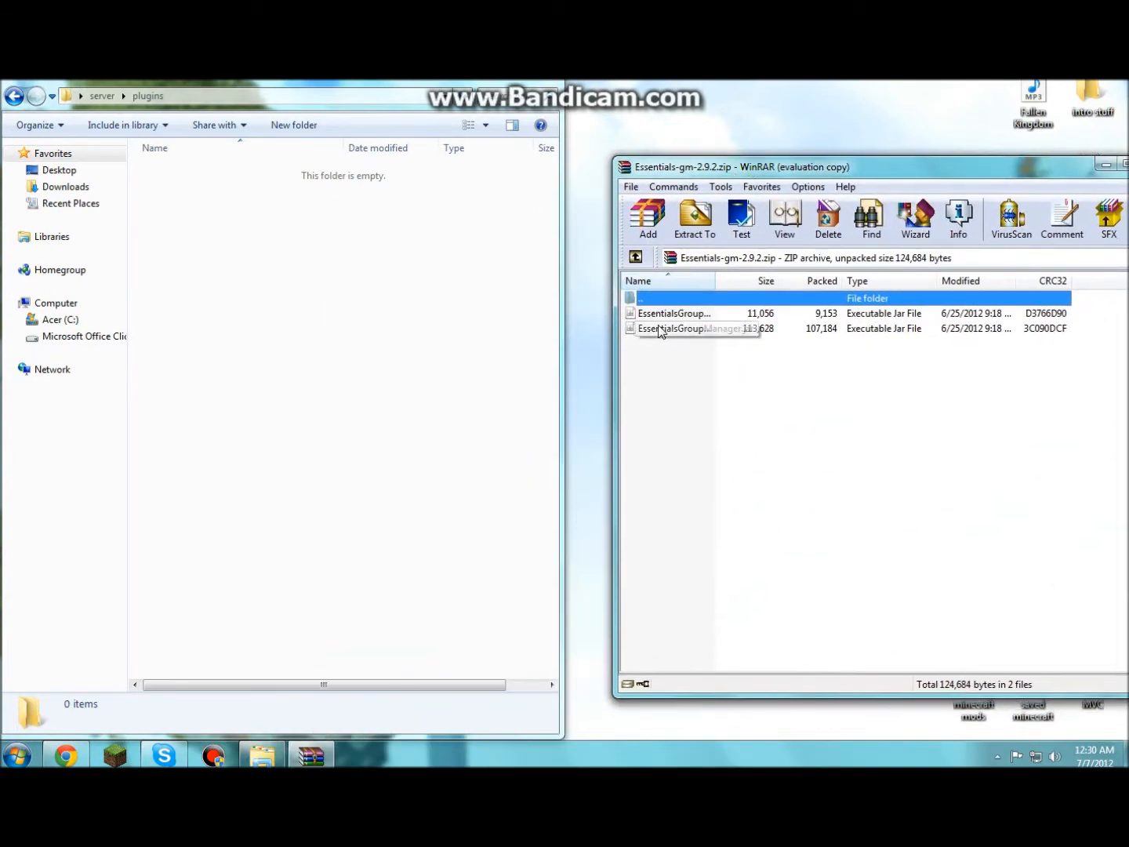
{"action": "left_click_drag", "start_coordinate": [659, 331], "coordinate": [200, 278]}
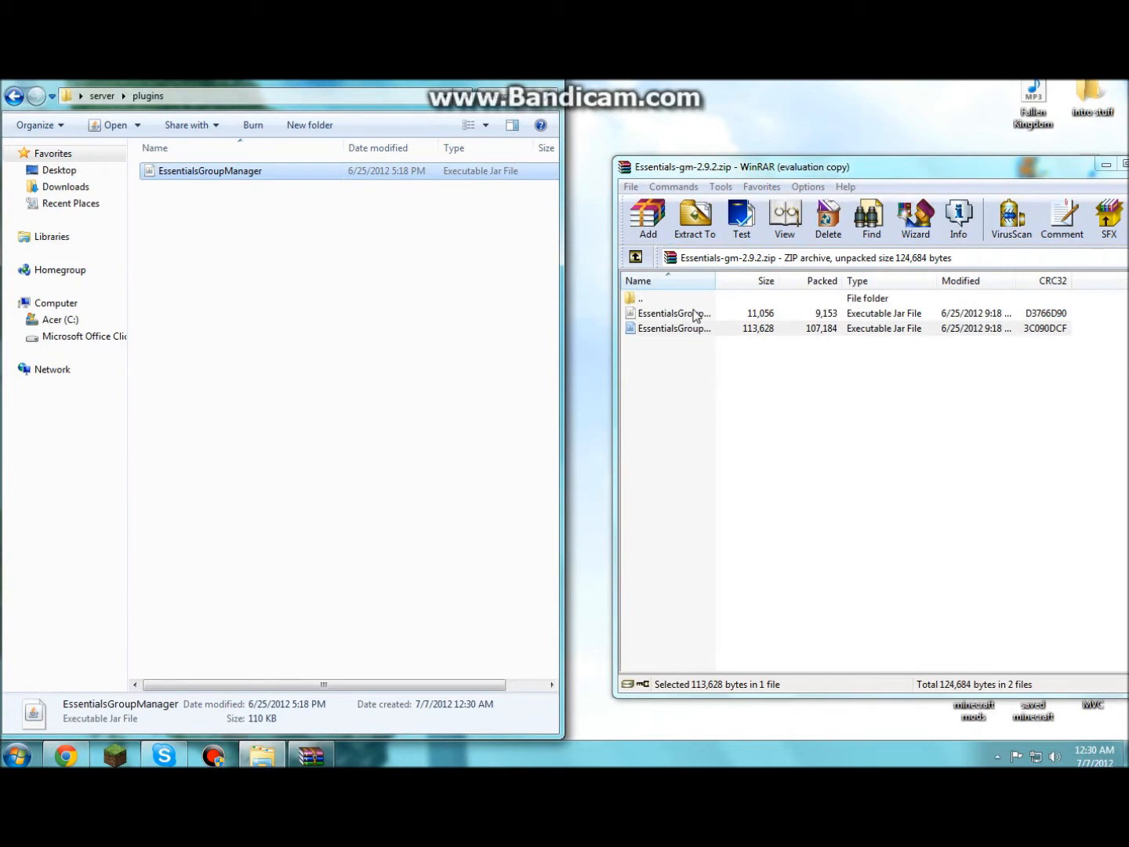
{"action": "left_click_drag", "start_coordinate": [925, 177], "coordinate": [690, 189]}
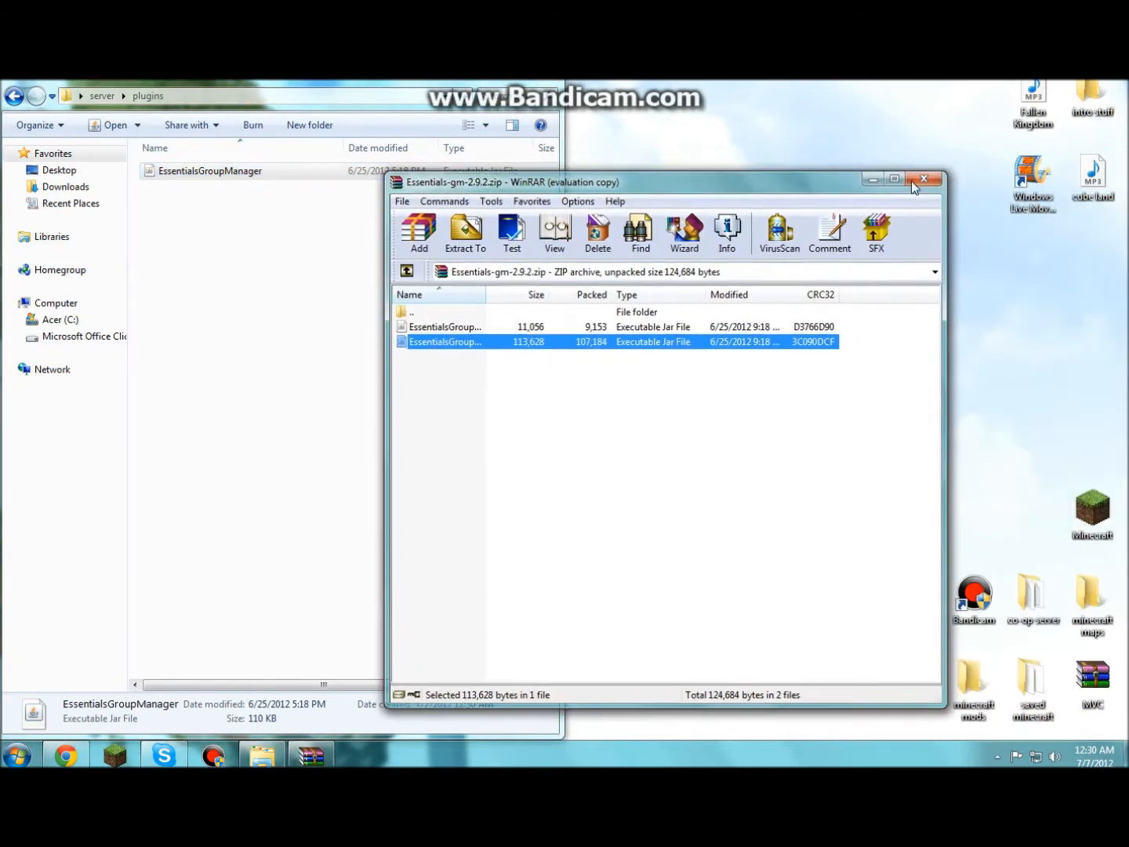
{"action": "left_click", "coordinate": [917, 180]}
- Copy the four Essentials-2.9.2 jars into plugins and return to the server folder
{"action": "double_click", "coordinate": [794, 251]}
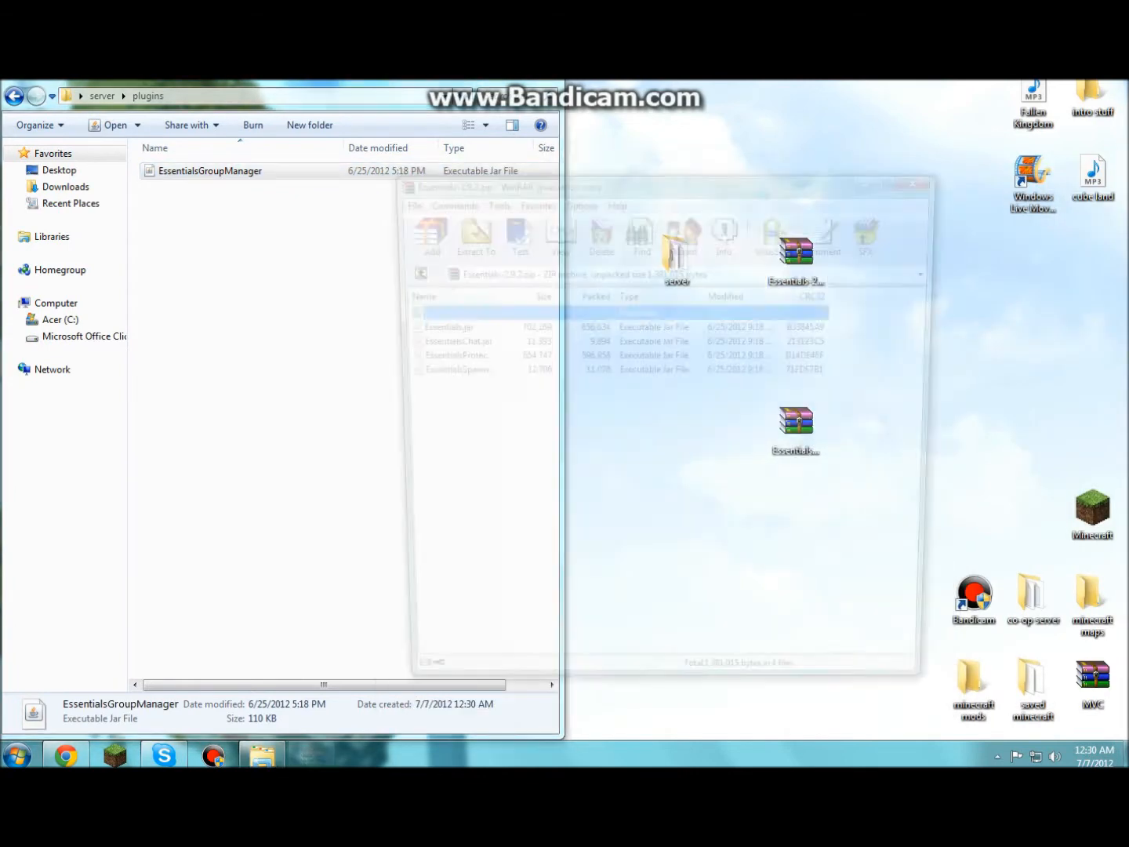
{"action": "left_click_drag", "start_coordinate": [667, 188], "coordinate": [894, 191]}
{"action": "left_click_drag", "start_coordinate": [903, 437], "coordinate": [310, 310]}
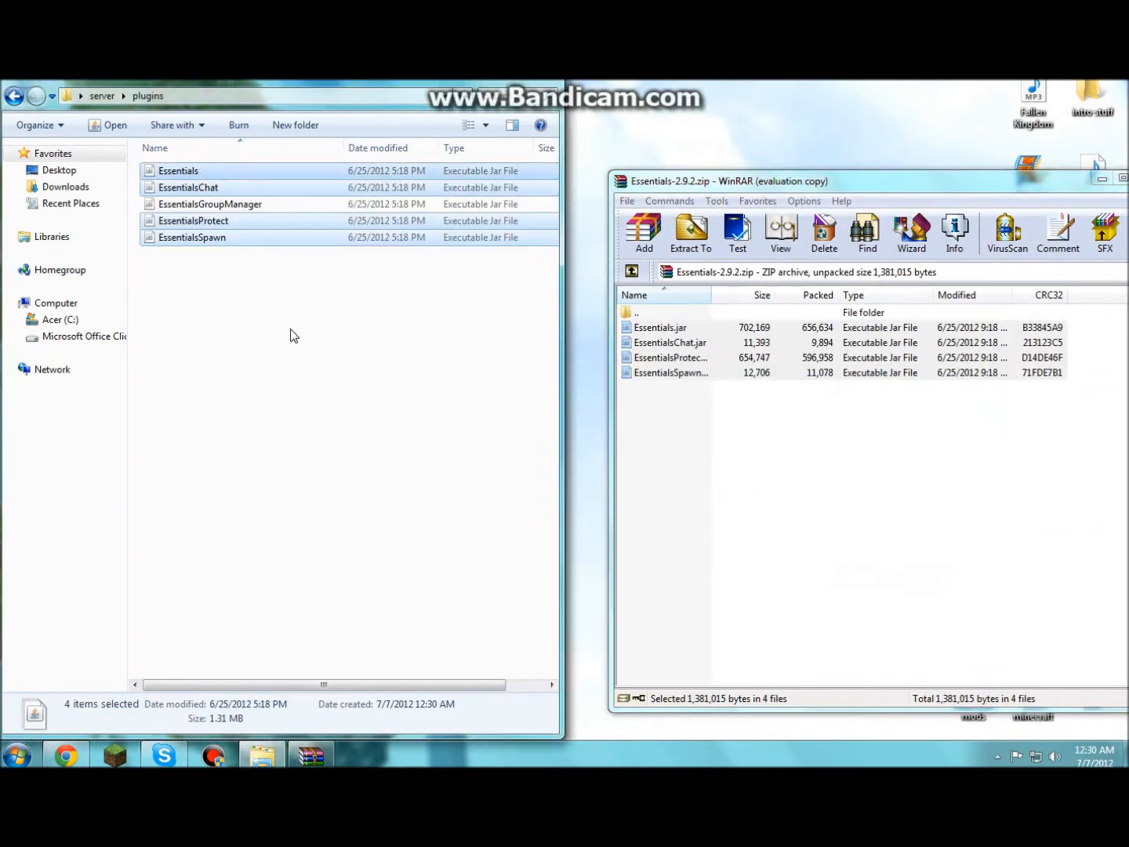
{"action": "left_click", "coordinate": [726, 140]}
{"action": "left_click_drag", "start_coordinate": [863, 181], "coordinate": [568, 177]}
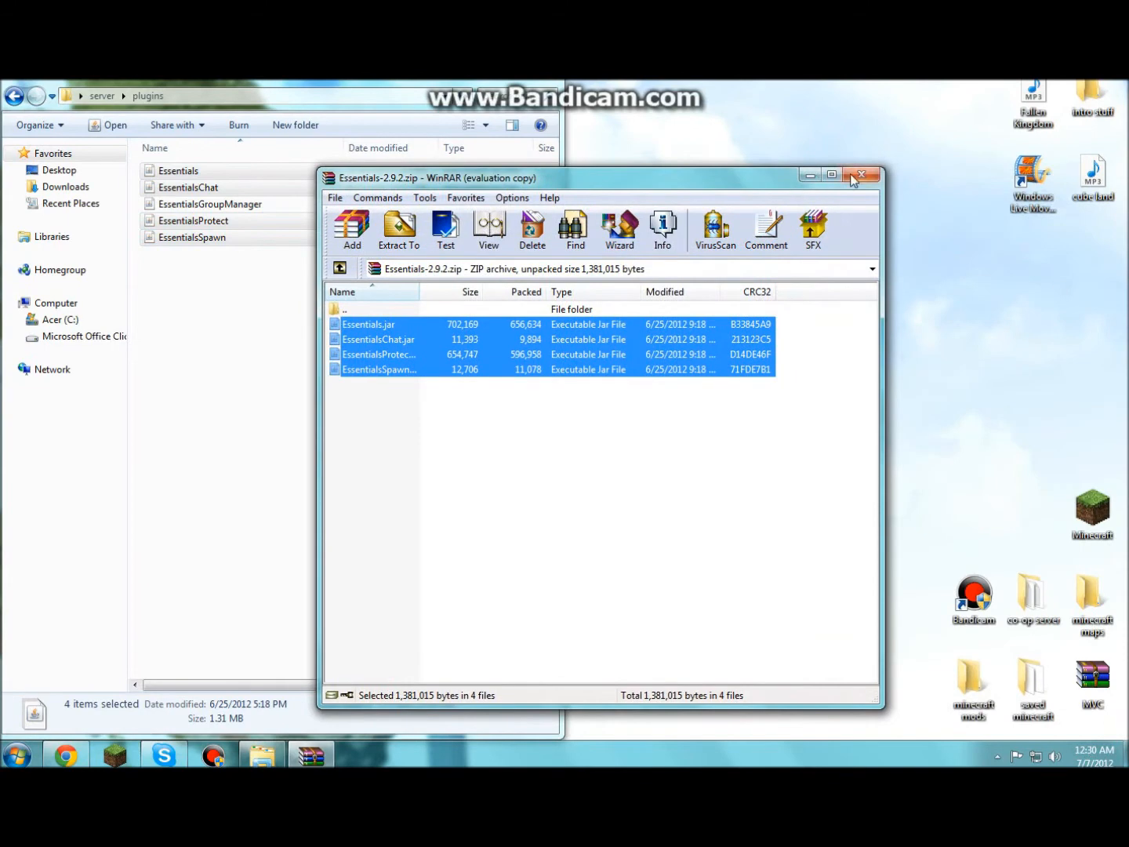
{"action": "left_click", "coordinate": [849, 179]}
{"action": "left_click_drag", "start_coordinate": [483, 86], "coordinate": [547, 149]}
{"action": "left_click_drag", "start_coordinate": [66, 137], "coordinate": [440, 169]}
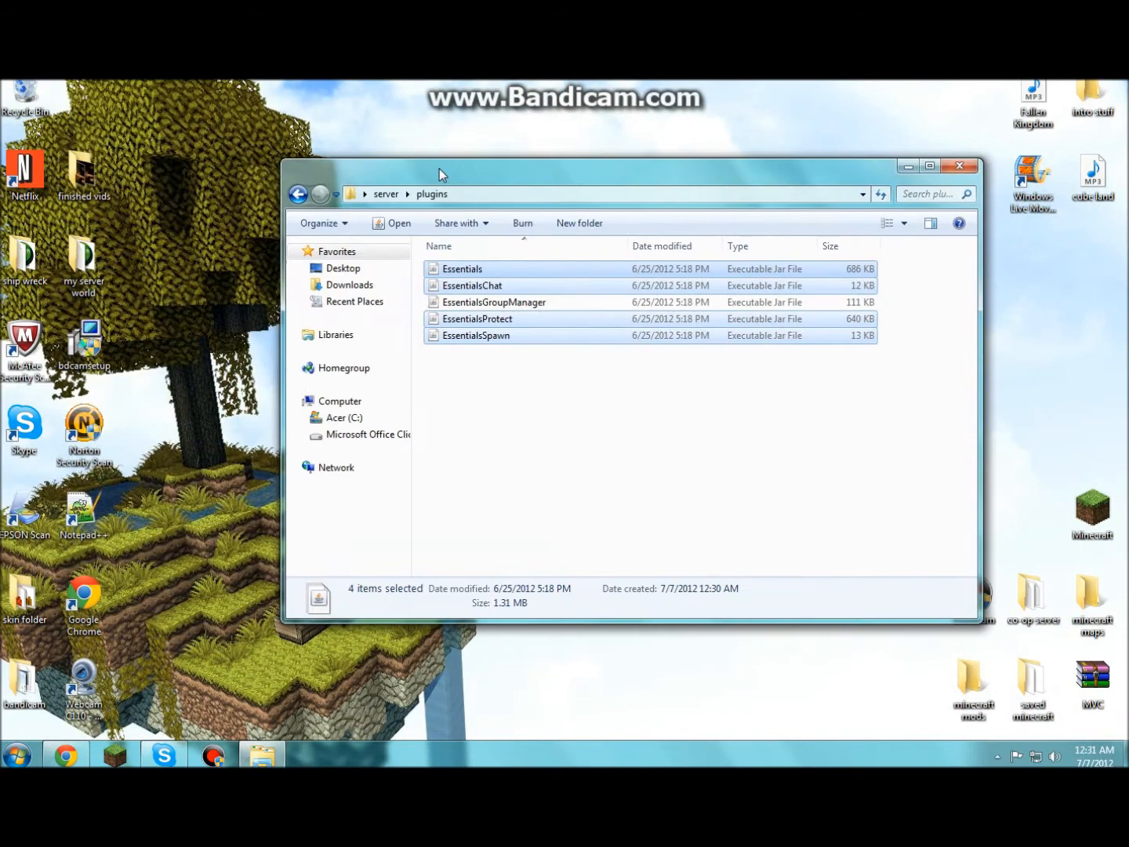
{"action": "left_click", "coordinate": [299, 194]}
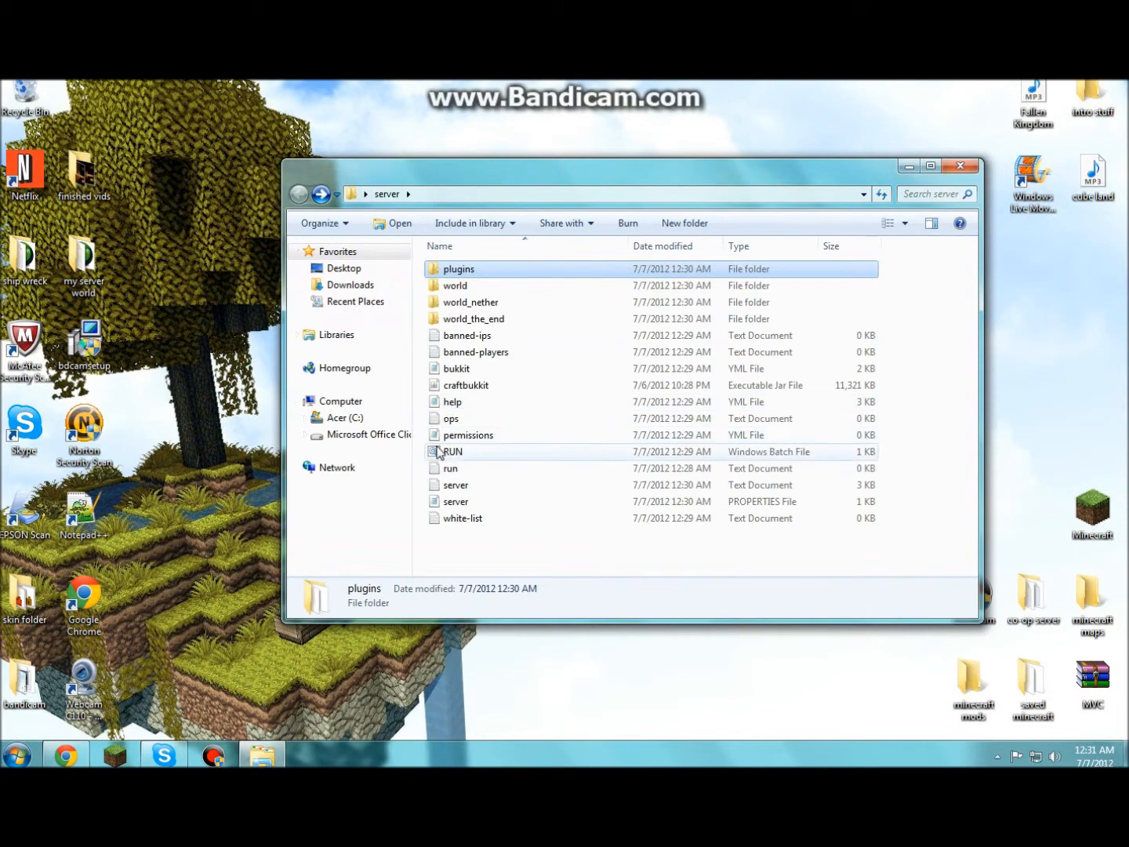
- Launch the CraftBukkit server with RUN.bat, minimize its console and close the server folder
{"action": "double_click", "coordinate": [452, 452]}
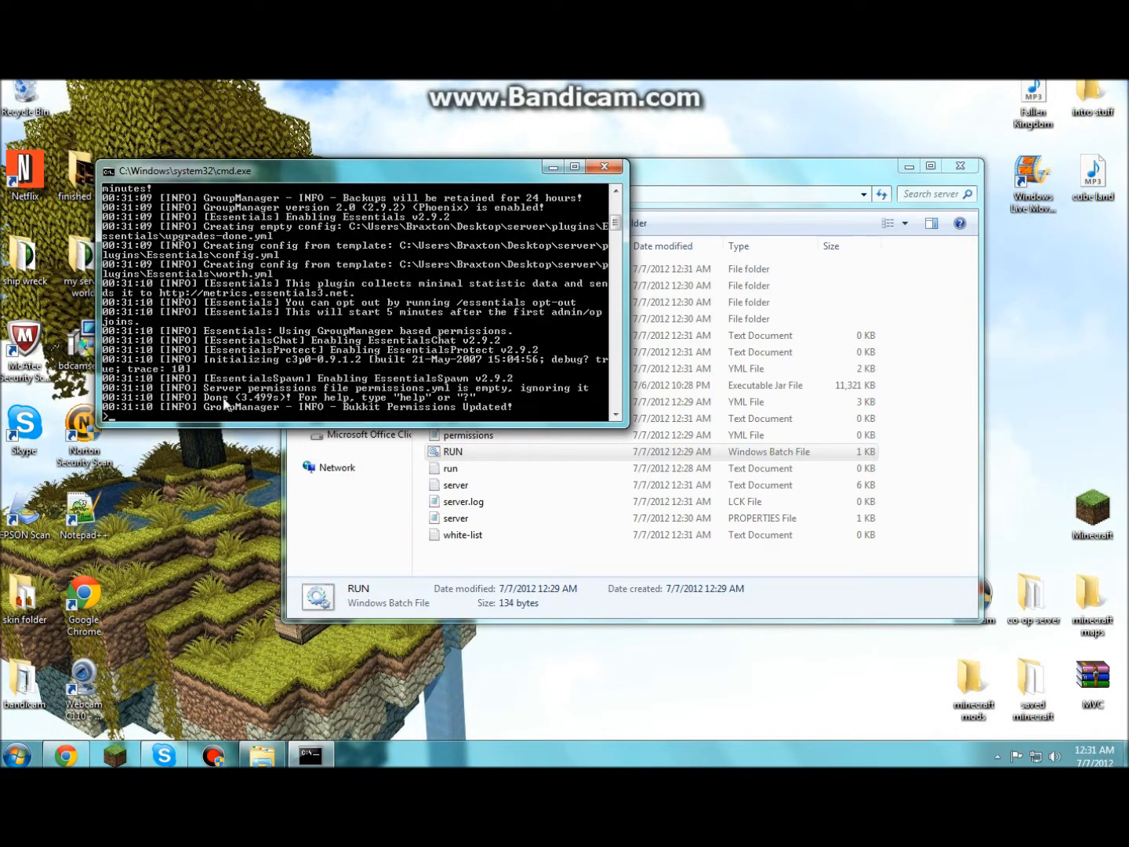
{"action": "left_click", "coordinate": [548, 166]}
{"action": "left_click", "coordinate": [958, 165]}
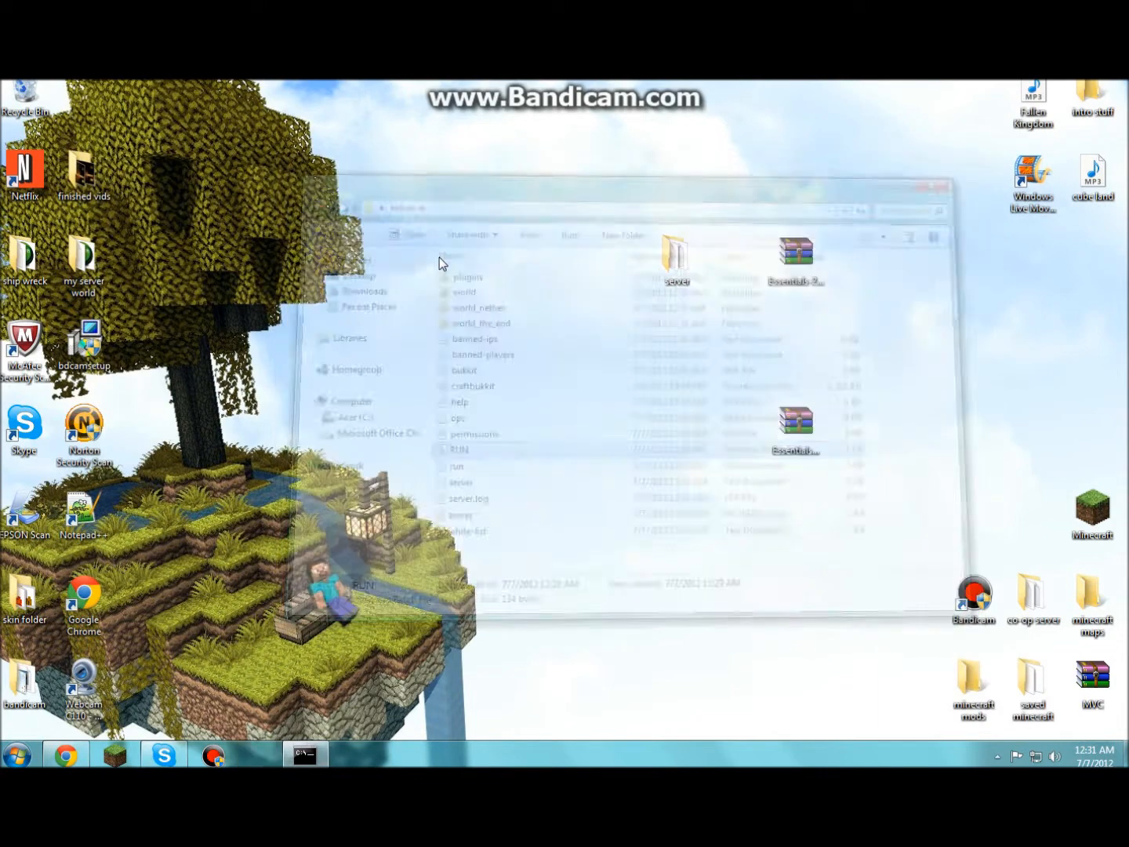
- Open and close the Minecraft launcher, and move the lower Essentials archive up beside the other
{"action": "left_click", "coordinate": [117, 755]}
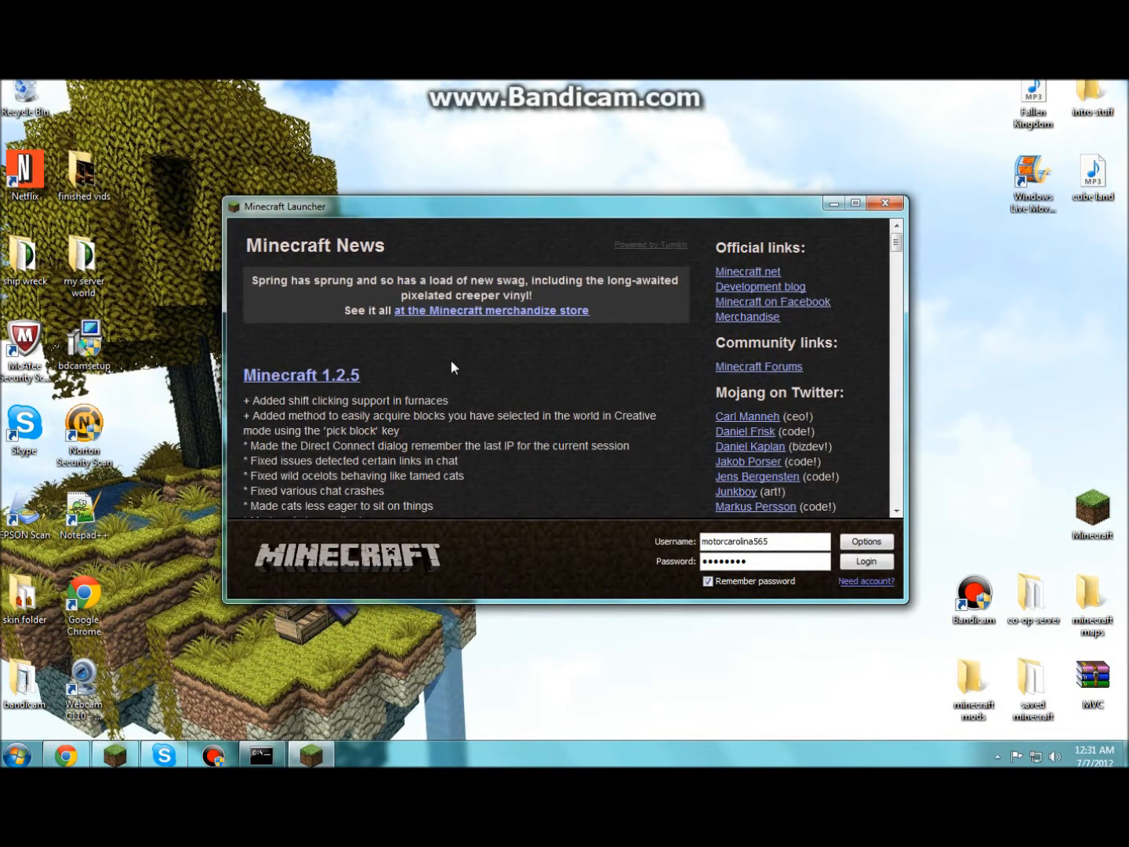
{"action": "left_click", "coordinate": [885, 203]}
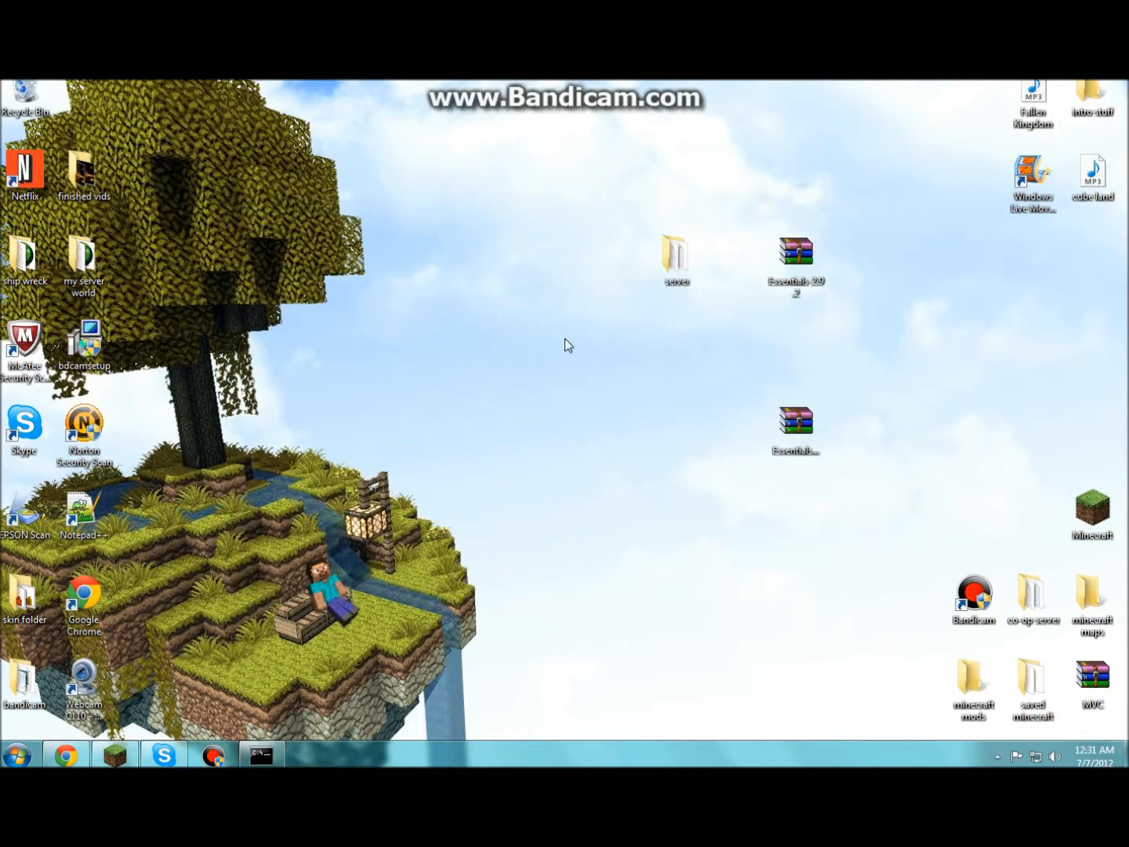
{"action": "left_click_drag", "start_coordinate": [865, 487], "coordinate": [790, 413]}
{"action": "left_click_drag", "start_coordinate": [795, 407], "coordinate": [855, 248]}
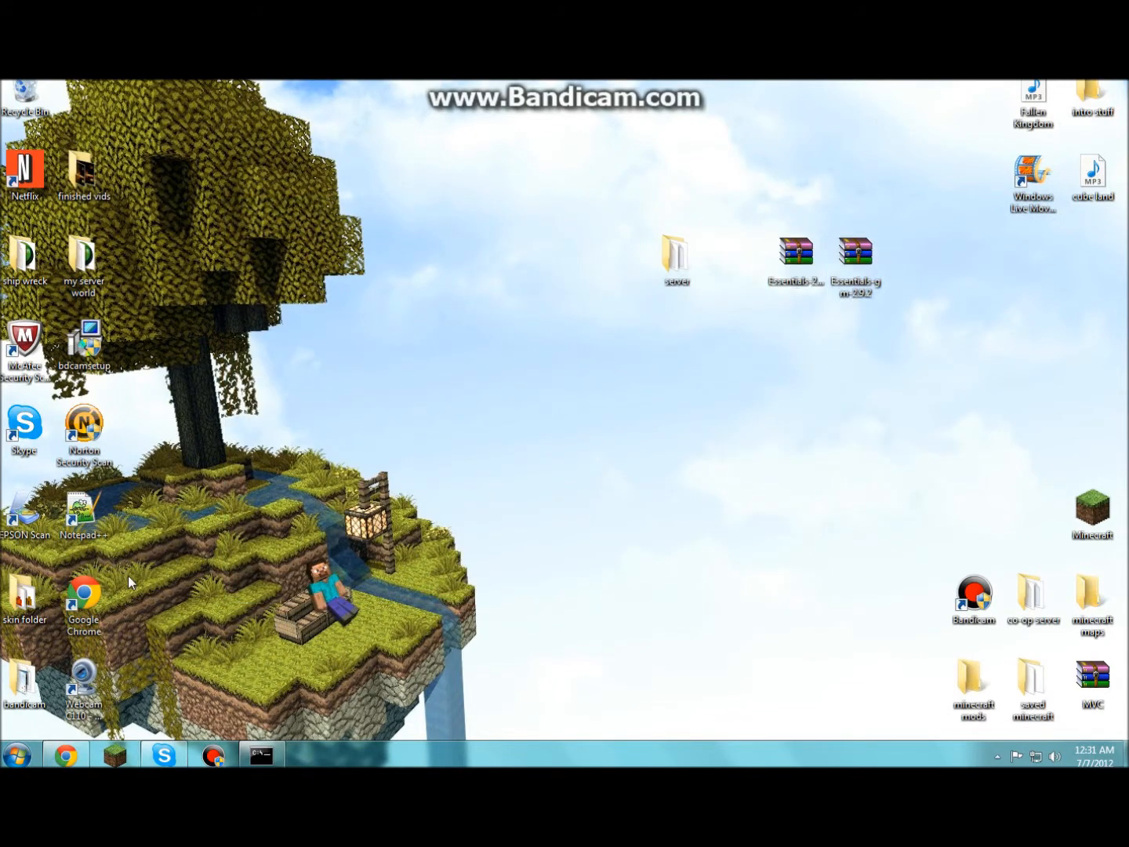
- Bring up the Essentials forum page, minimize Chrome to the desktop and open the Start menu
{"action": "left_click", "coordinate": [66, 755]}
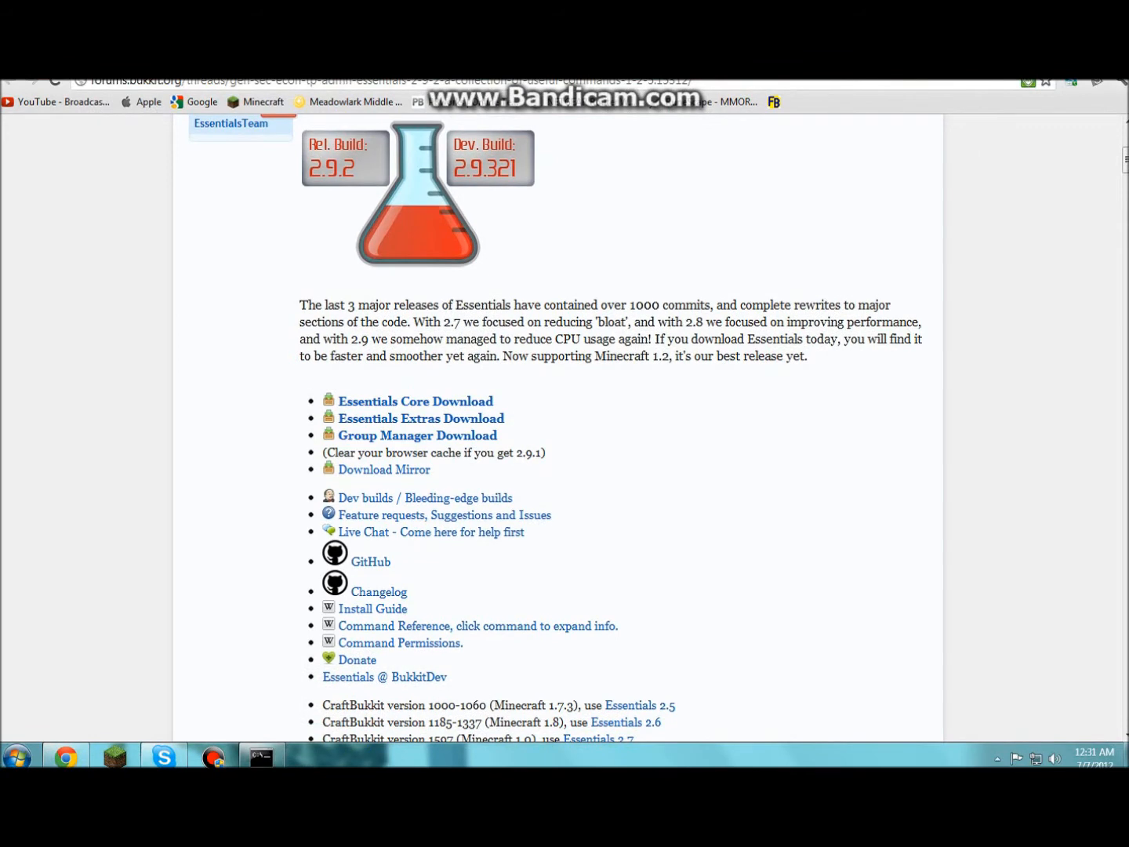
{"action": "left_click", "coordinate": [1023, 81]}
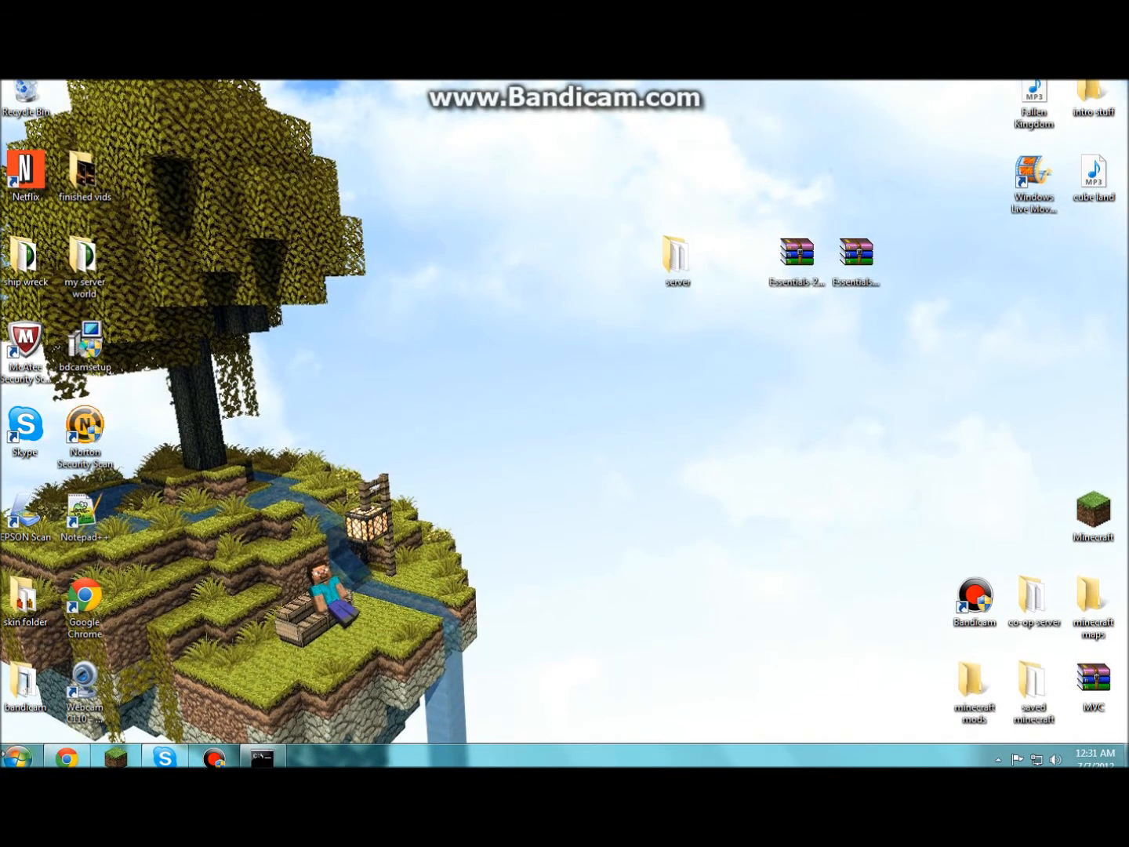
{"action": "left_click", "coordinate": [17, 757]}
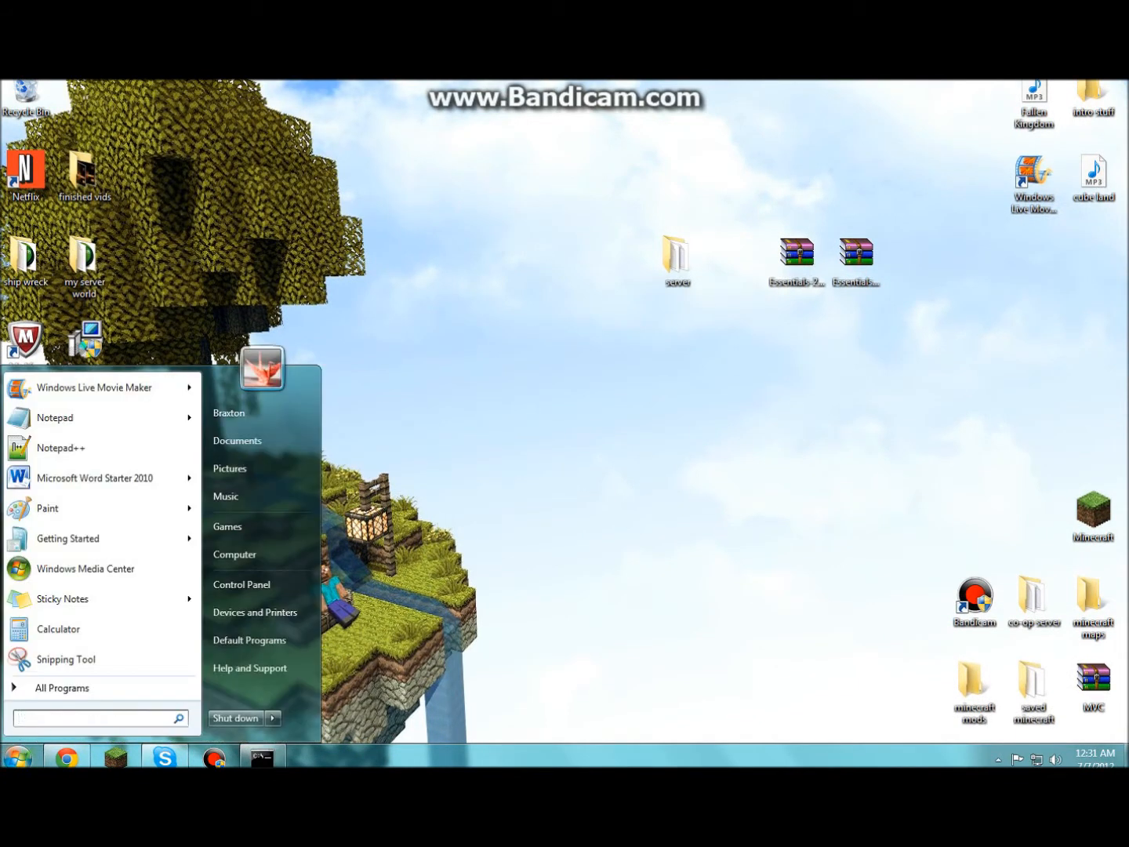
- Run ipconfig in a new Command Prompt to read IPv4 192.168.1.7 and gateway 192.168.1.1
{"action": "type", "text": "cmd"}
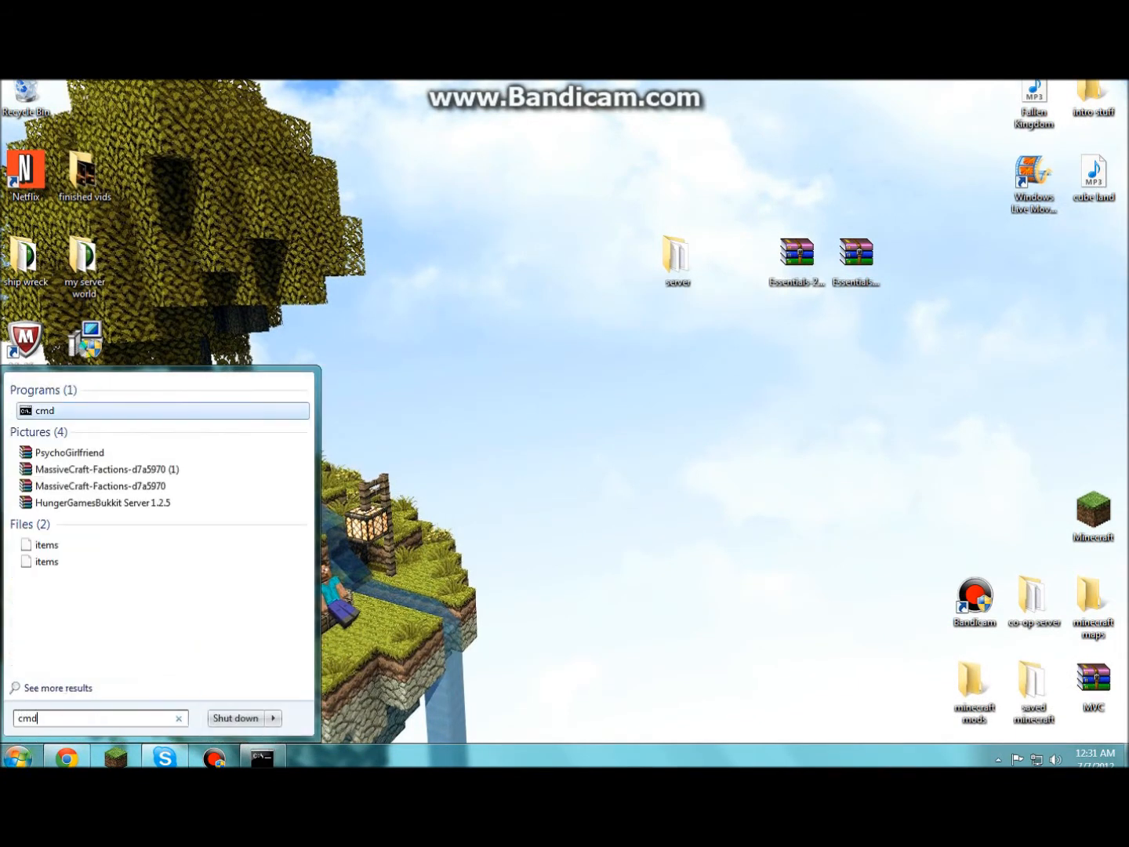
{"action": "key", "text": "Return"}
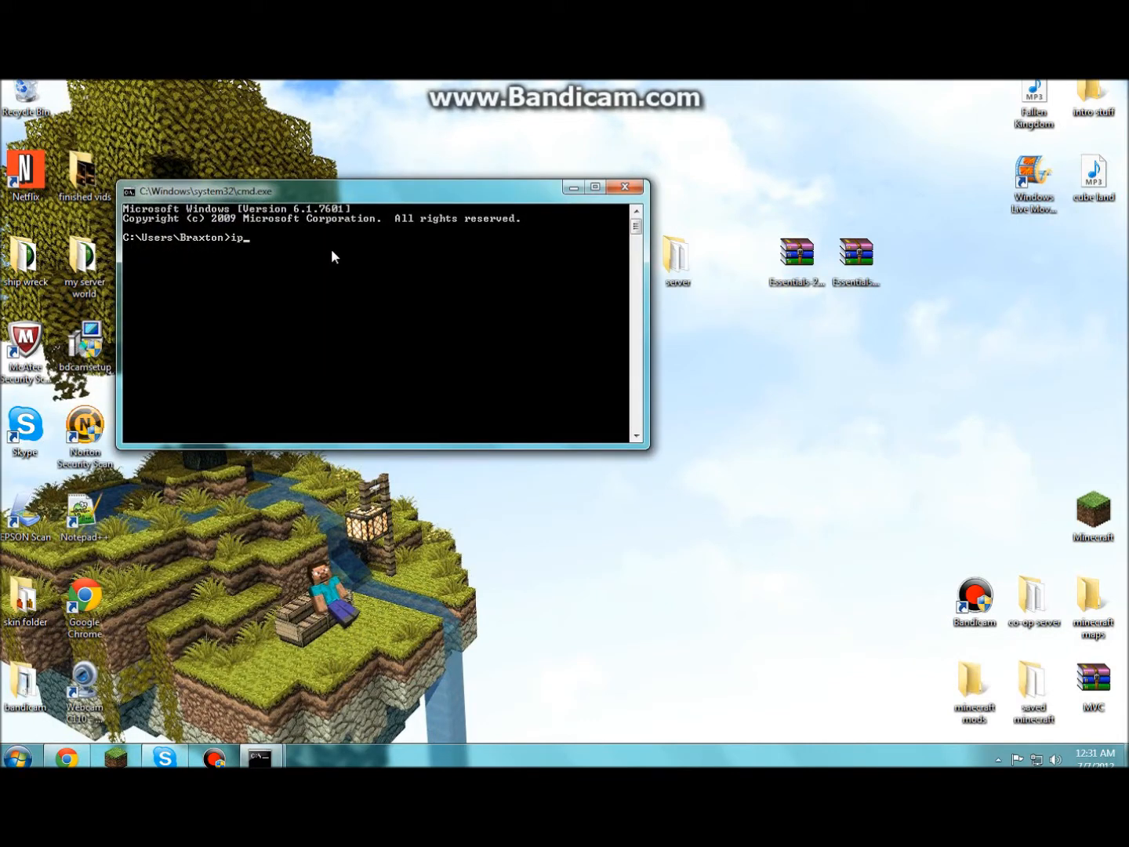
{"action": "type", "text": "ipconfig"}
{"action": "key", "text": "Return"}
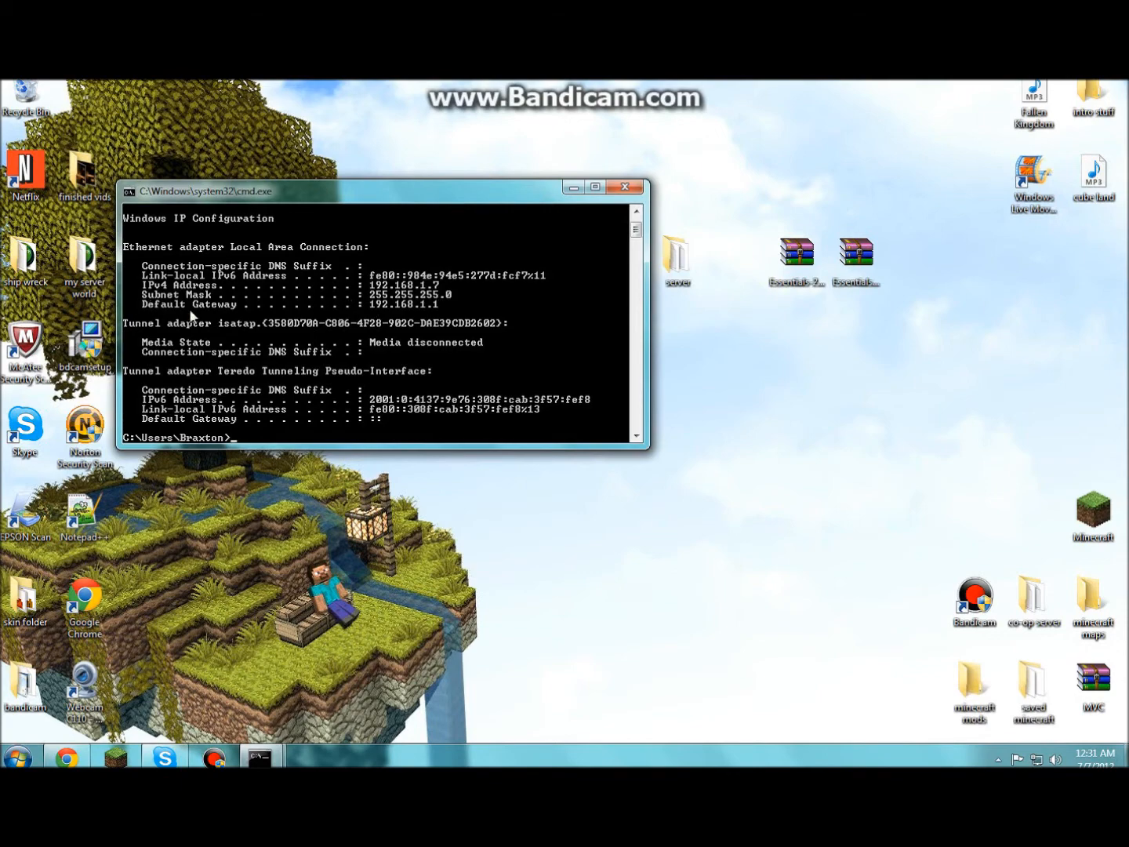
{"action": "left_click", "coordinate": [574, 187]}
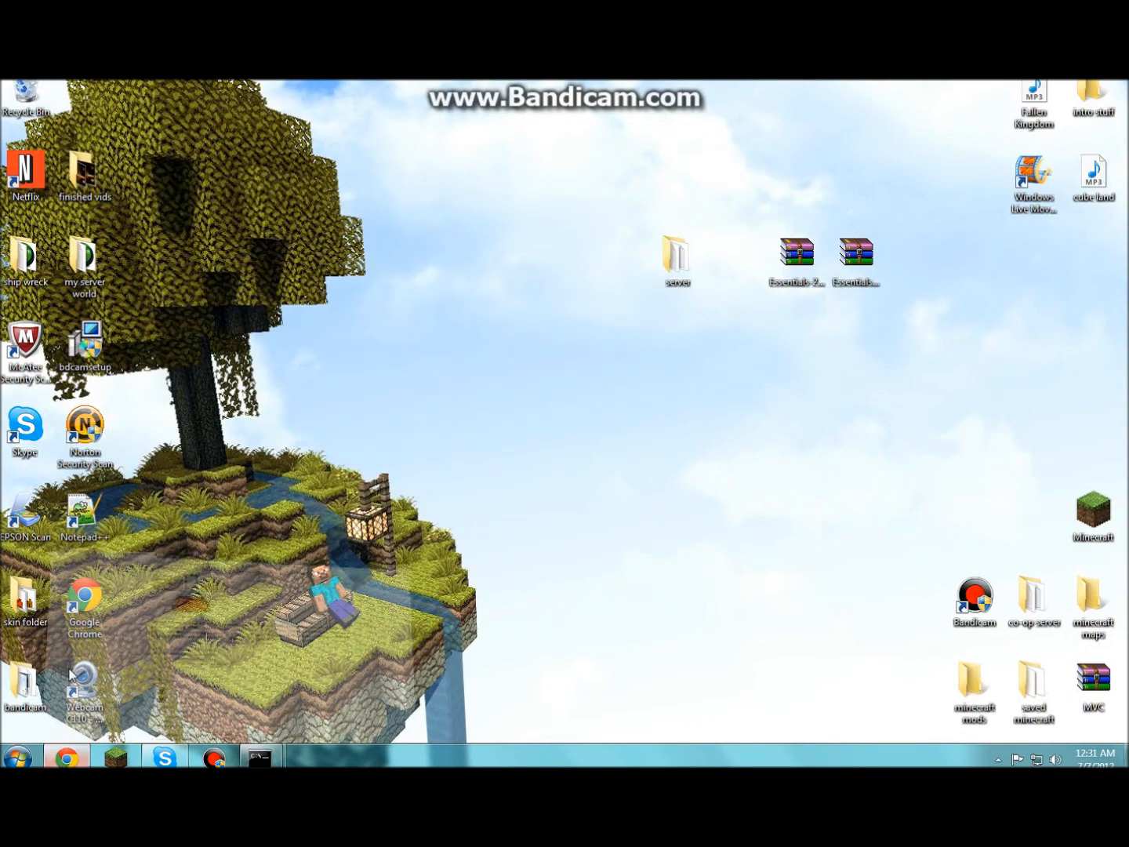
- Browse to 192.168.1.1 in Chrome and log in to the NETGEAR router with its admin credentials
{"action": "left_click", "coordinate": [67, 757]}
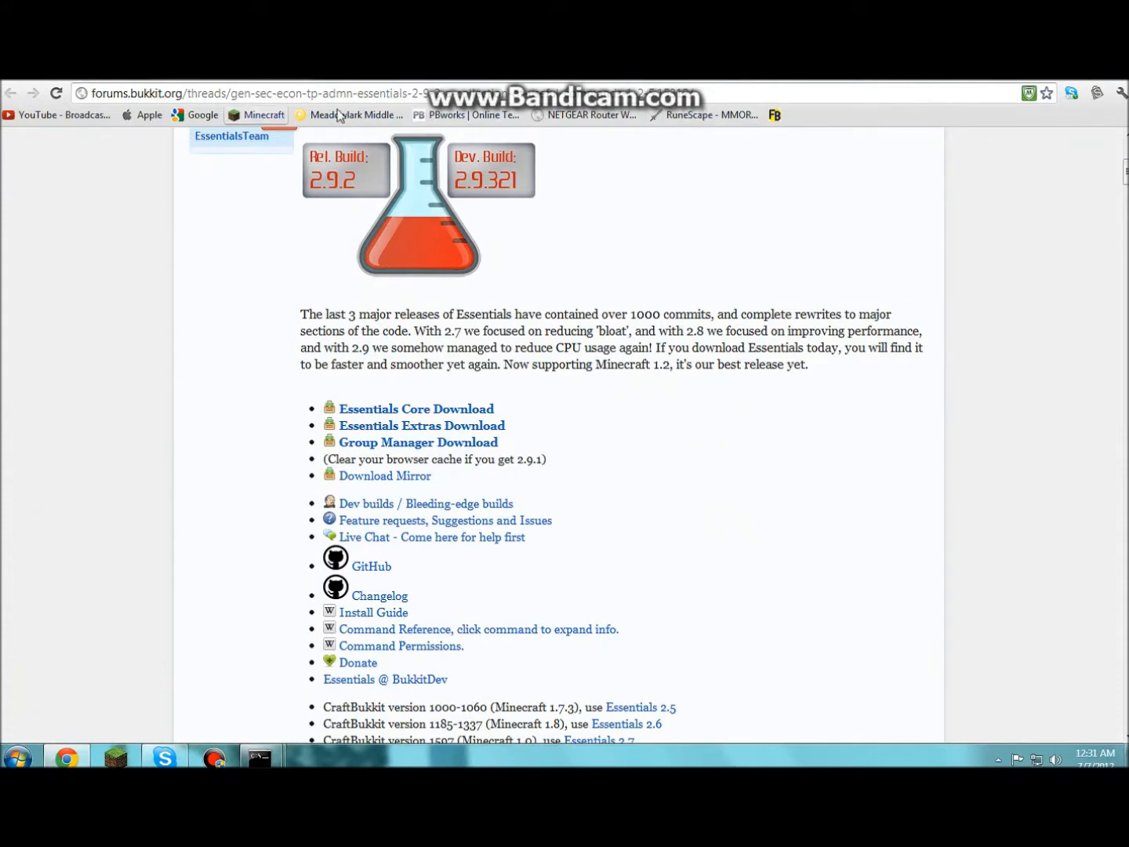
{"action": "left_click_drag", "start_coordinate": [1011, 82], "coordinate": [1013, 109]}
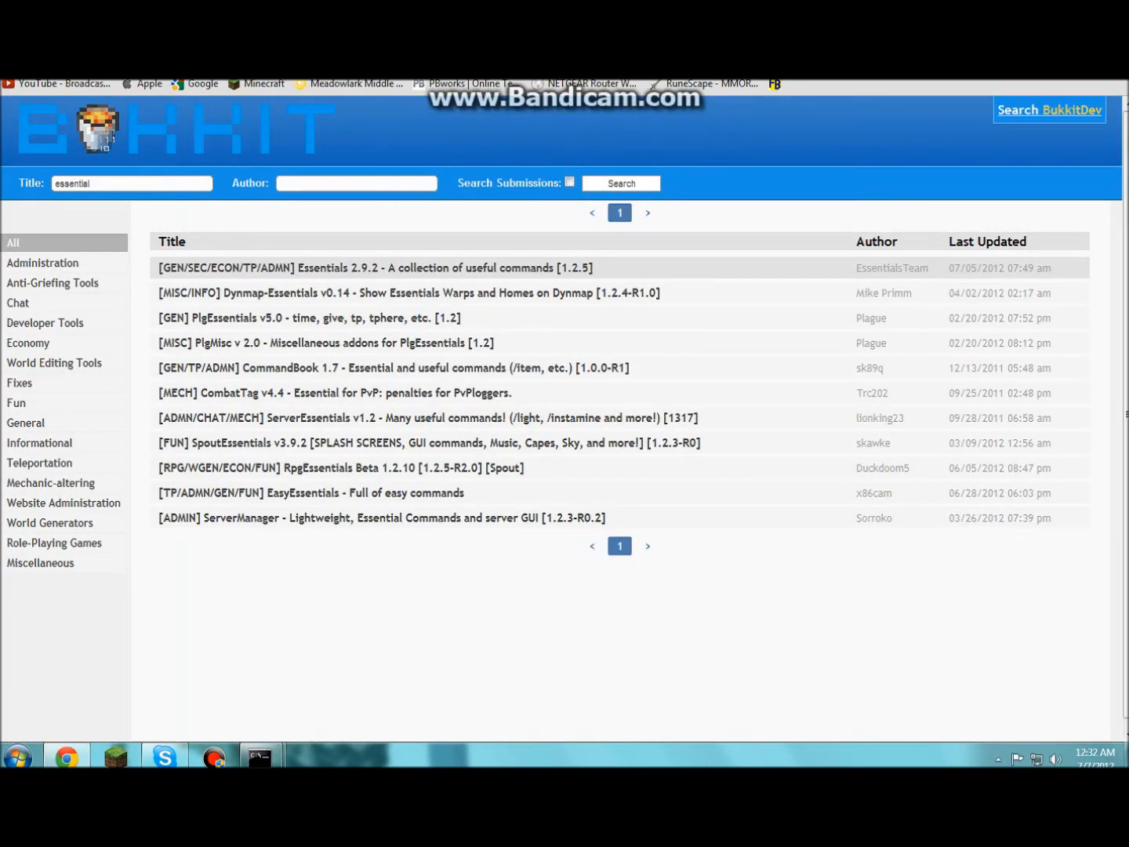
{"action": "type", "text": "192"}
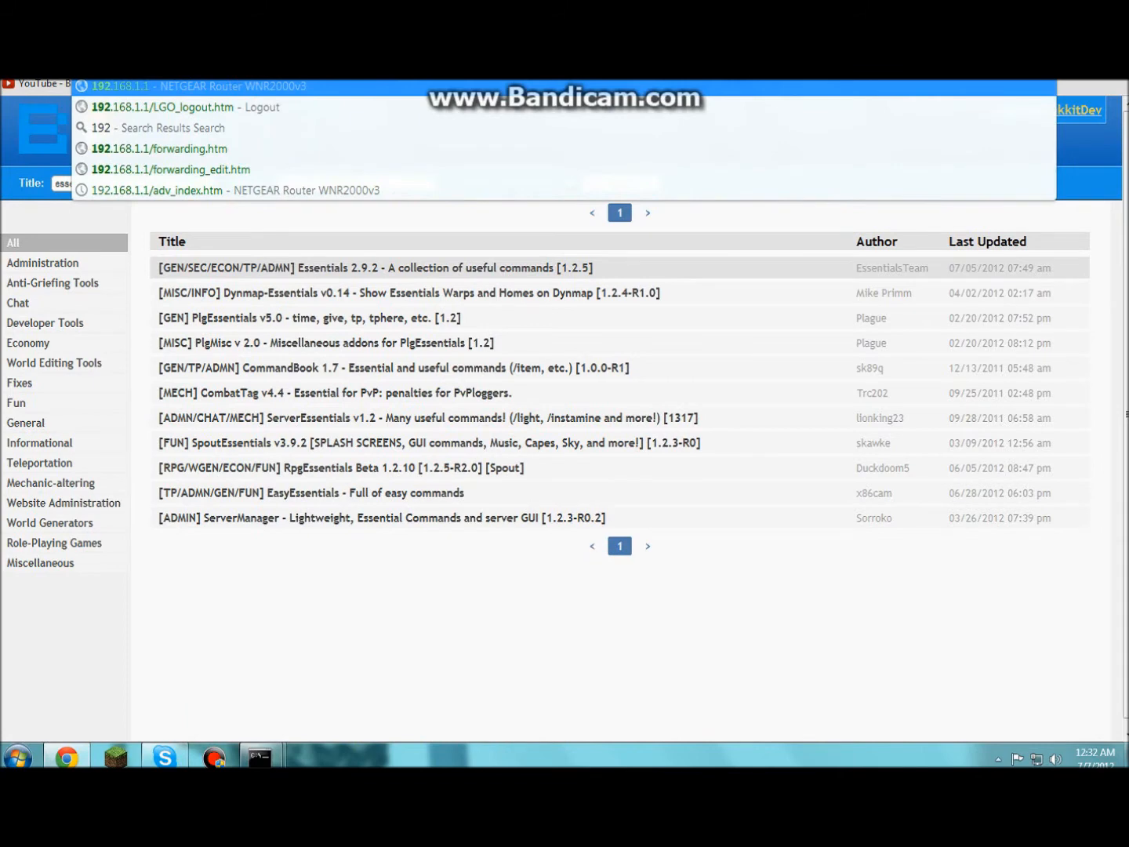
{"action": "key", "text": "Return"}
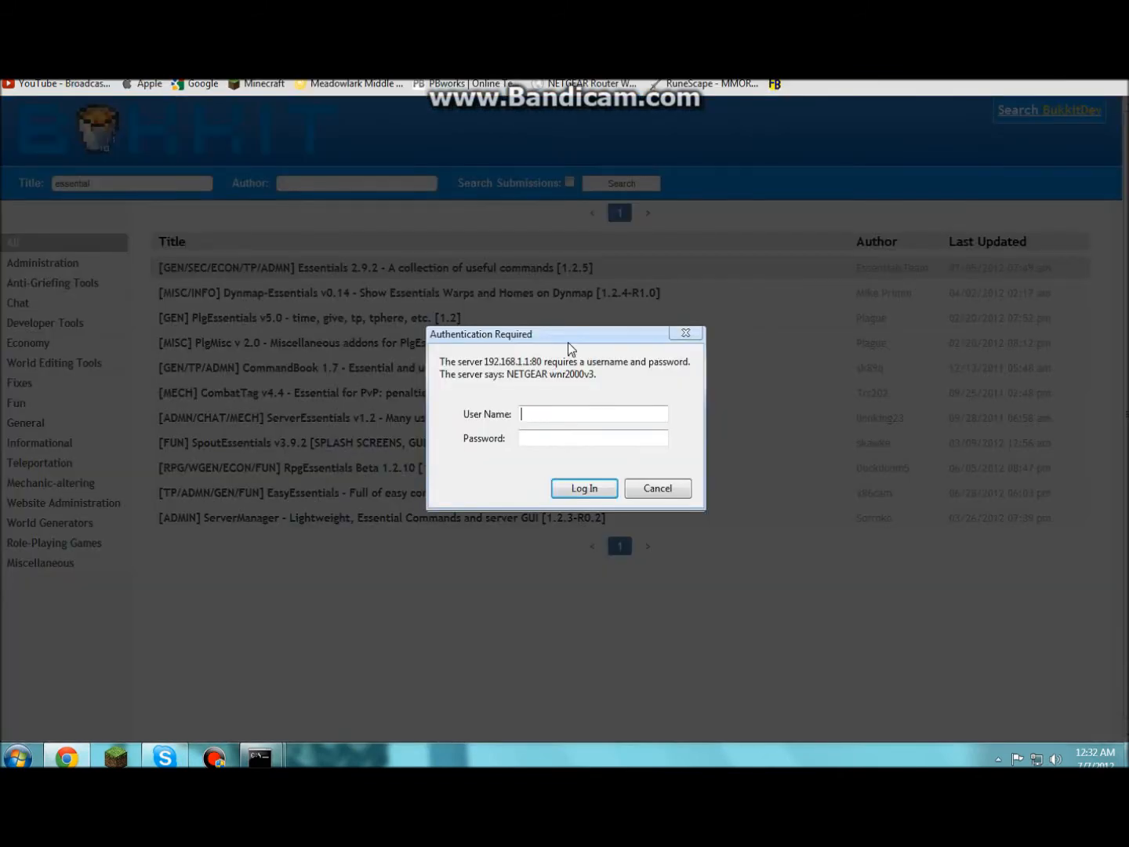
{"action": "left_click_drag", "start_coordinate": [575, 335], "coordinate": [552, 249]}
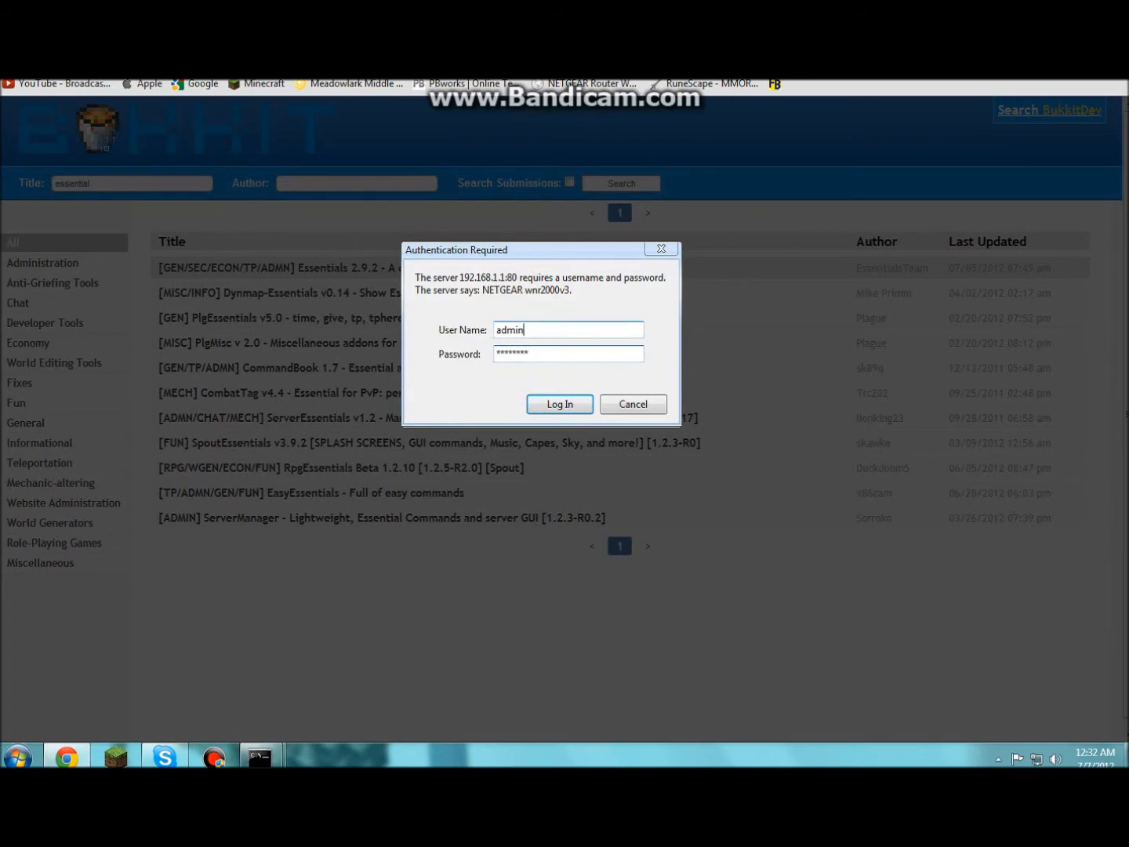
{"action": "left_click", "coordinate": [570, 403]}
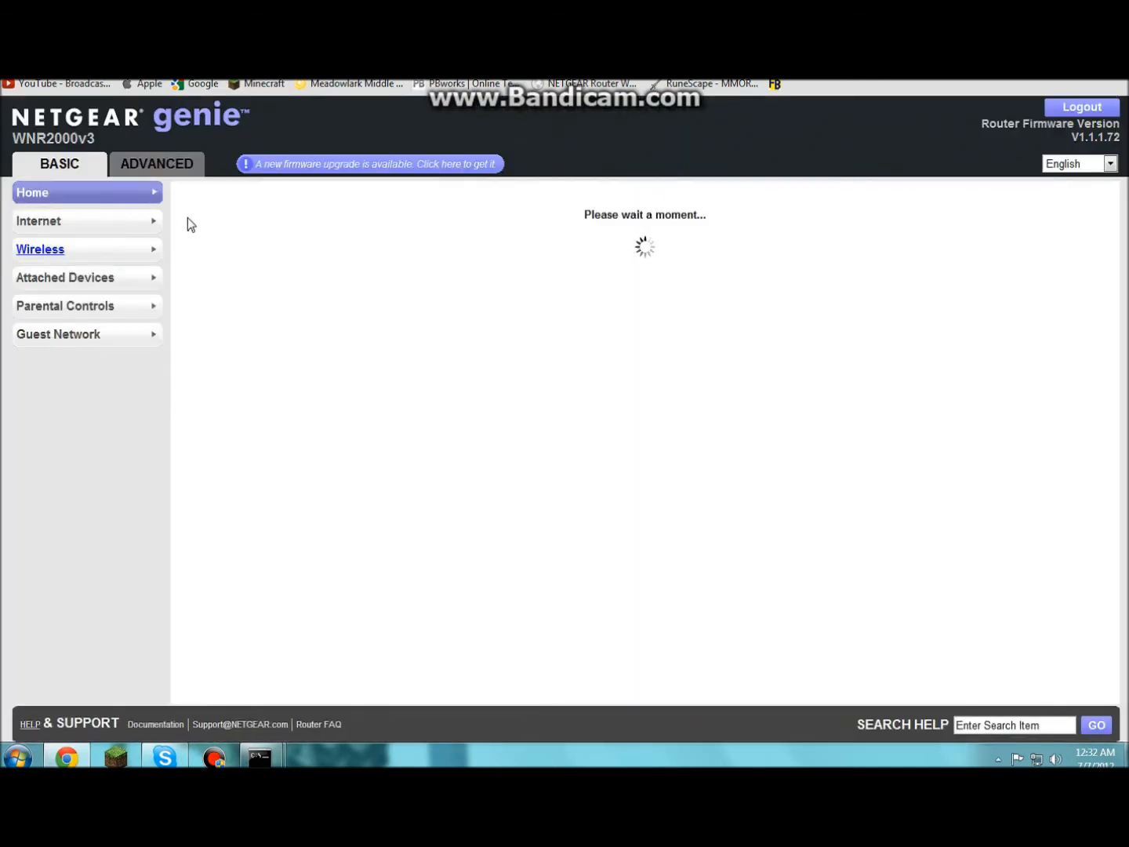
- Go to ADVANCED > Advanced Setup > Port Forwarding / Port Triggering in NETGEAR genie
{"action": "left_click", "coordinate": [188, 174]}
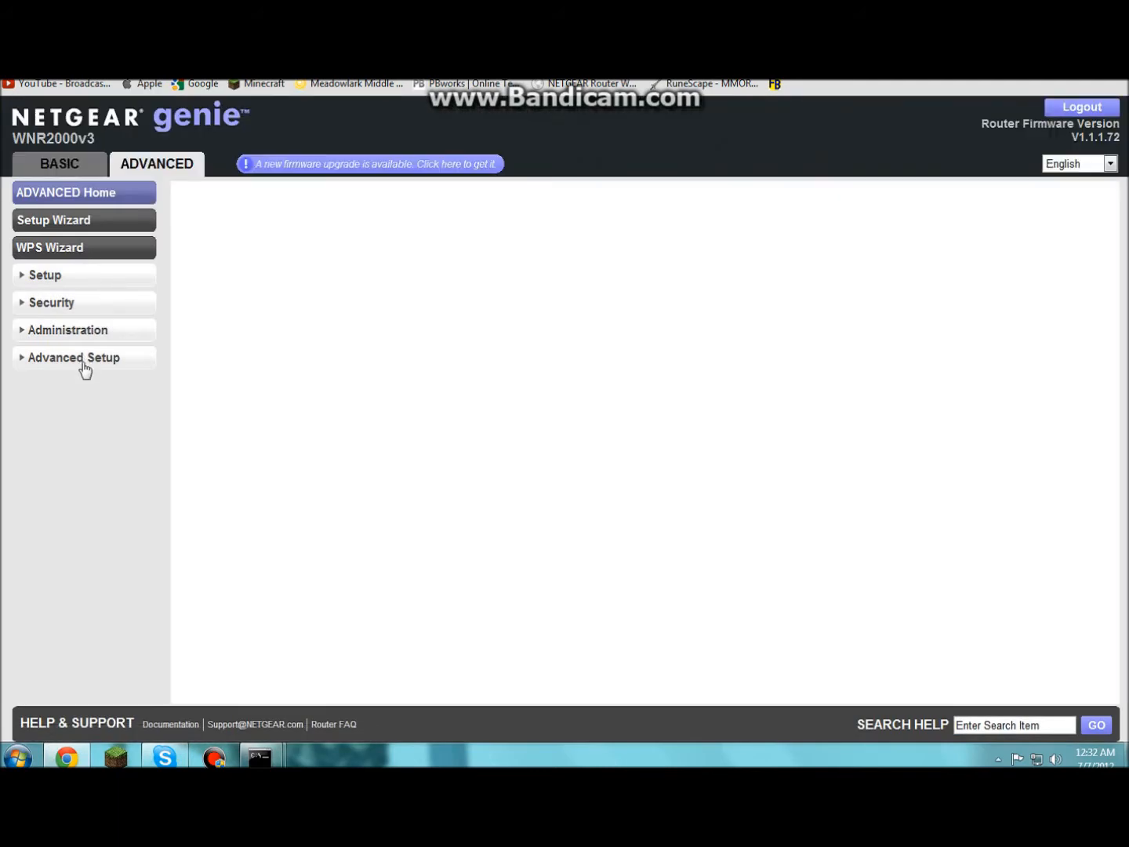
{"action": "left_click", "coordinate": [83, 364]}
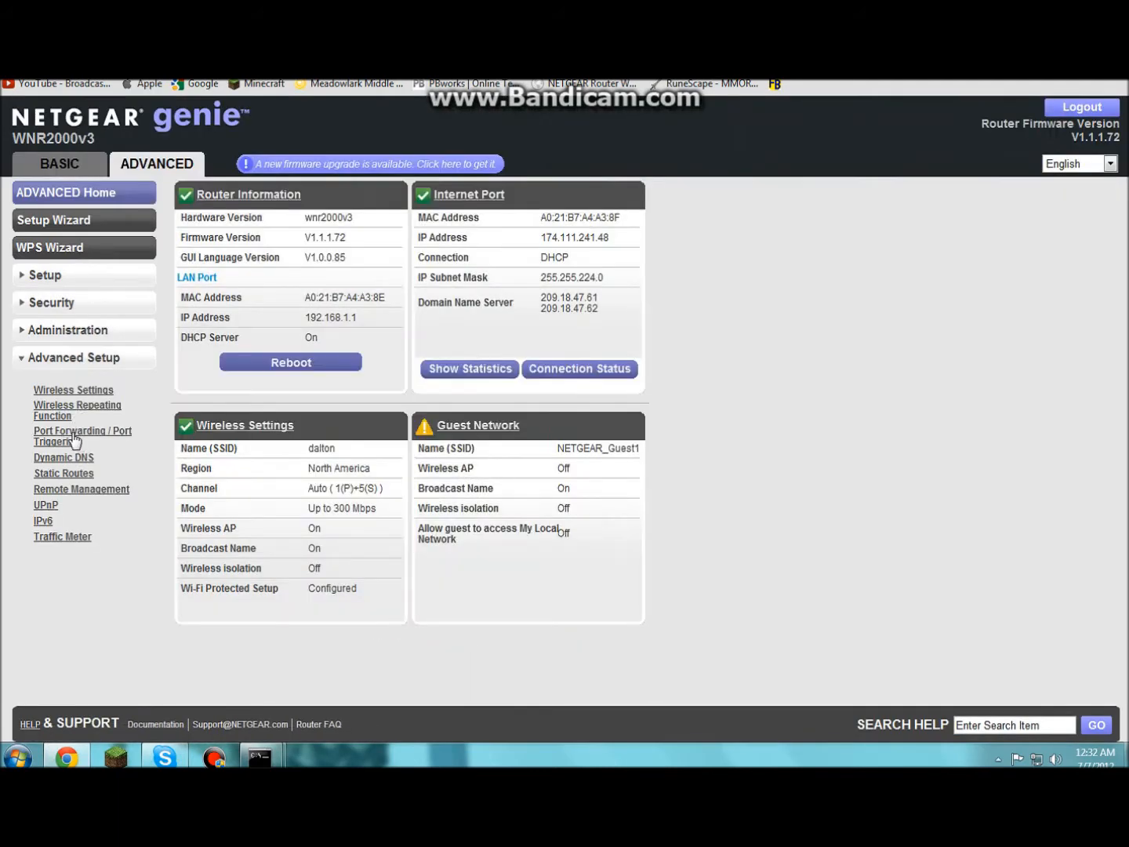
{"action": "left_click", "coordinate": [76, 441]}
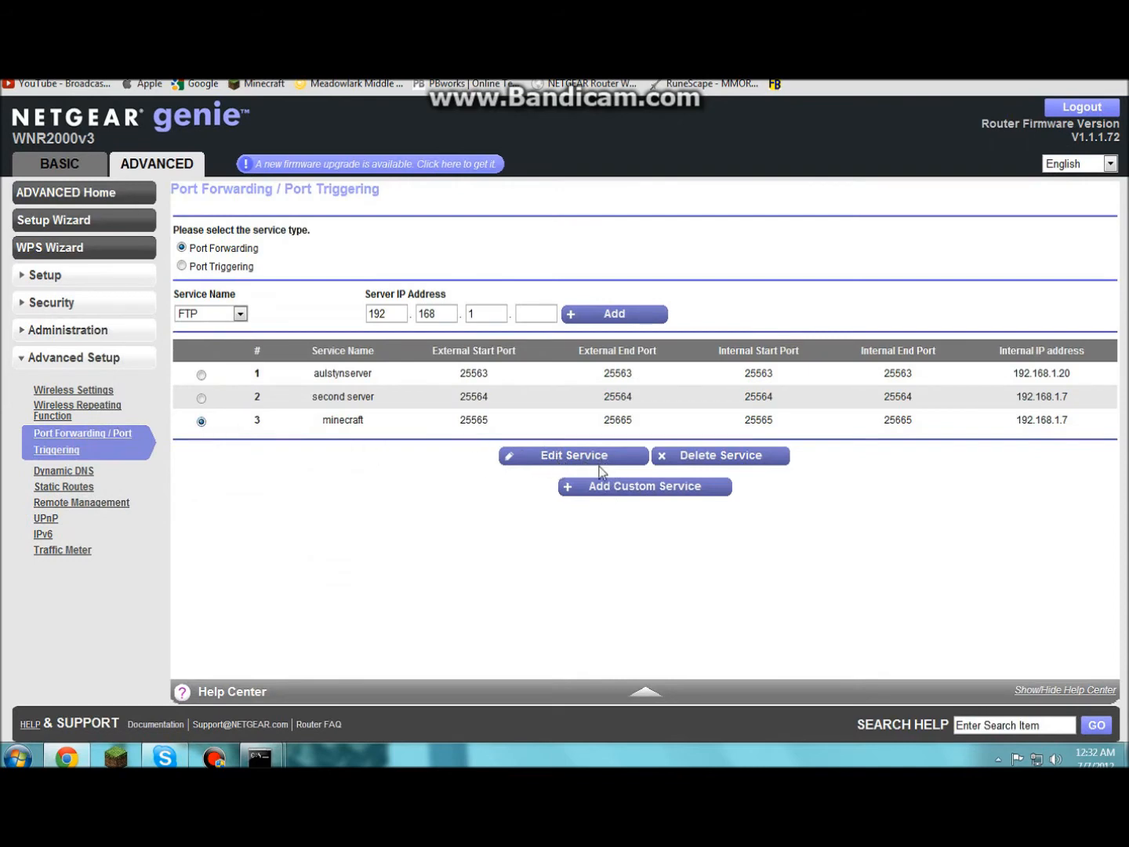
- Edit the minecraft forwarding rule, renaming its service to 'minecraft server', then minimize Chrome
{"action": "left_click", "coordinate": [588, 460]}
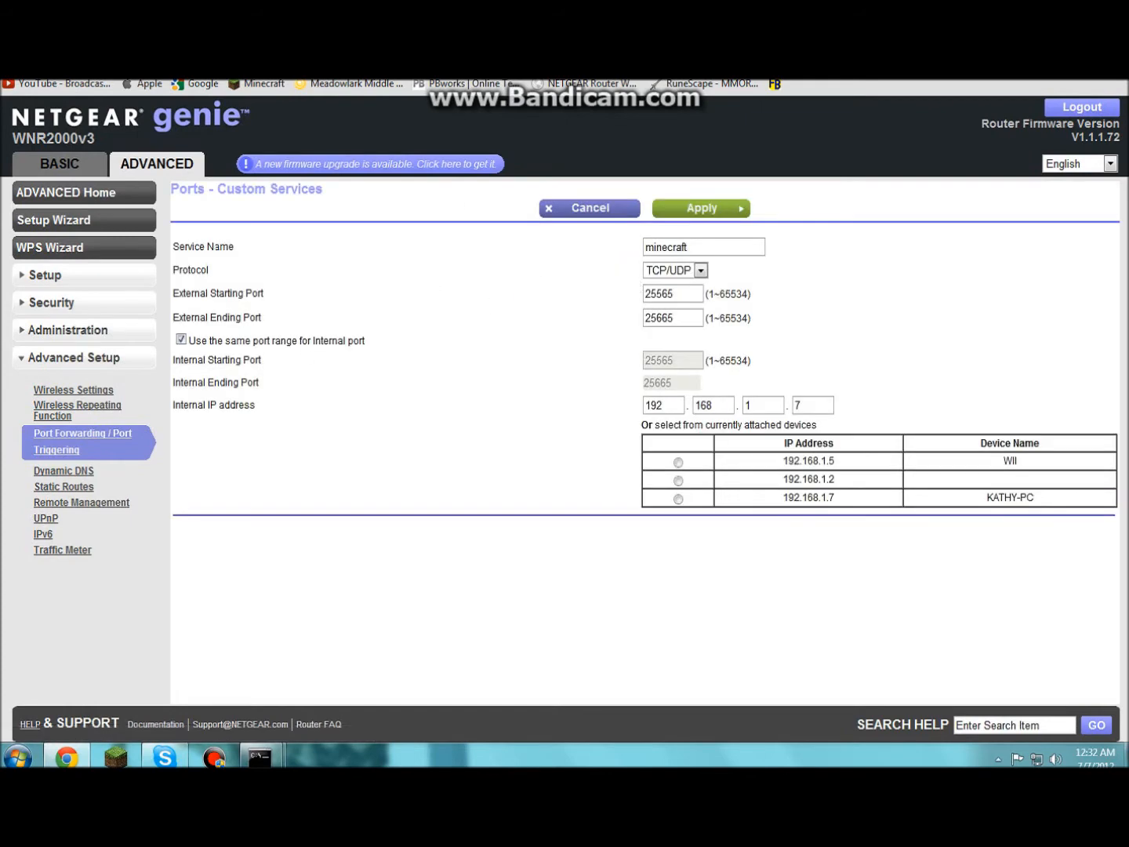
{"action": "left_click", "coordinate": [699, 246]}
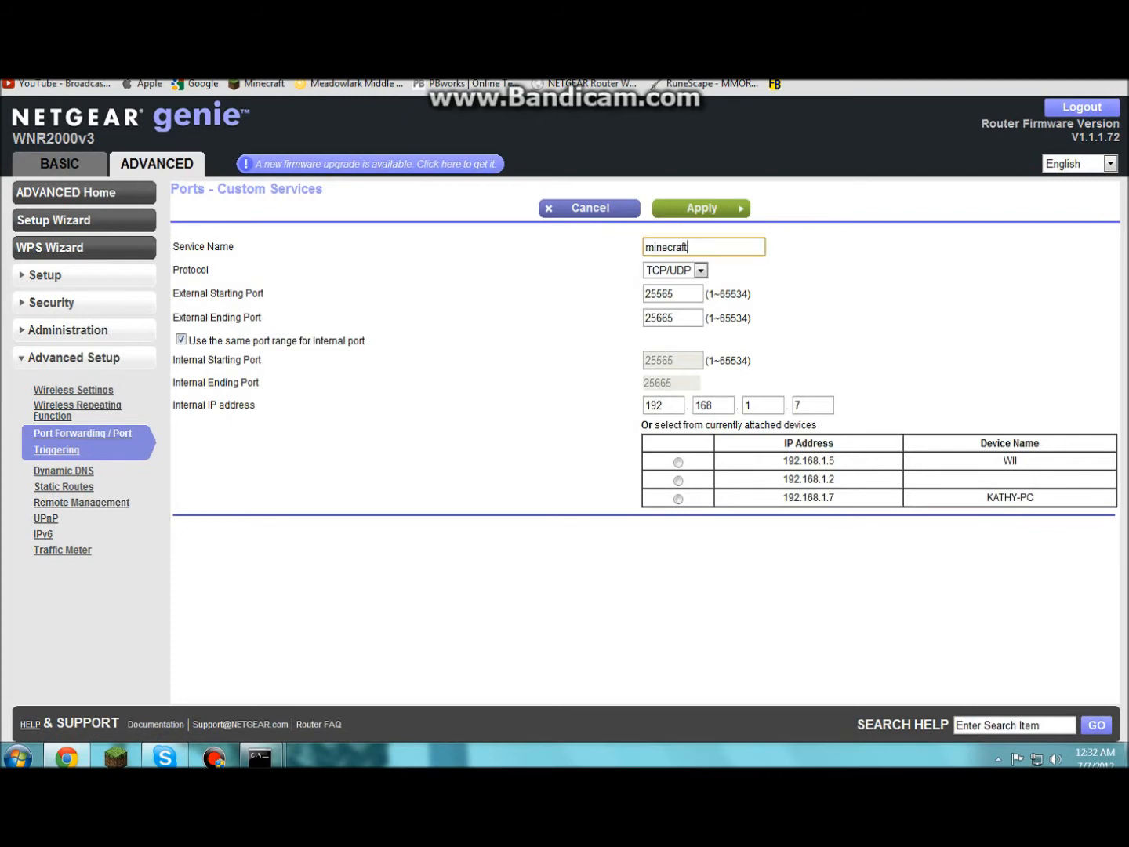
{"action": "key", "text": "BackSpace"}
{"action": "key", "text": "BackSpace"}
{"action": "key", "text": "BackSpace"}
{"action": "key", "text": "BackSpace"}
{"action": "key", "text": "BackSpace"}
{"action": "key", "text": "BackSpace"}
{"action": "key", "text": "BackSpace"}
{"action": "key", "text": "BackSpace"}
{"action": "key", "text": "BackSpace"}
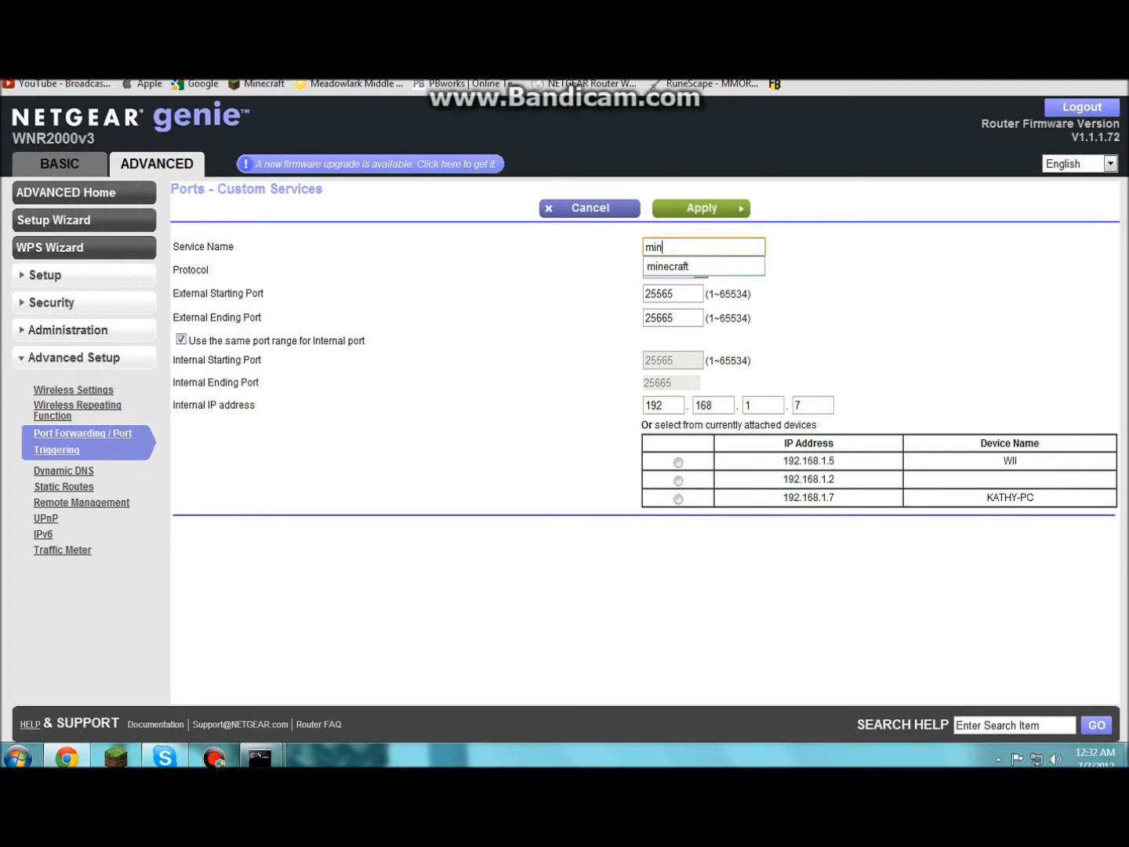
{"action": "type", "text": "minecraft server"}
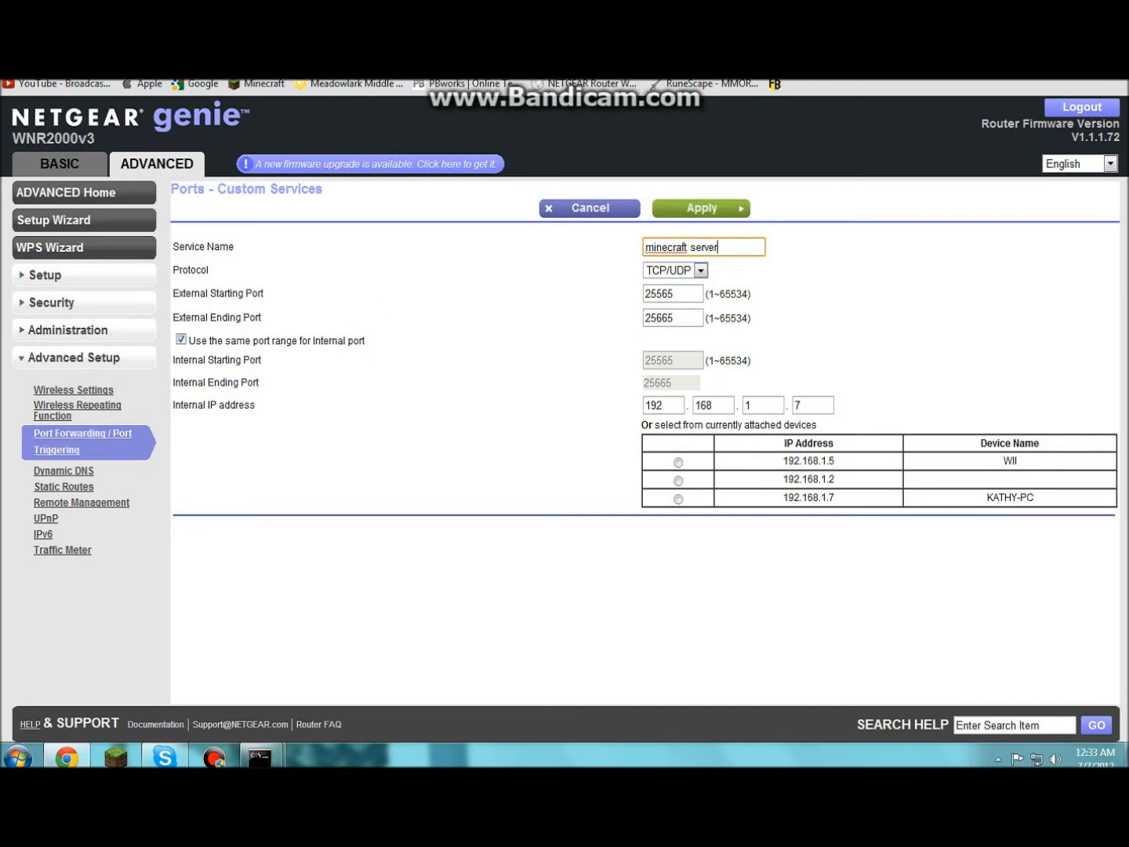
{"action": "left_click", "coordinate": [687, 294]}
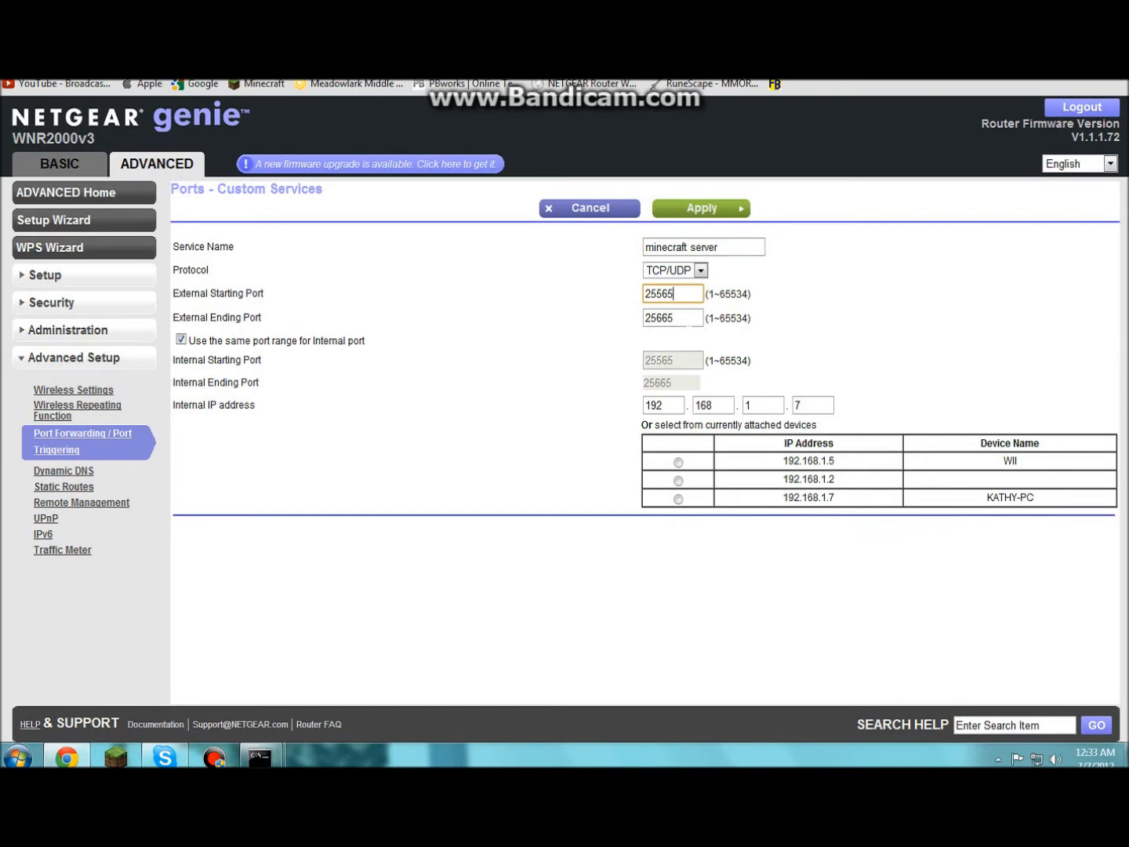
{"action": "key", "text": "Tab"}
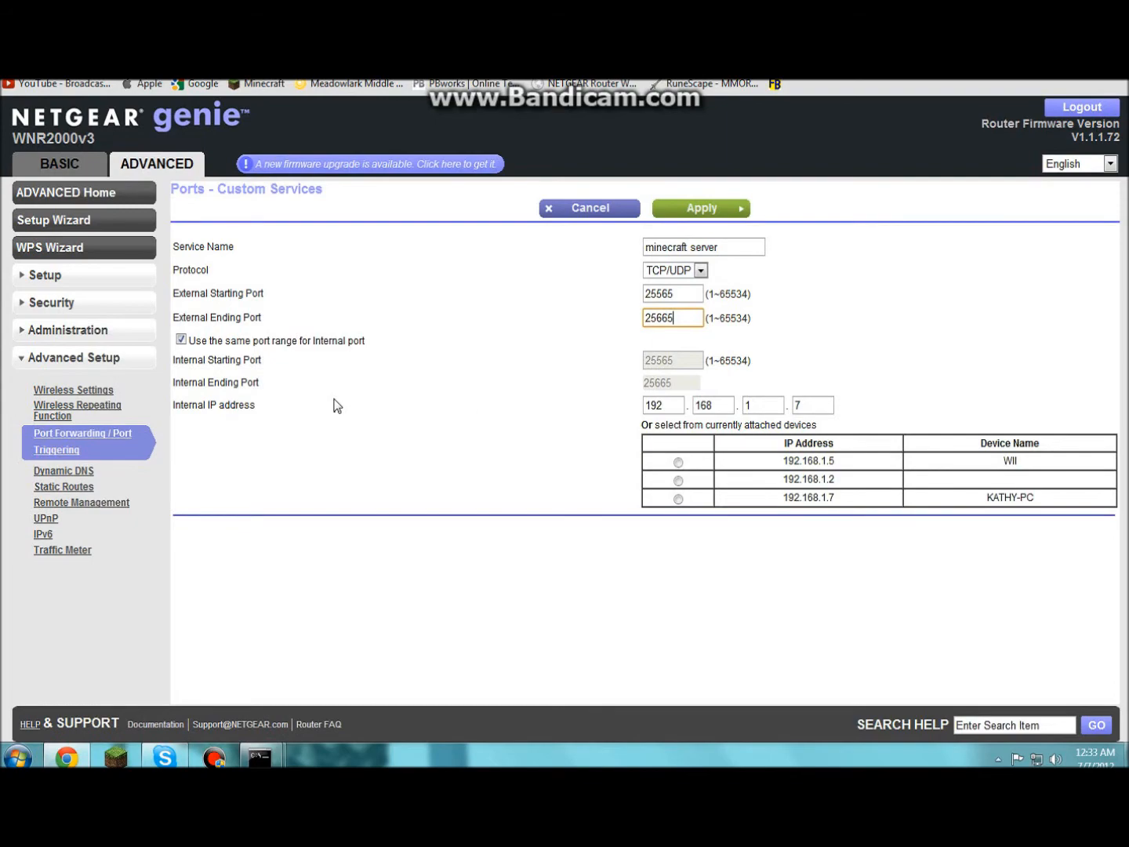
{"action": "key", "text": "Tab"}
{"action": "key", "text": "Tab"}
{"action": "key", "text": "Tab"}
{"action": "left_click", "coordinate": [1047, 79]}
{"action": "mouse_move", "coordinate": [272, 763]}
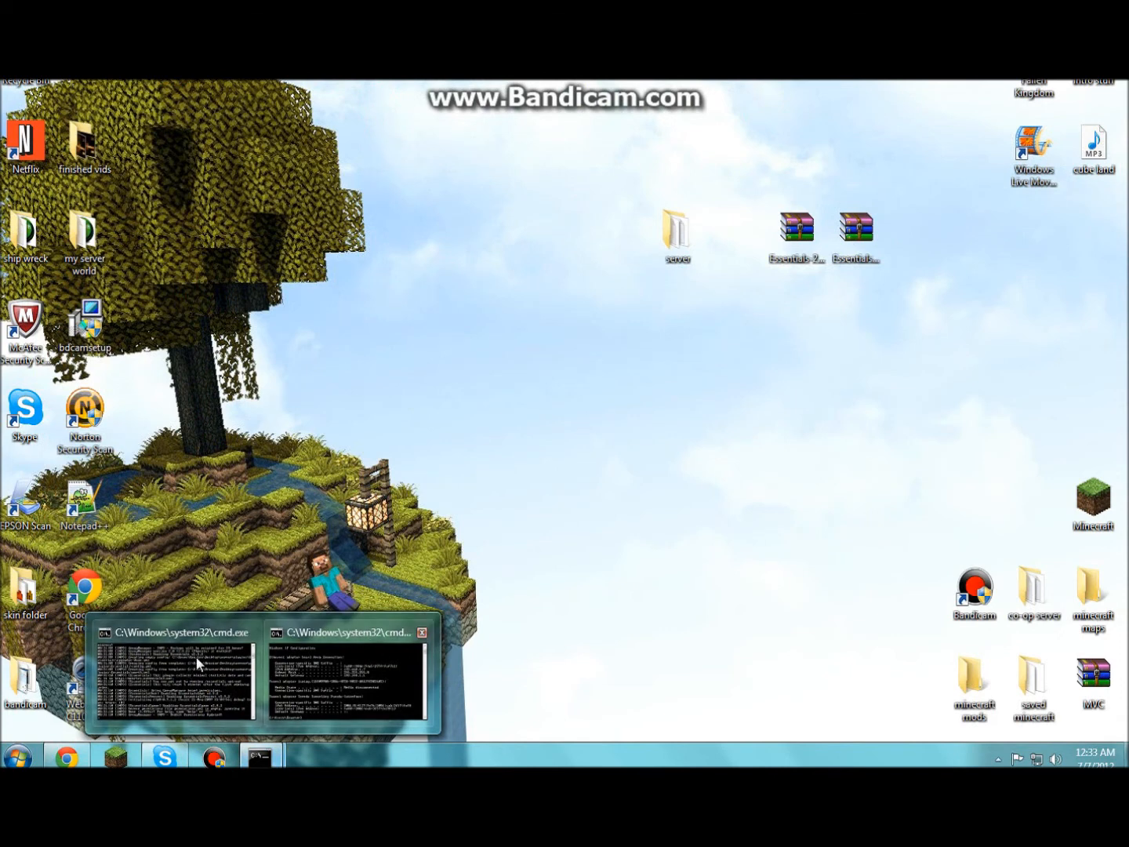
- Check ipconfig's IPv4 address 192.168.1.7, then return to the router's edit form in Chrome
{"action": "left_click", "coordinate": [324, 665]}
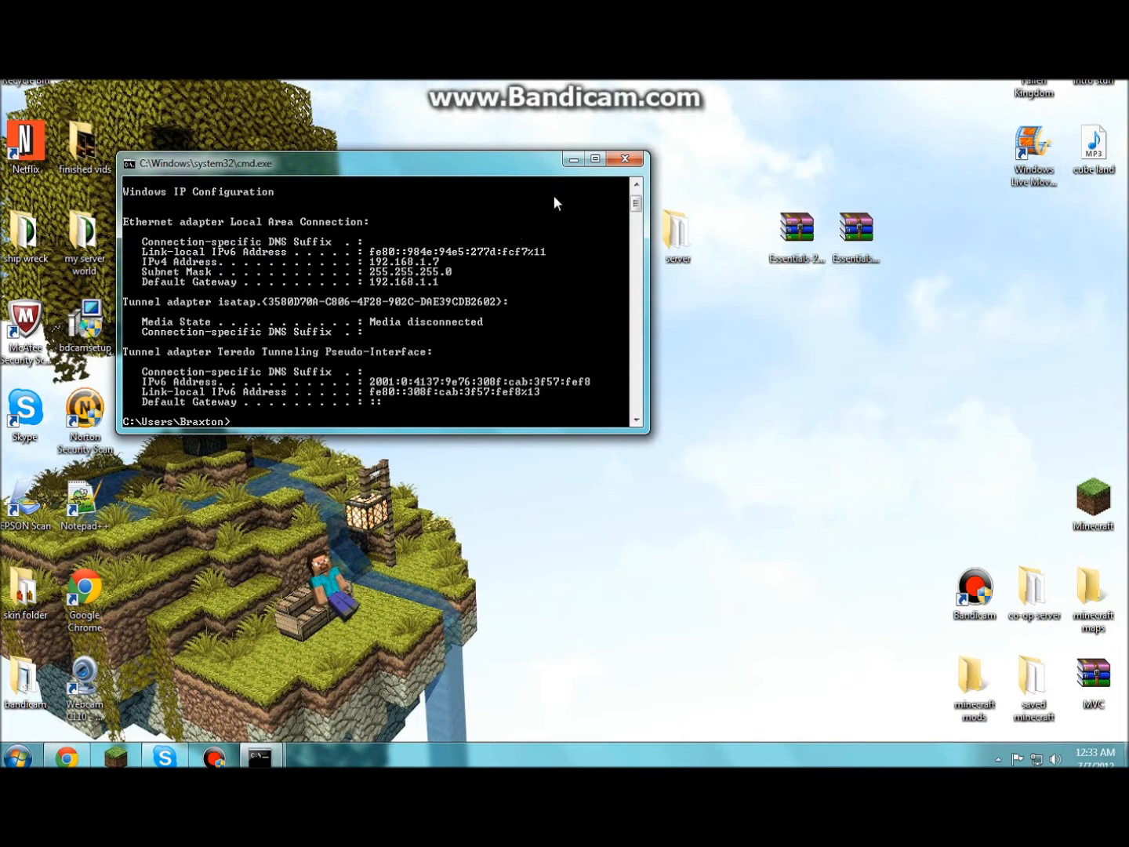
{"action": "left_click", "coordinate": [575, 160]}
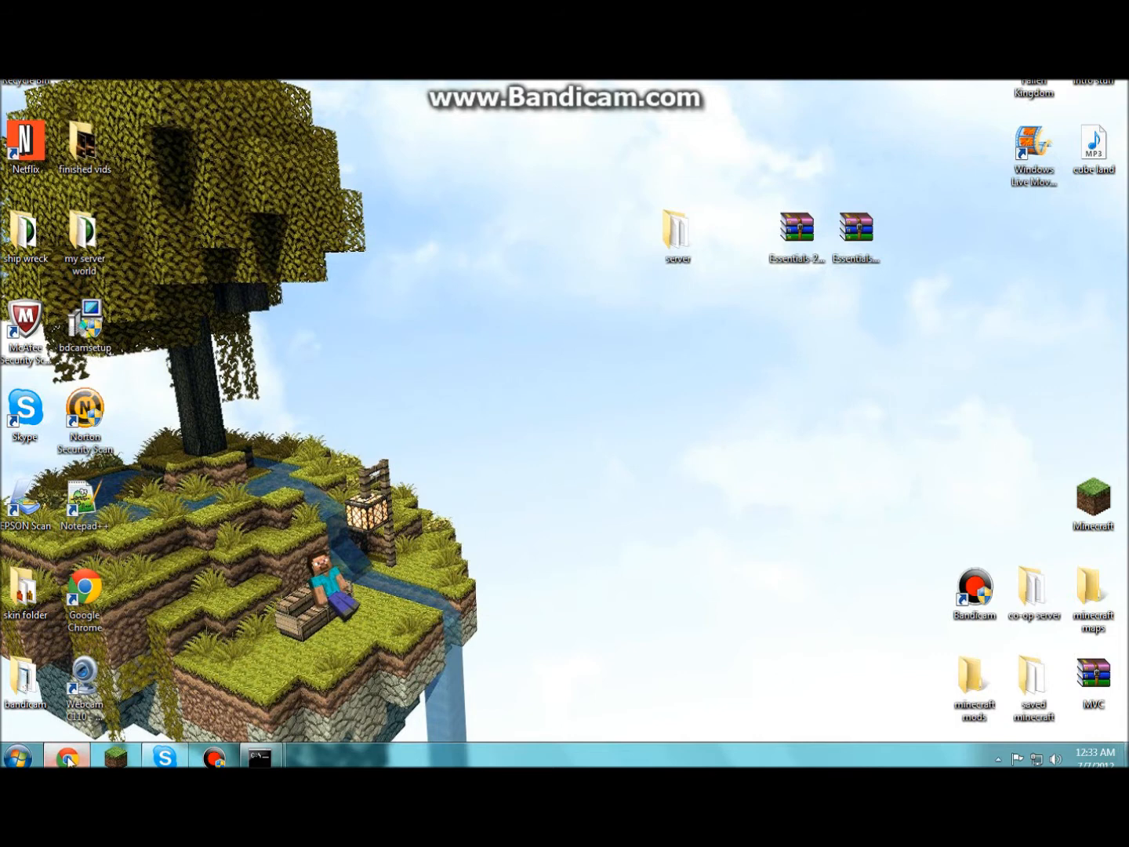
{"action": "left_click", "coordinate": [67, 757]}
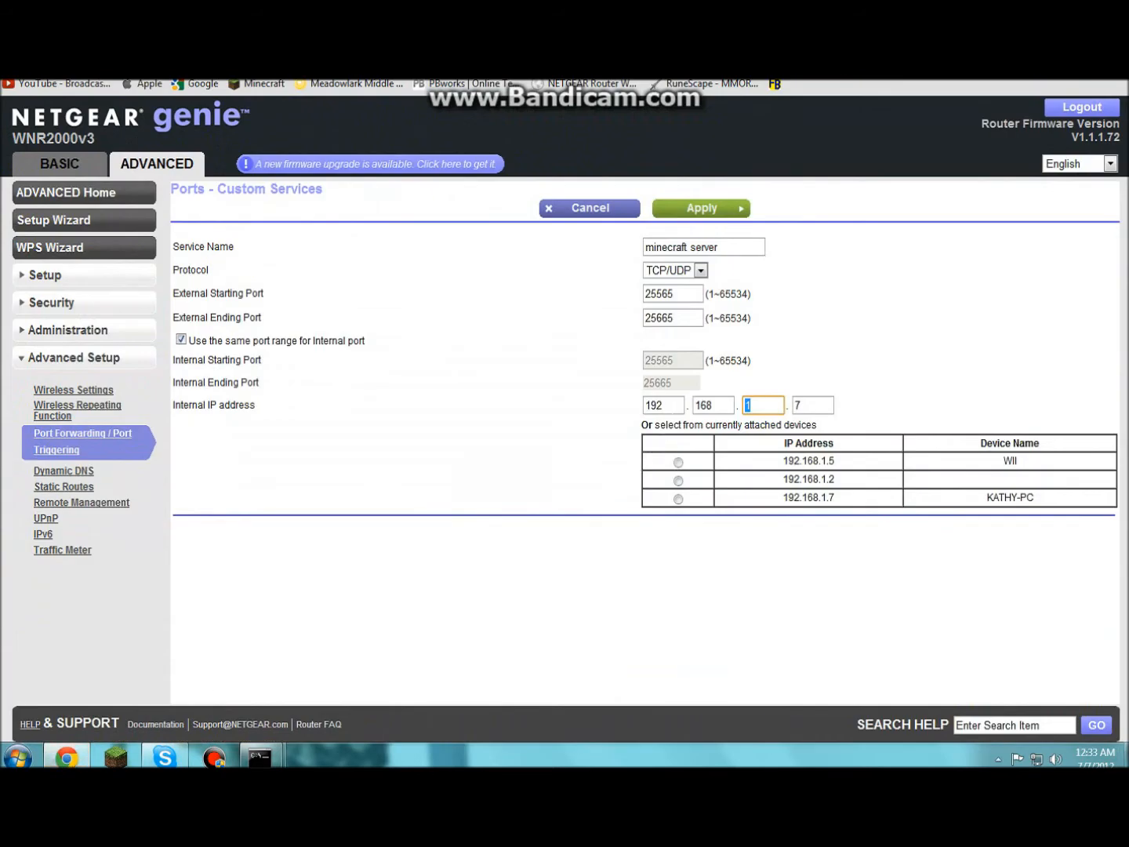
- Apply the minecraft server rule, log out of the router, and relaunch Chrome on Google
{"action": "left_click", "coordinate": [823, 406]}
{"action": "left_click", "coordinate": [696, 209]}
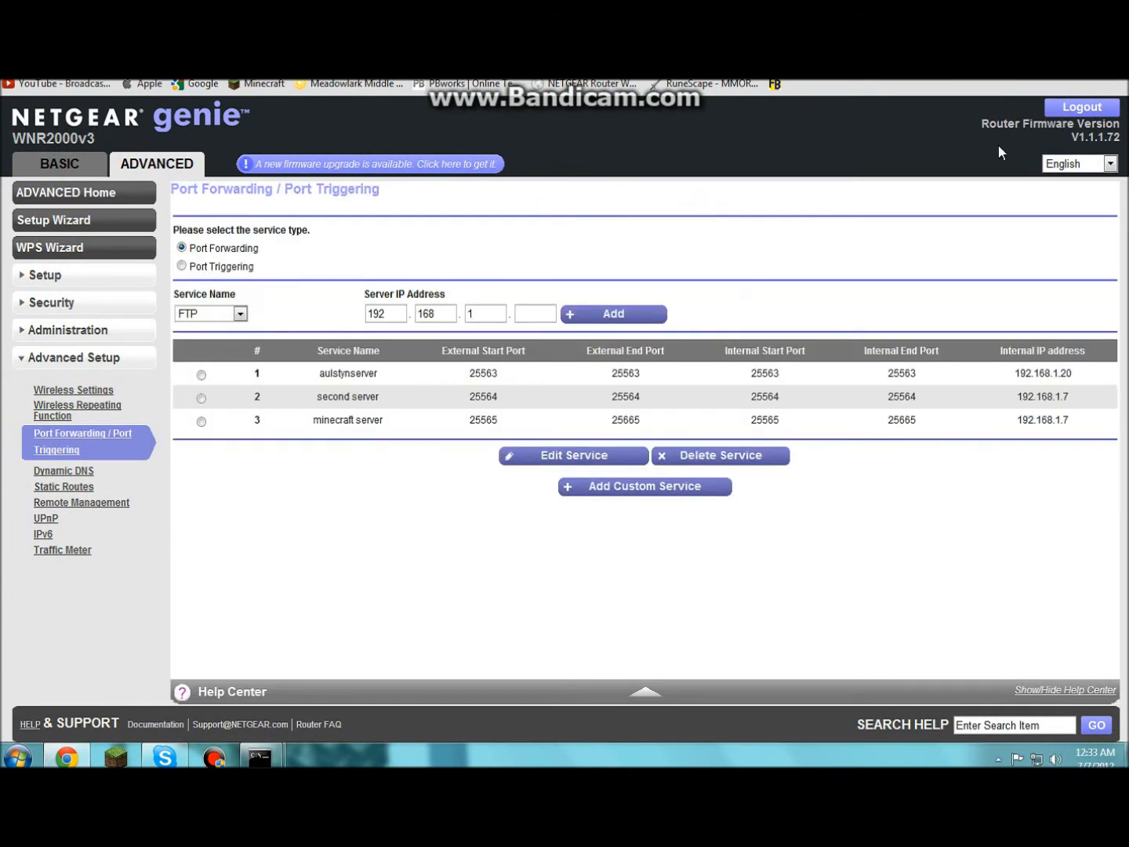
{"action": "left_click", "coordinate": [1103, 114]}
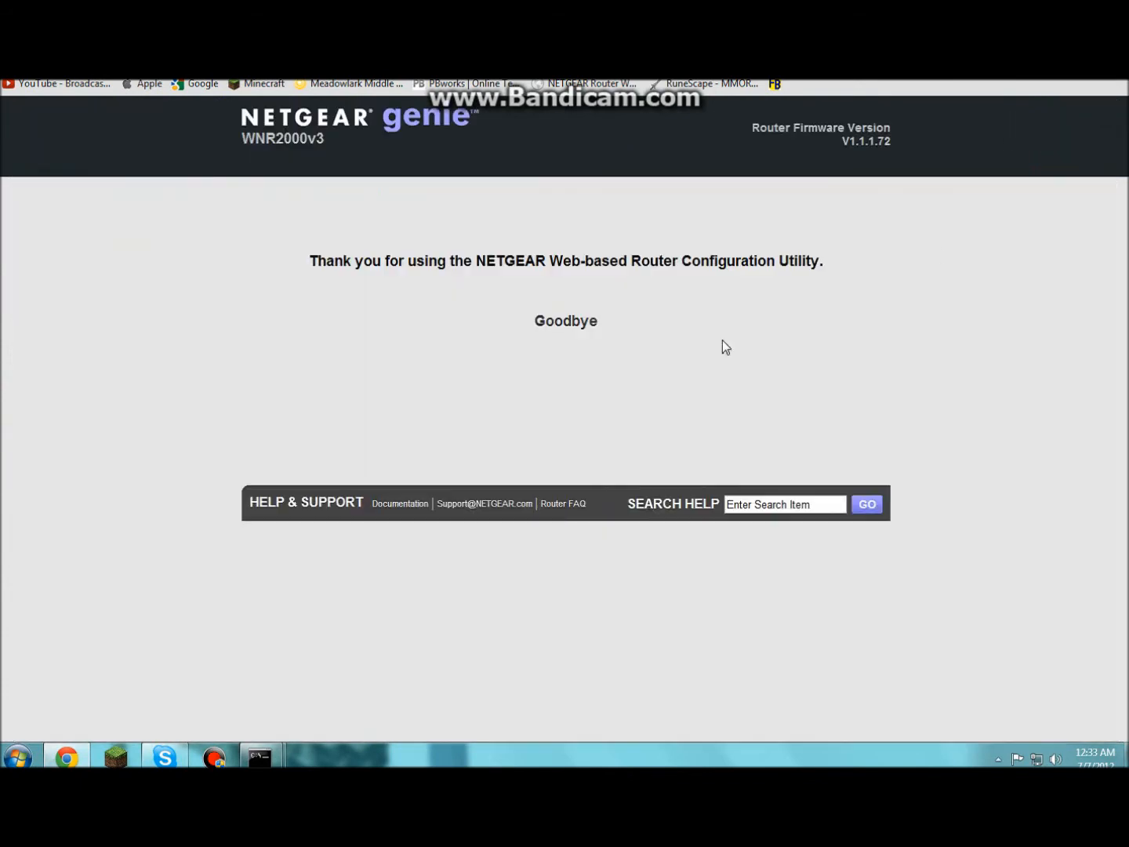
{"action": "left_click", "coordinate": [1110, 40]}
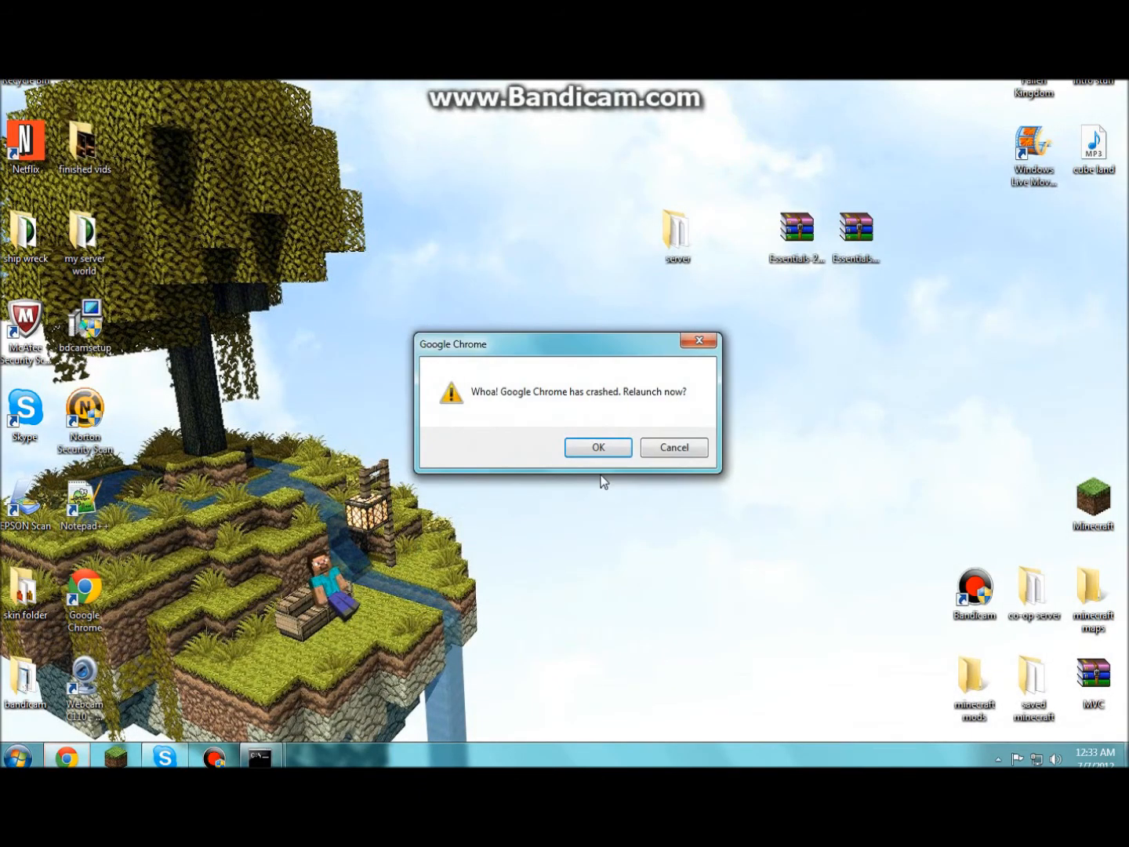
{"action": "left_click", "coordinate": [667, 446]}
{"action": "left_click", "coordinate": [66, 757]}
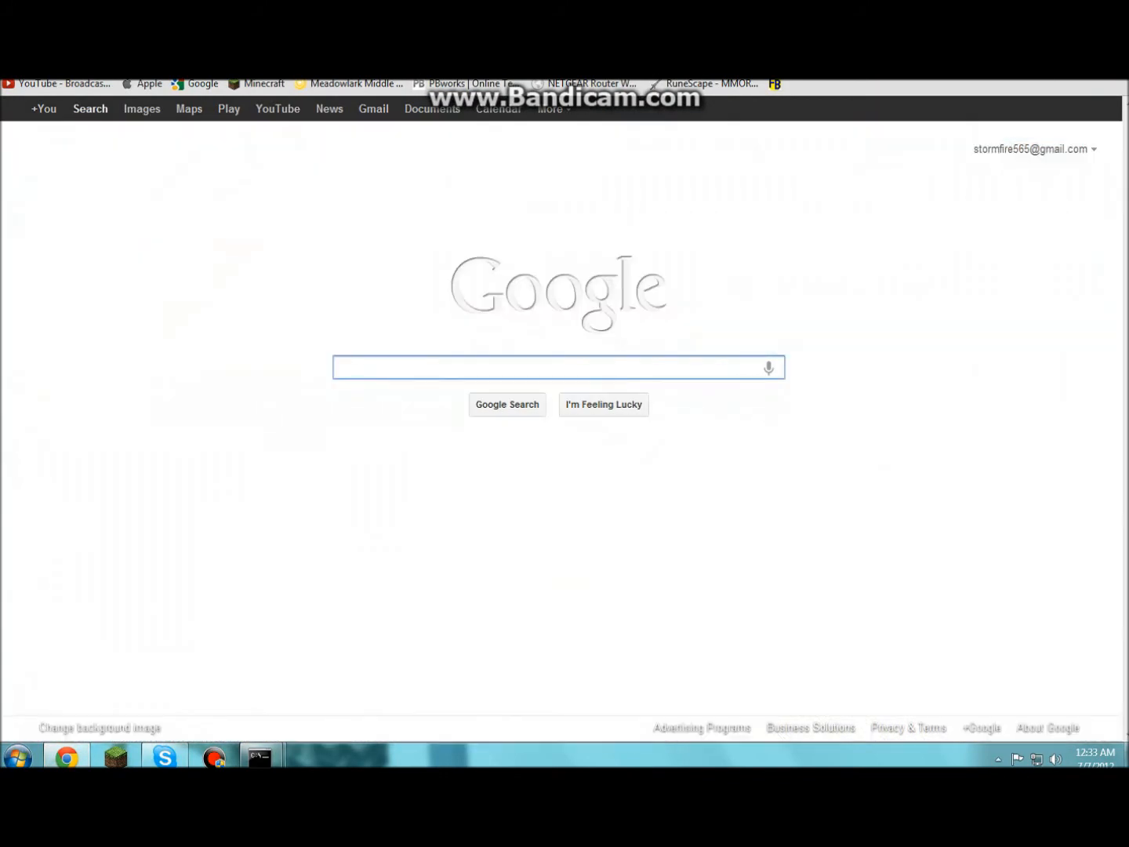
- Search ipchicken, copy the public IP address shown on IP Chicken, then minimize Chrome
{"action": "type", "text": "ipch"}
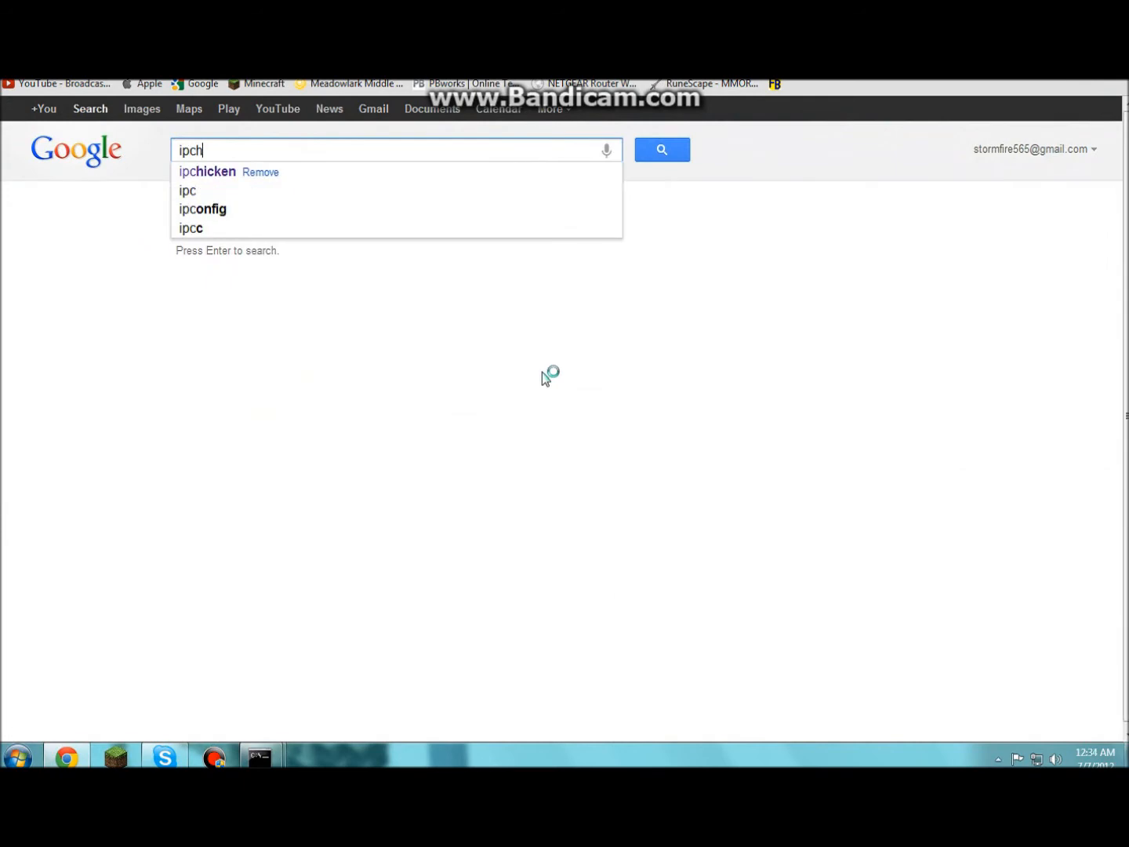
{"action": "type", "text": "icken"}
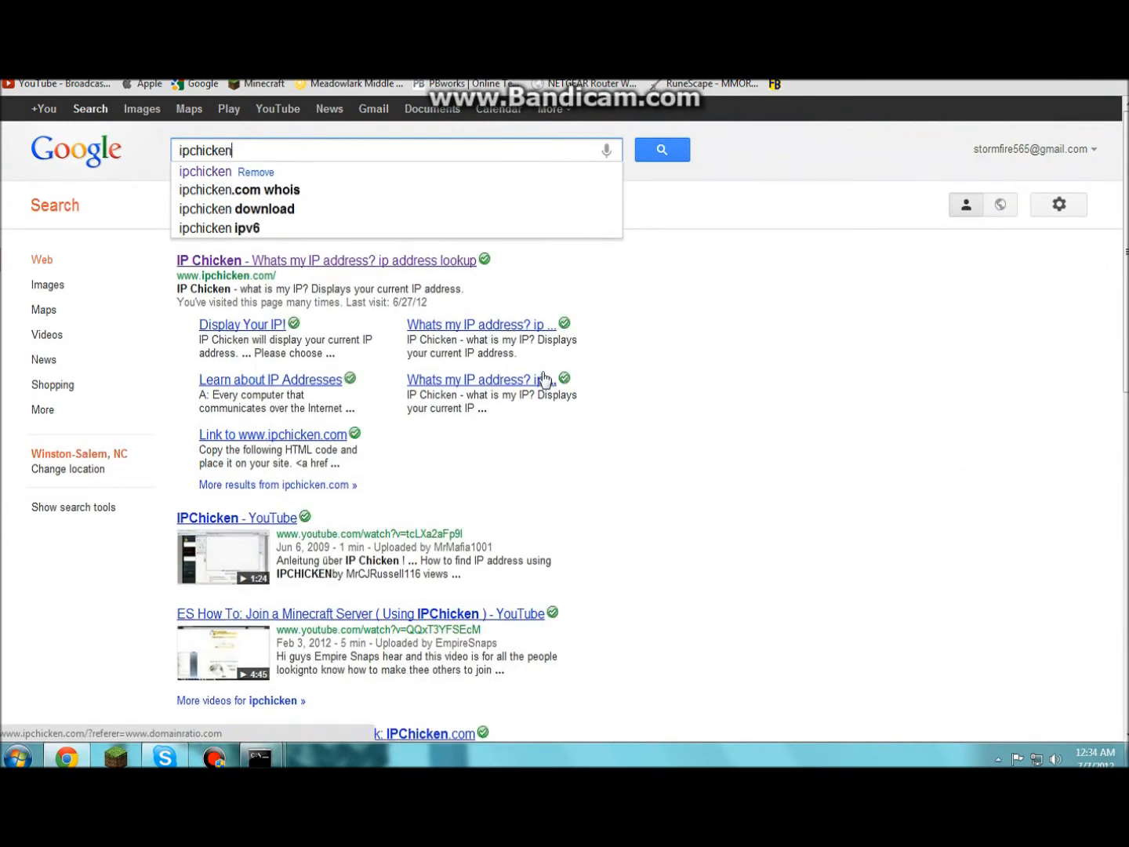
{"action": "left_click", "coordinate": [372, 265]}
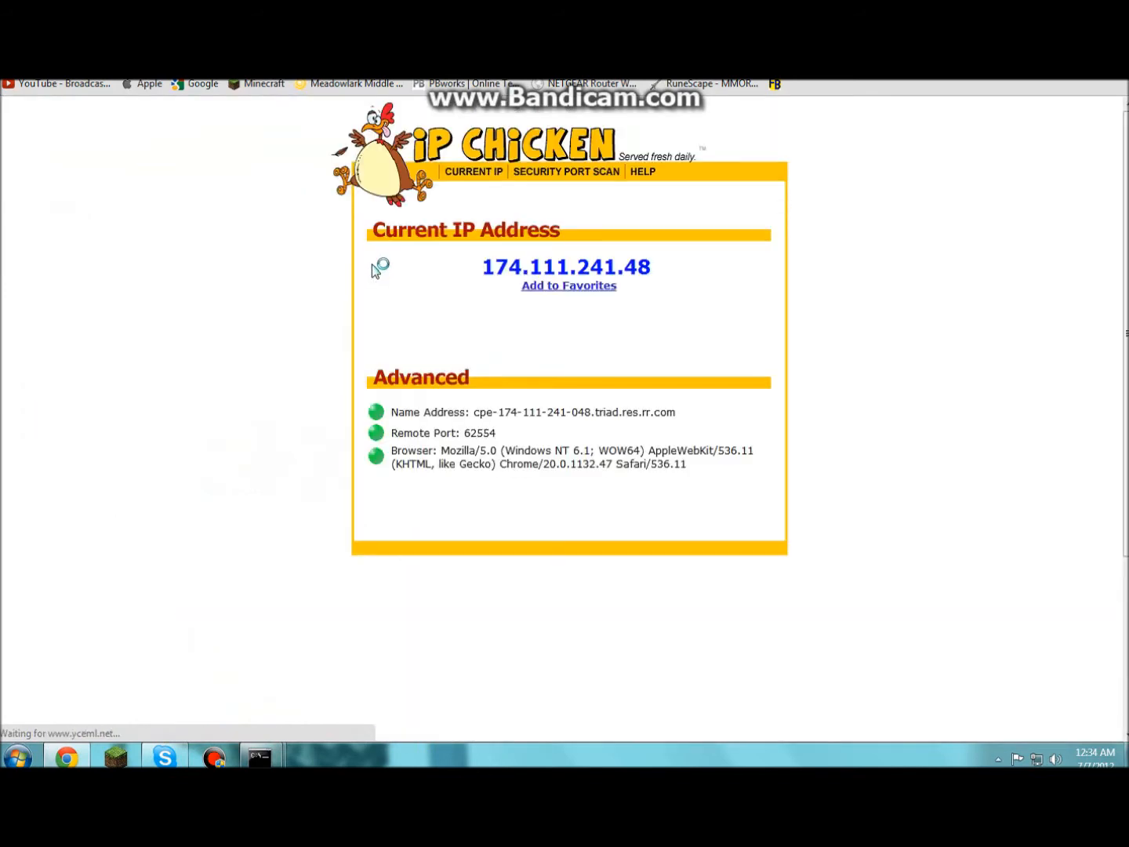
{"action": "left_click_drag", "start_coordinate": [474, 267], "coordinate": [709, 270]}
{"action": "right_click", "coordinate": [568, 265]}
{"action": "left_click", "coordinate": [578, 277]}
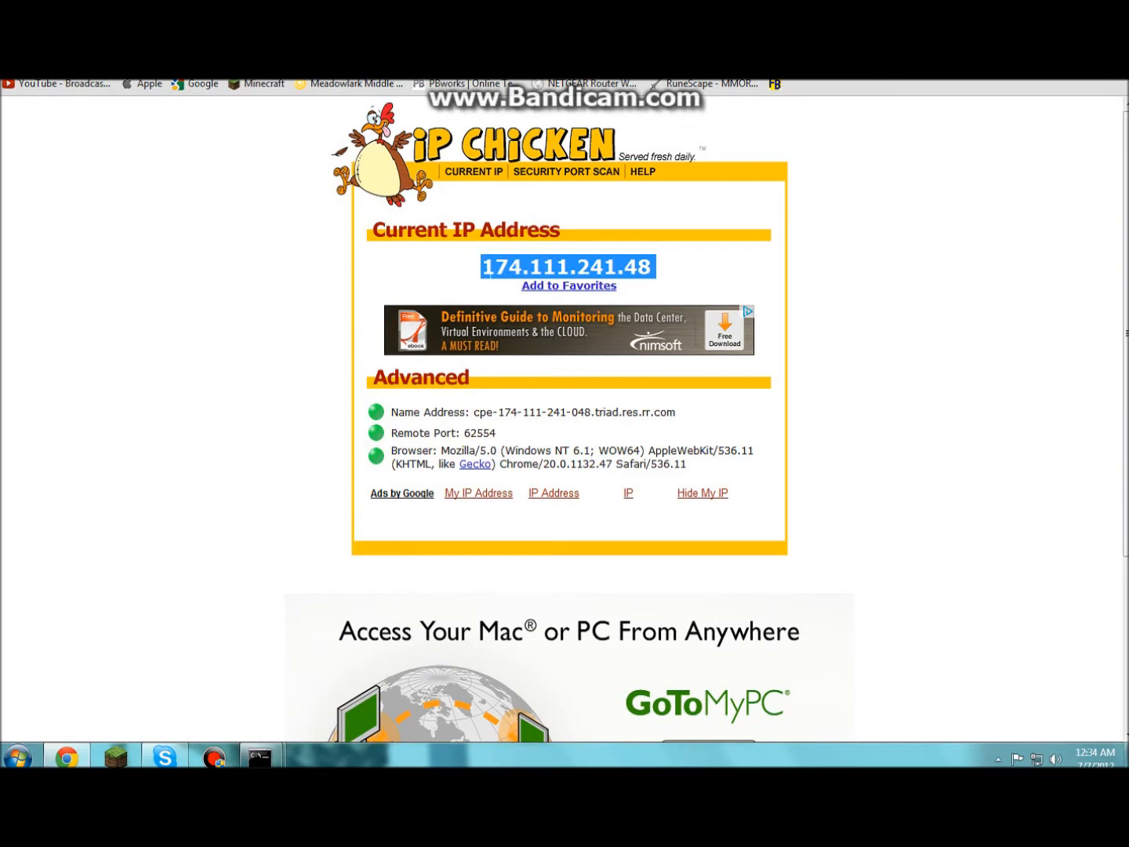
{"action": "left_click", "coordinate": [660, 279]}
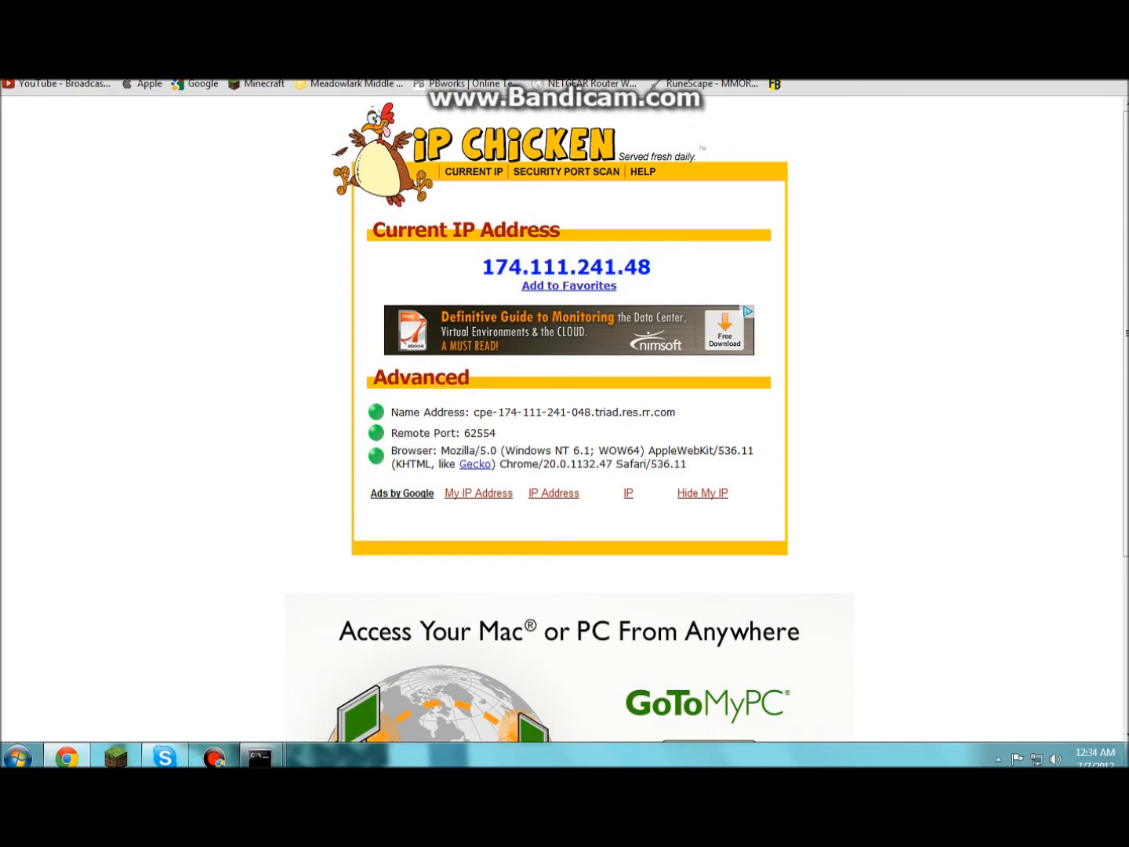
{"action": "left_click", "coordinate": [1051, 39]}
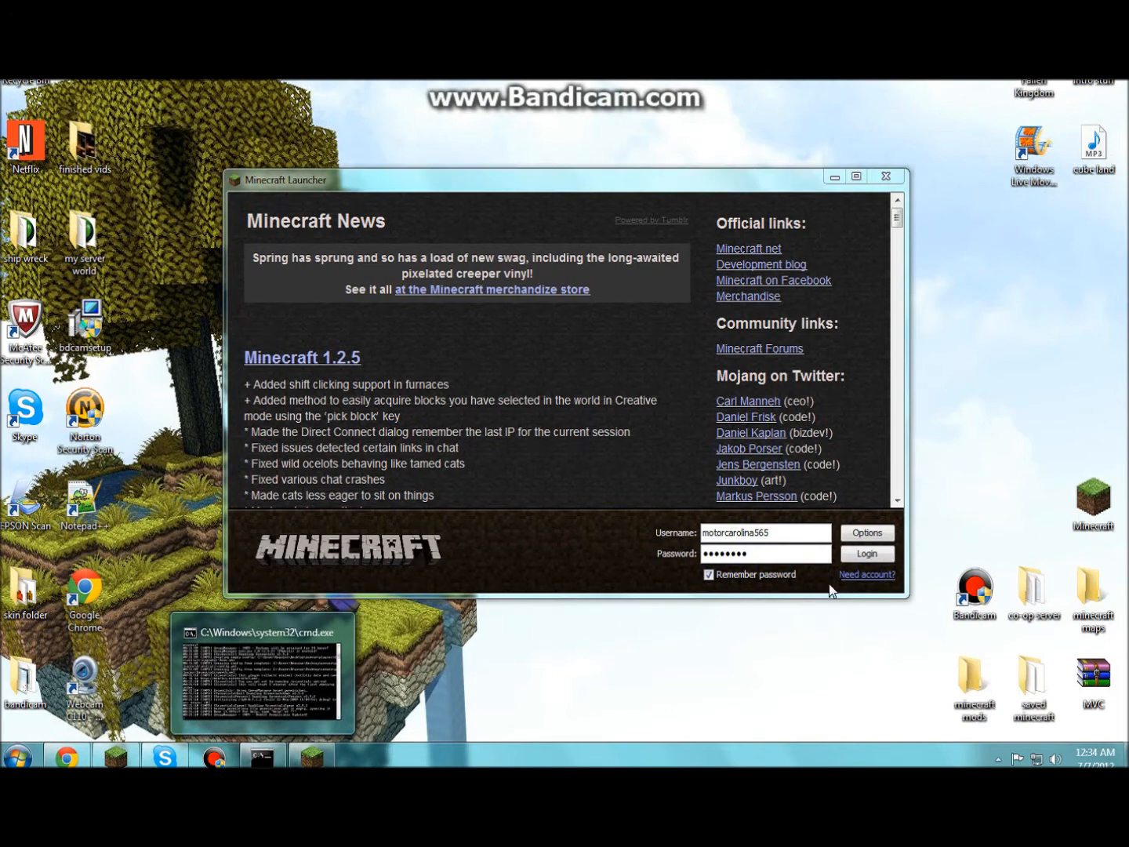
- Log in to Minecraft and open the refreshed Multiplayer server list
{"action": "left_click", "coordinate": [863, 553]}
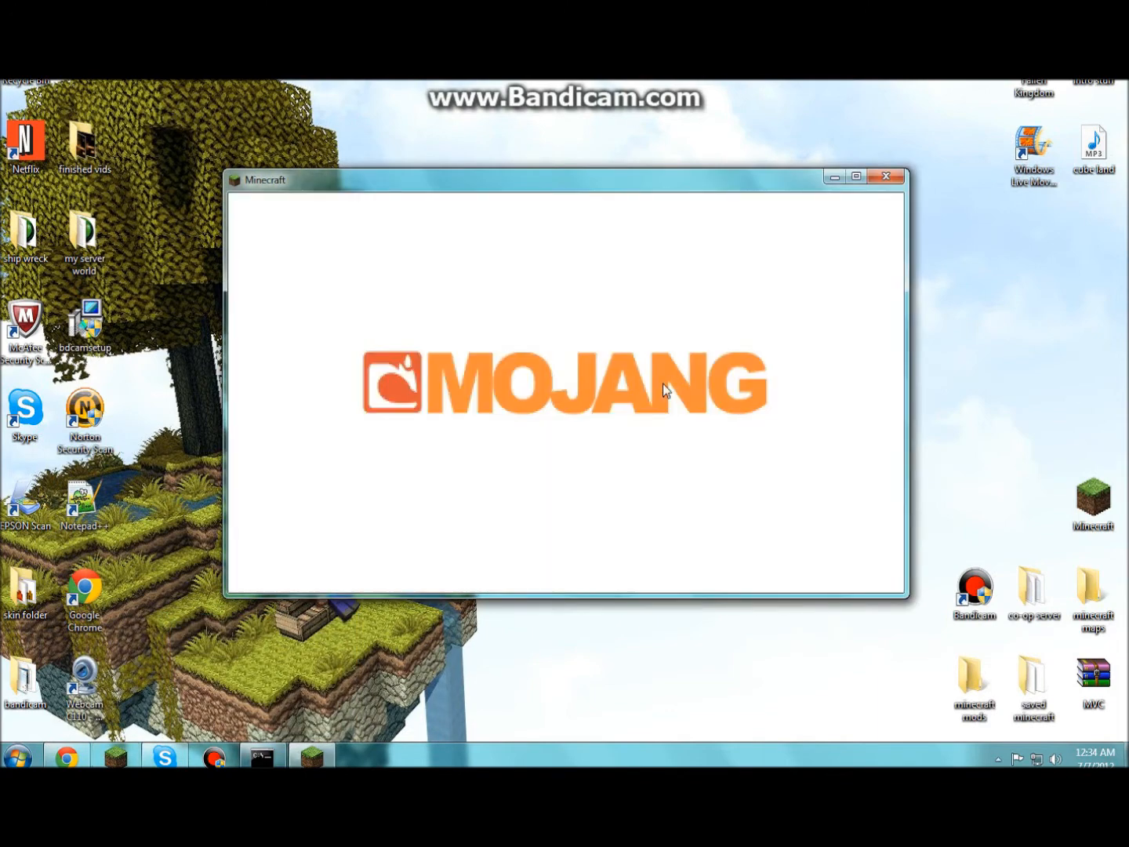
{"action": "left_click", "coordinate": [616, 426]}
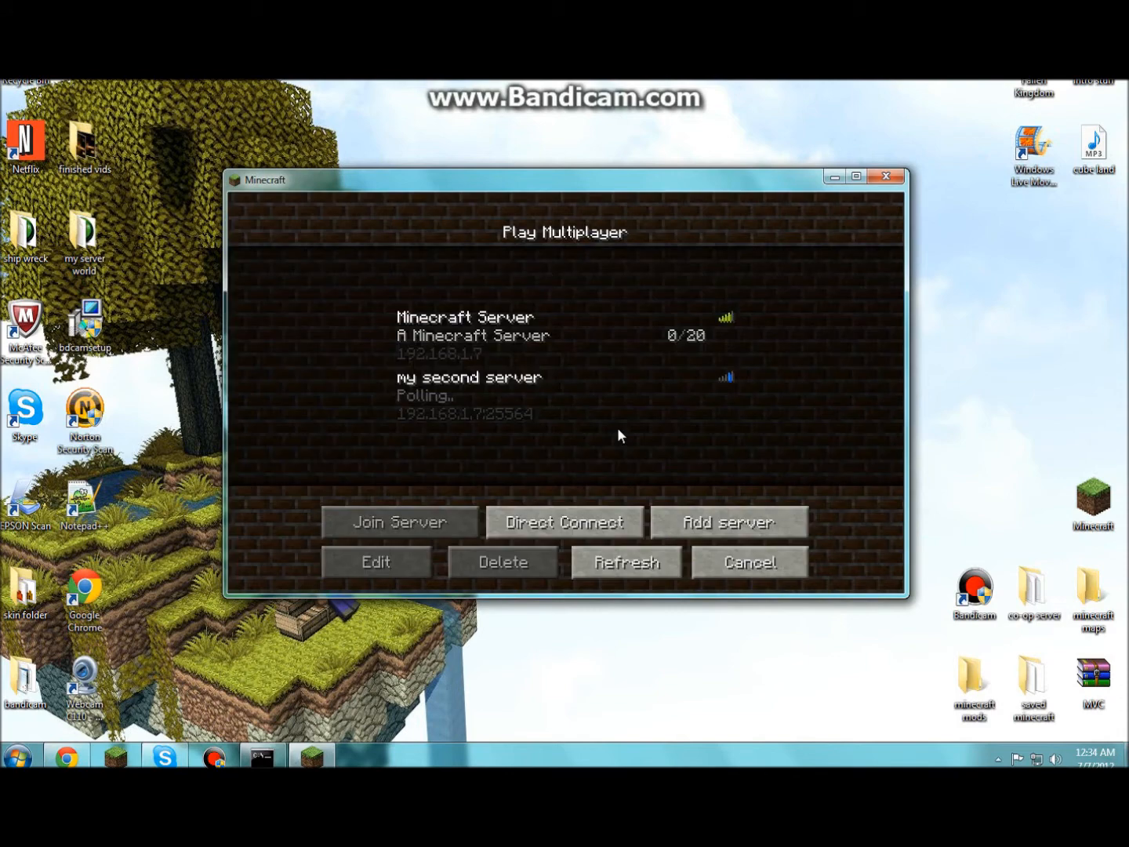
{"action": "left_click", "coordinate": [623, 564]}
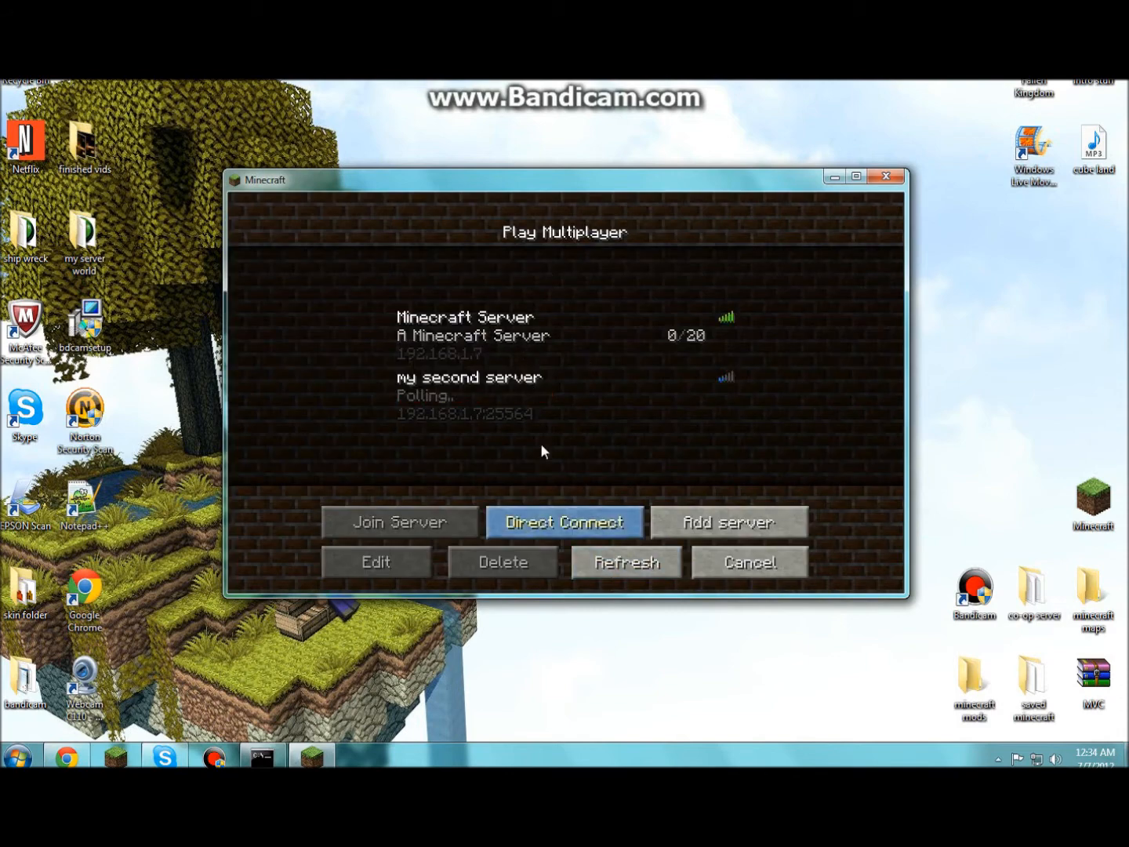
- Rename the first server 'my server' with address 192.168.1.7:25565 and join it
{"action": "left_click", "coordinate": [445, 340]}
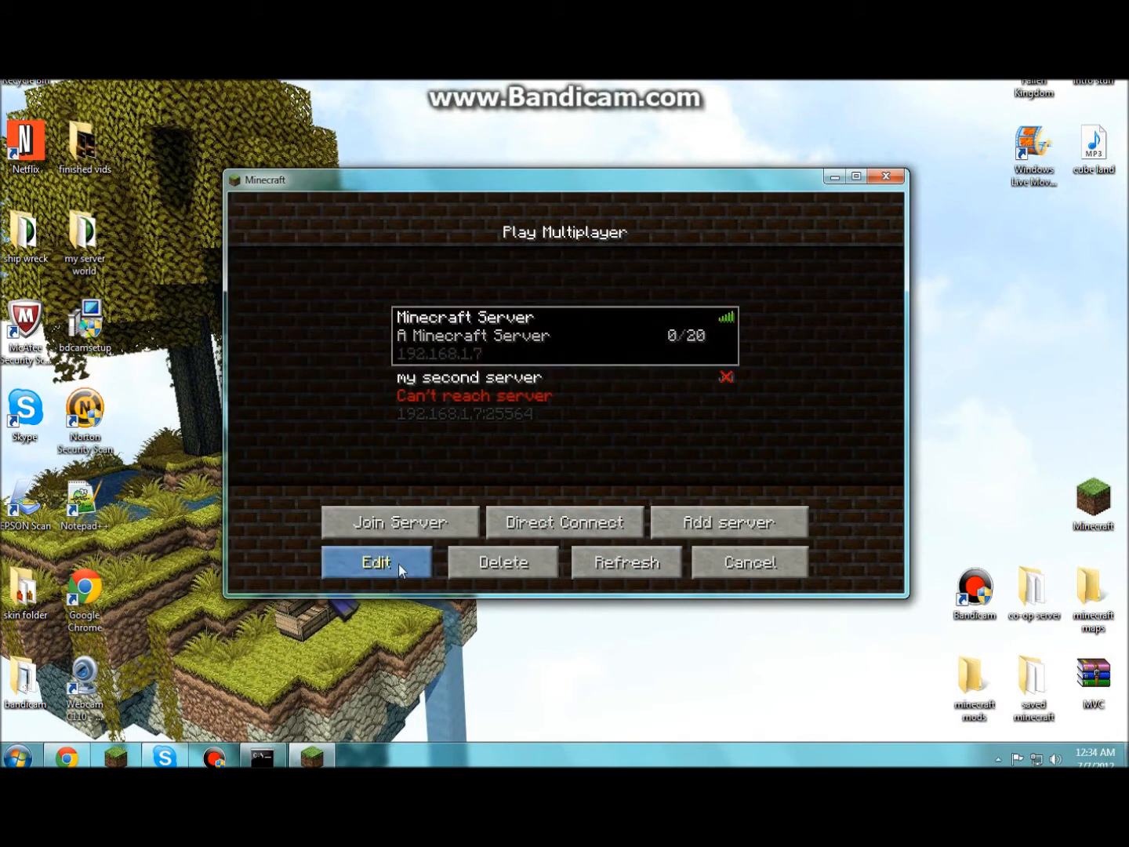
{"action": "left_click", "coordinate": [397, 564]}
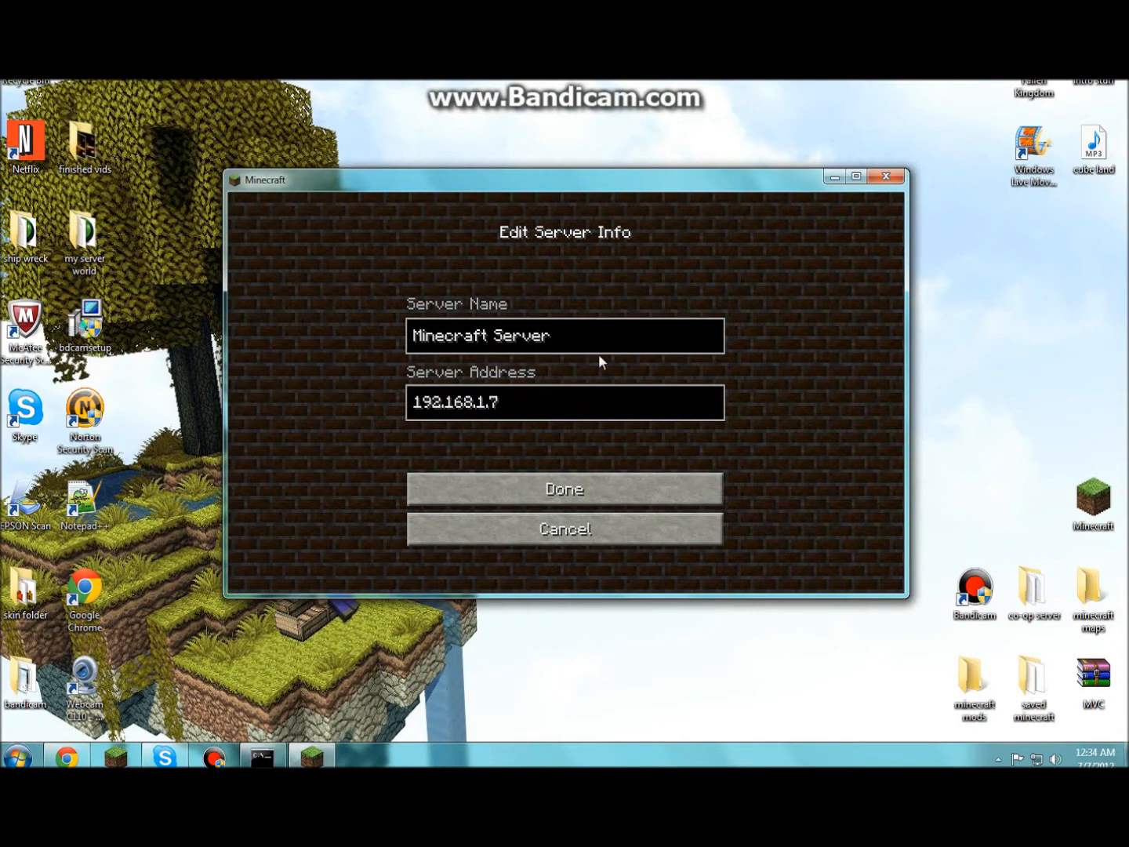
{"action": "key", "text": "BackSpace"}
{"action": "key", "text": "BackSpace"}
{"action": "key", "text": "BackSpace"}
{"action": "key", "text": "BackSpace"}
{"action": "key", "text": "BackSpace"}
{"action": "key", "text": "BackSpace"}
{"action": "key", "text": "BackSpace"}
{"action": "key", "text": "BackSpace"}
{"action": "key", "text": "BackSpace"}
{"action": "key", "text": "BackSpace"}
{"action": "key", "text": "BackSpace"}
{"action": "key", "text": "BackSpace"}
{"action": "key", "text": "BackSpace"}
{"action": "key", "text": "BackSpace"}
{"action": "key", "text": "BackSpace"}
{"action": "key", "text": "BackSpace"}
{"action": "type", "text": "my server"}
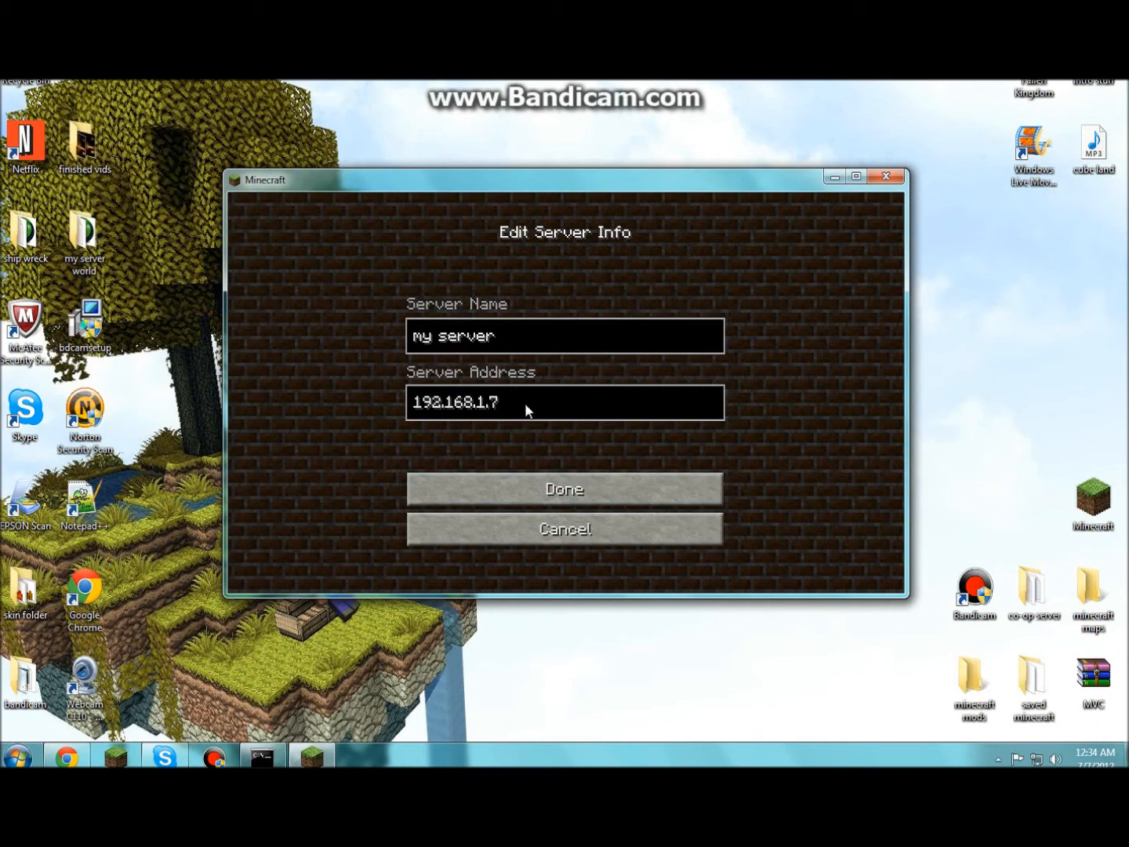
{"action": "type", "text": ":25565"}
{"action": "left_click", "coordinate": [554, 493]}
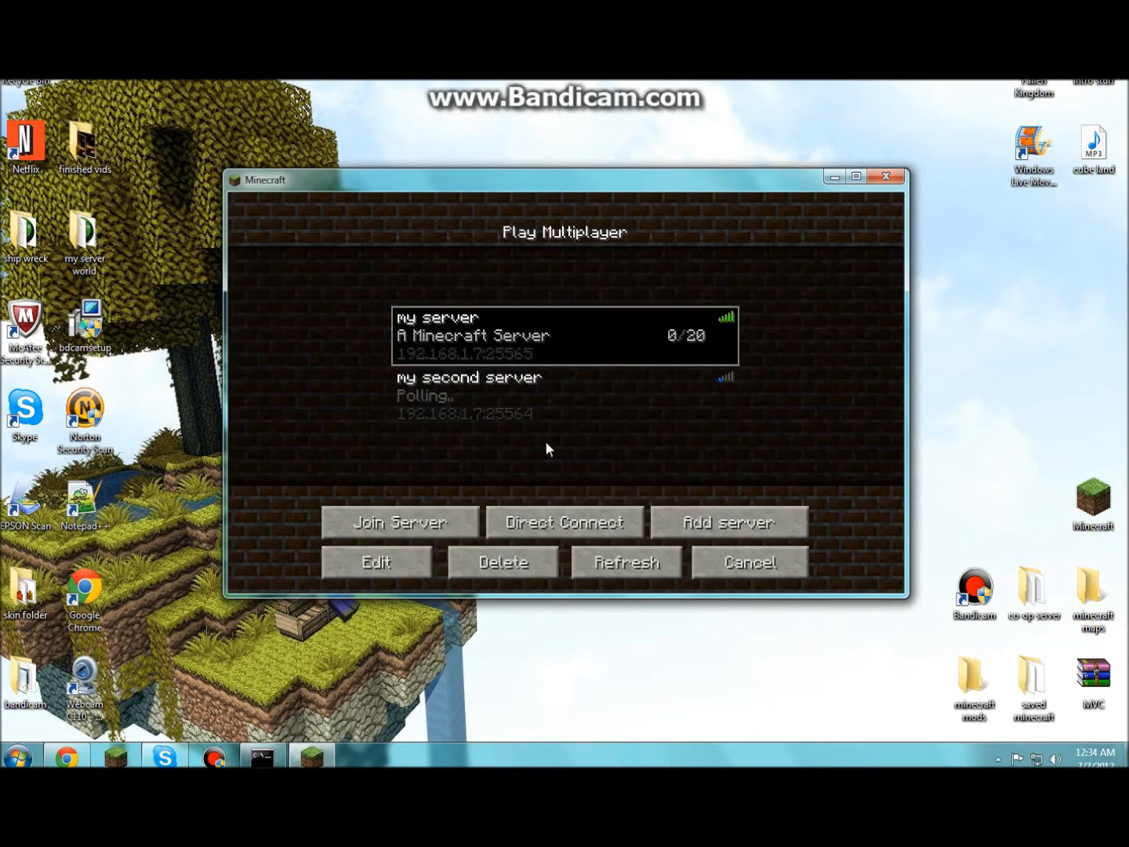
{"action": "double_click", "coordinate": [545, 349]}
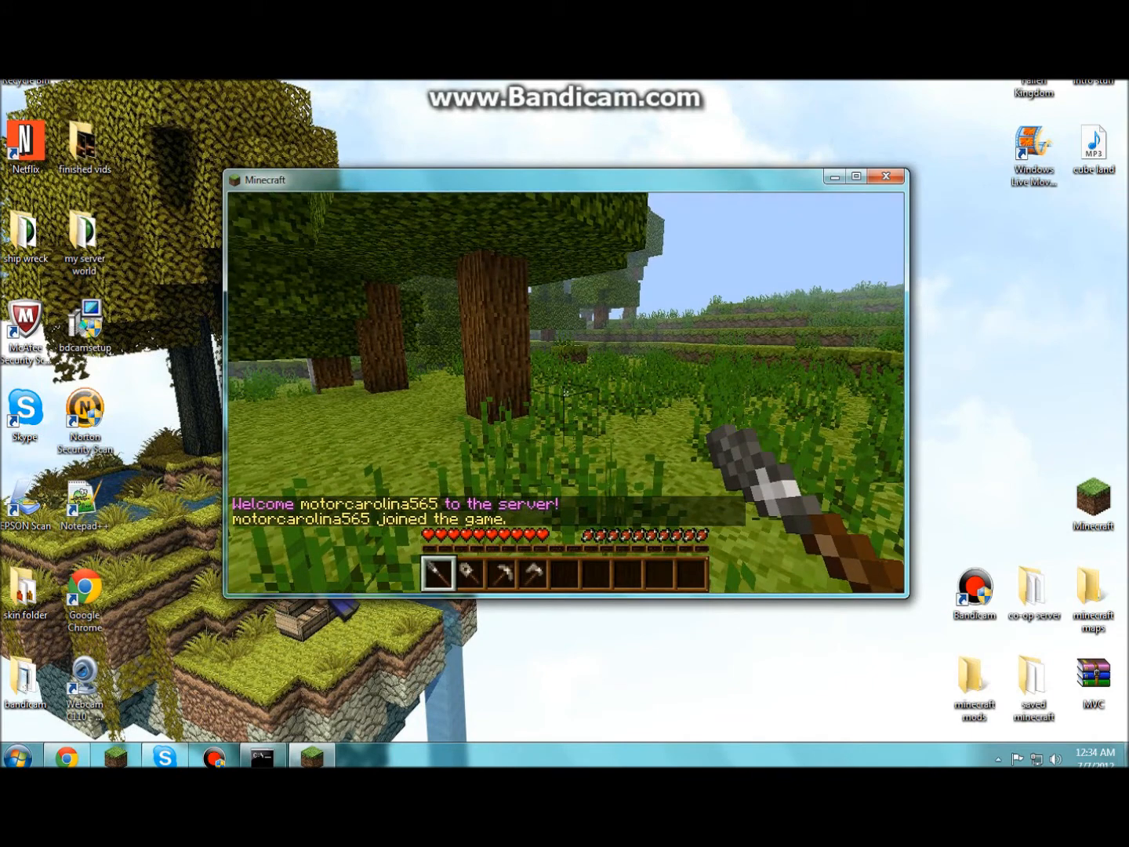
- Switch the Minecraft game to fullscreen with F11
{"action": "scroll", "coordinate": [566, 392], "scroll_direction": "down", "scroll_amount": 2}
{"action": "scroll", "coordinate": [566, 391], "scroll_direction": "down", "scroll_amount": 2}
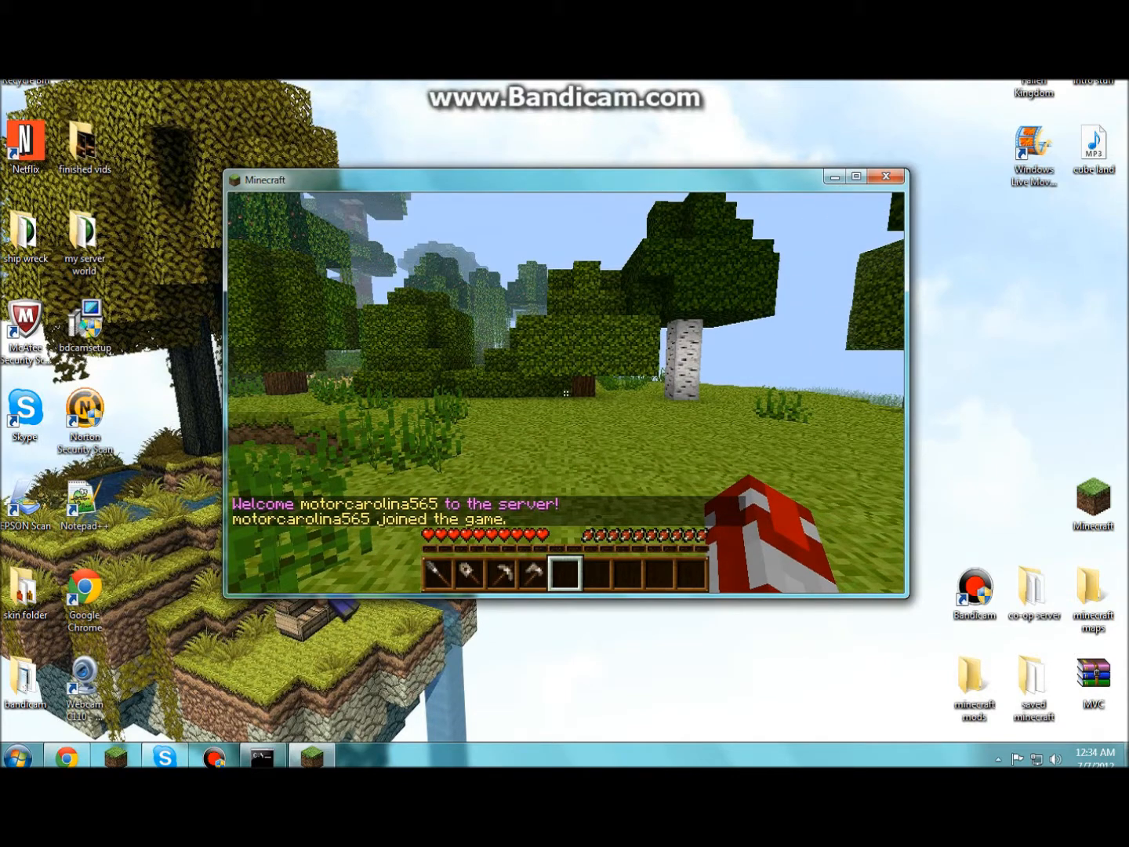
{"action": "key", "text": "F11"}
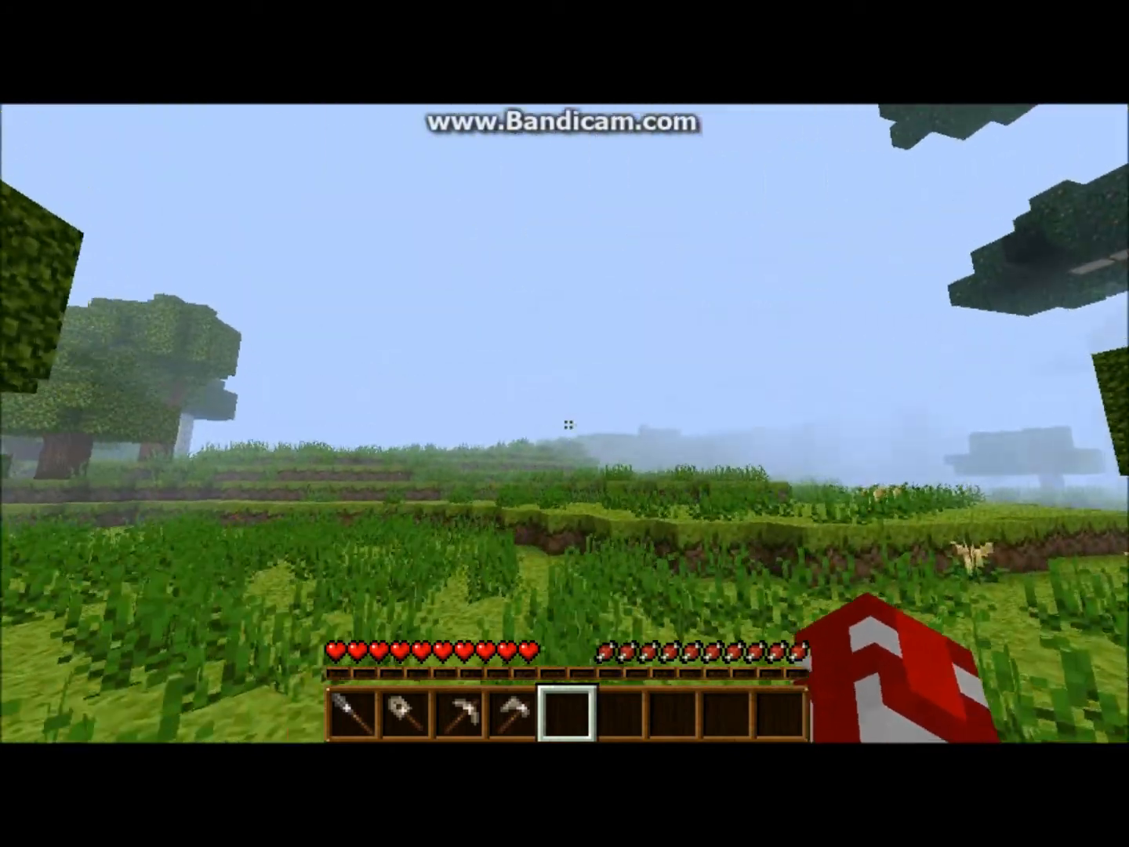
{"action": "scroll", "coordinate": [568, 424], "scroll_direction": "up", "scroll_amount": 4}
{"action": "scroll", "coordinate": [569, 424], "scroll_direction": "up", "scroll_amount": 5}
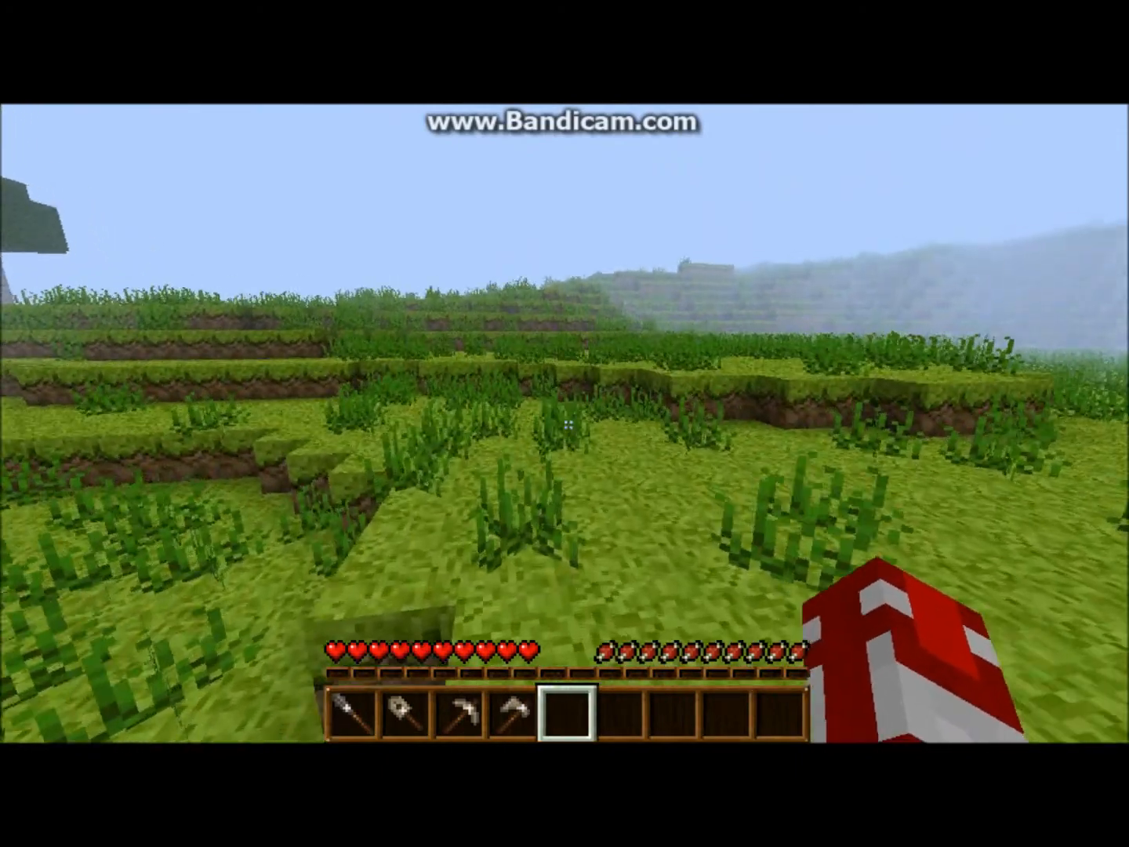
- Set Render Distance to Normal in Video Settings and resume the game
{"action": "key", "text": "Escape"}
{"action": "left_click", "coordinate": [486, 498]}
{"action": "left_click", "coordinate": [470, 491]}
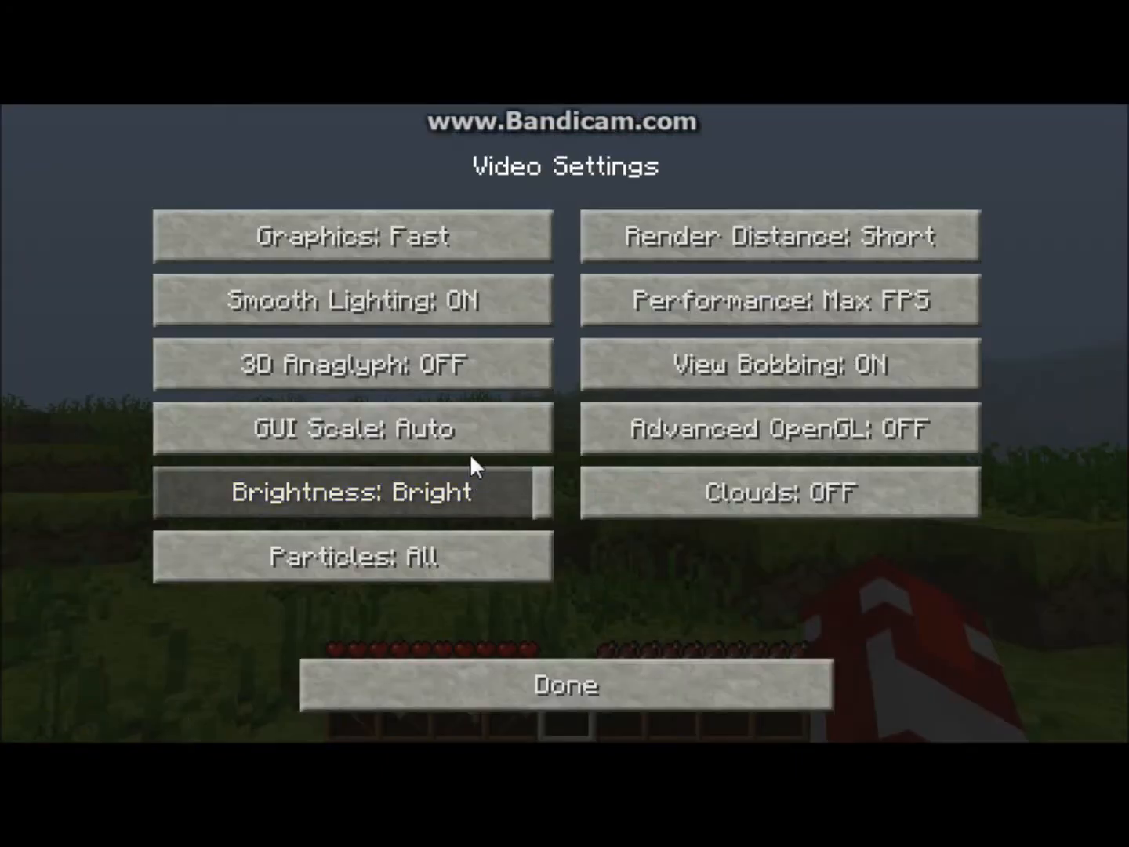
{"action": "left_click", "coordinate": [668, 231]}
{"action": "left_click", "coordinate": [668, 230]}
{"action": "left_click", "coordinate": [668, 231]}
{"action": "left_click", "coordinate": [707, 684]}
{"action": "left_click", "coordinate": [709, 611]}
{"action": "left_click", "coordinate": [692, 660]}
{"action": "left_click", "coordinate": [692, 659]}
{"action": "left_click", "coordinate": [693, 294]}
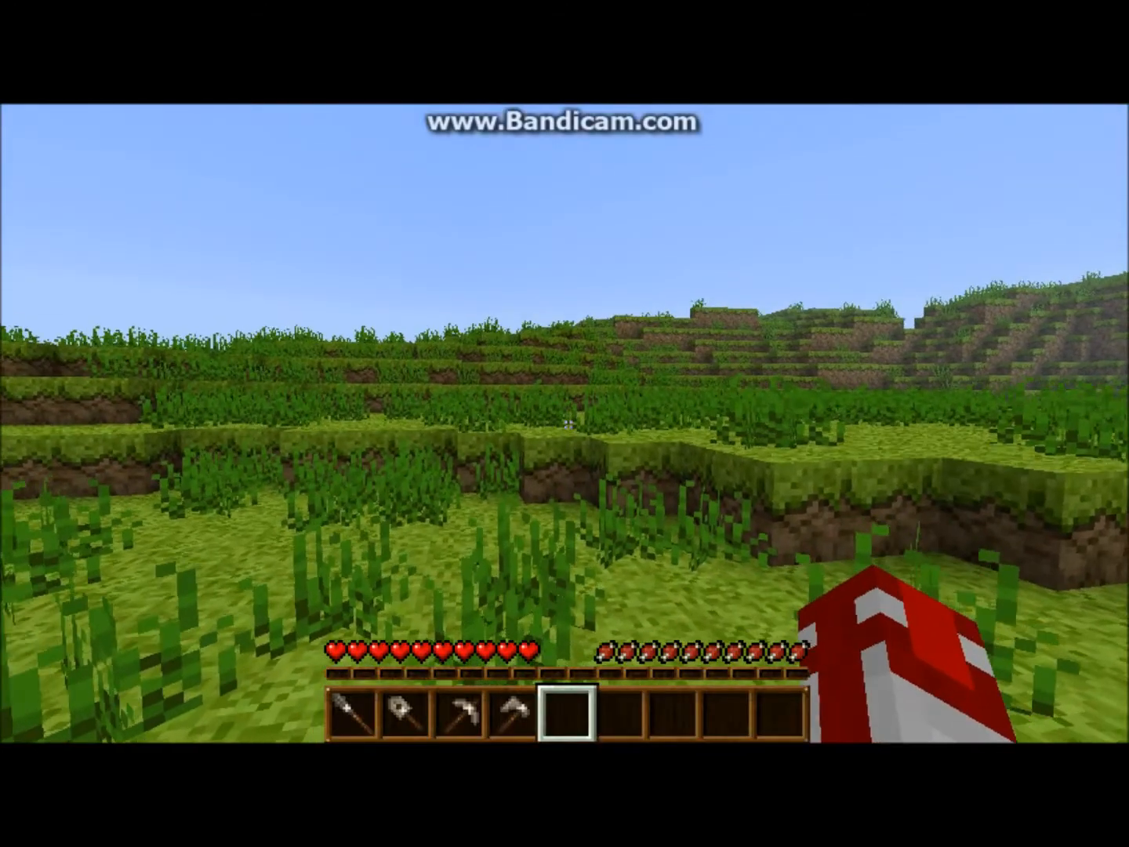
- Walk forward and break grass and ground once opped, checking the inventory, then pause
{"action": "key", "text": "w"}
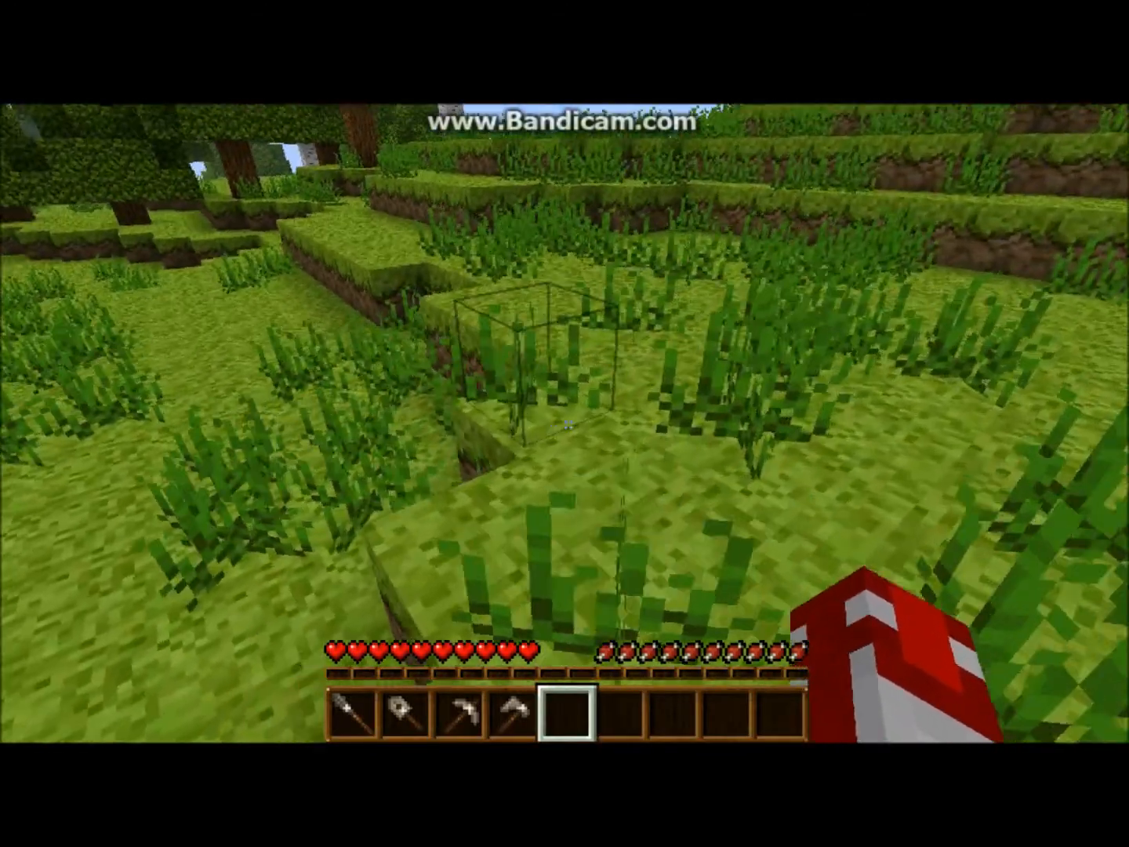
{"action": "left_click", "coordinate": [569, 425]}
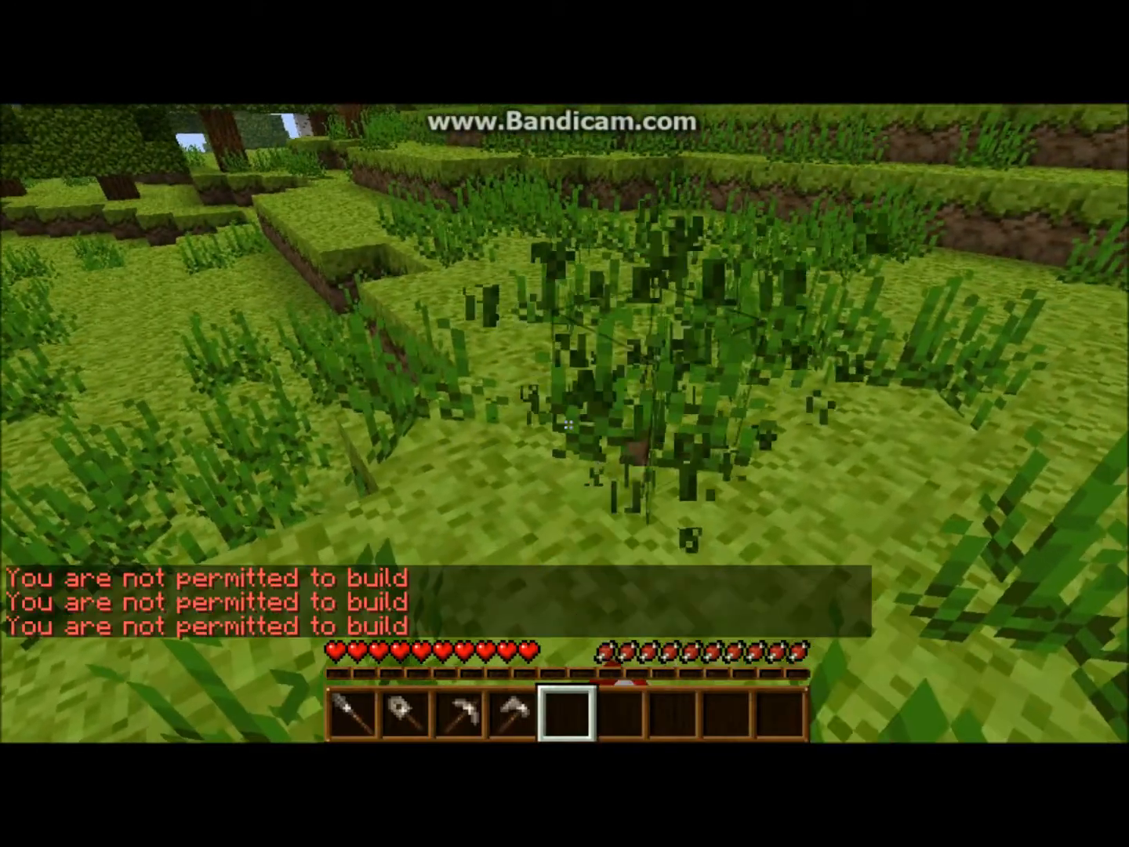
{"action": "left_click", "coordinate": [568, 424]}
{"action": "key", "text": "e"}
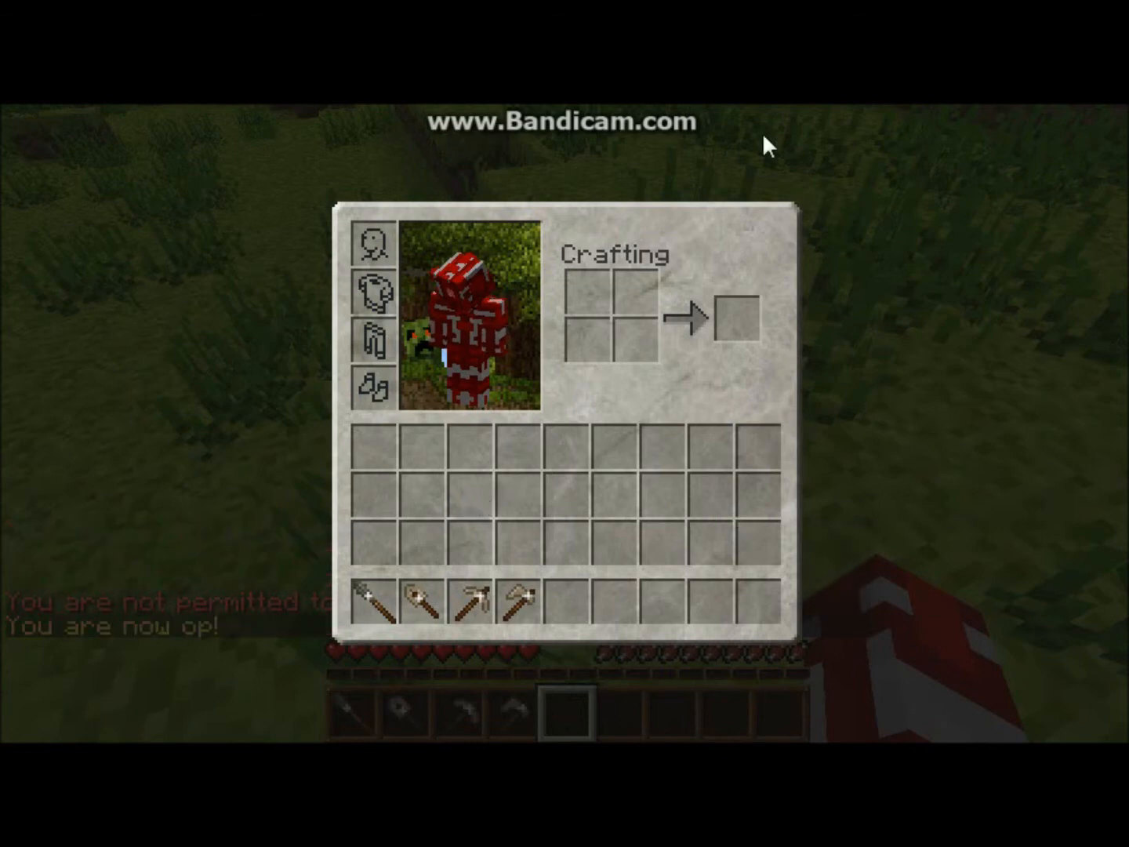
{"action": "key", "text": "e"}
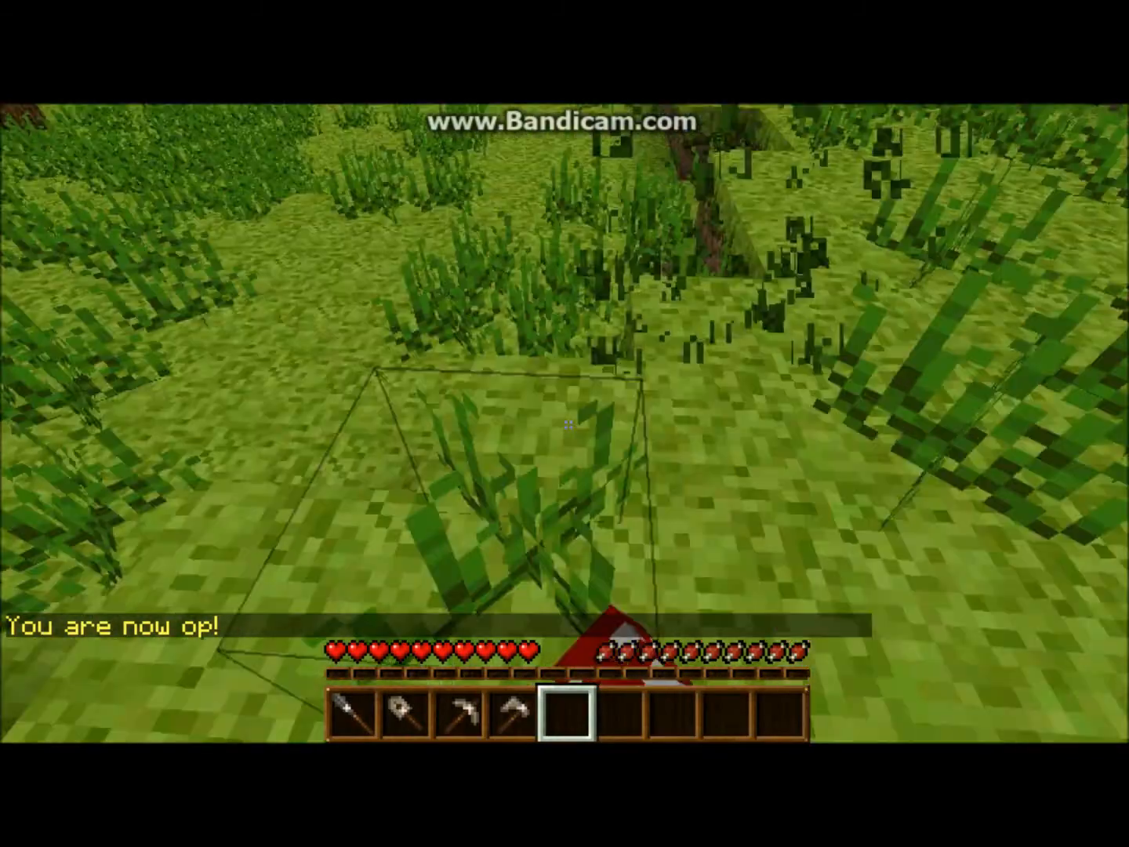
{"action": "left_click", "coordinate": [568, 425]}
{"action": "left_click", "coordinate": [568, 424]}
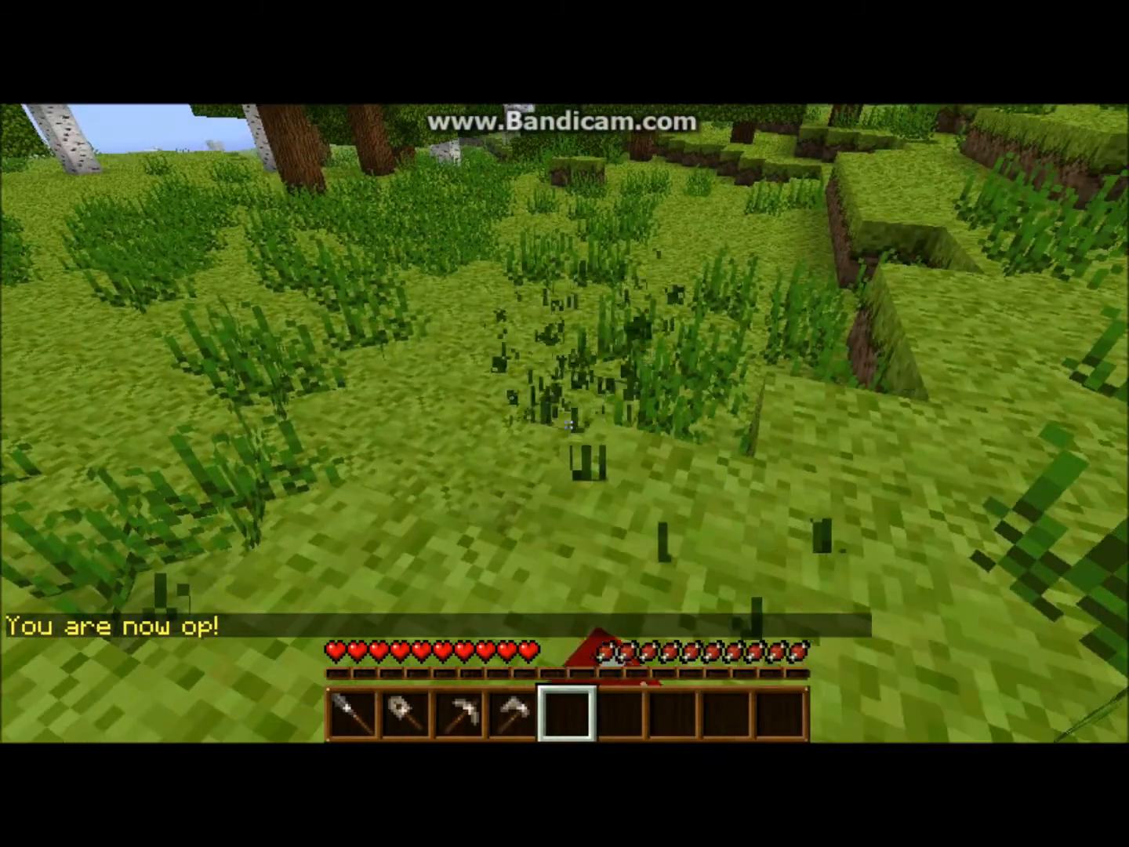
{"action": "left_click", "coordinate": [568, 424]}
{"action": "key", "text": "Escape"}
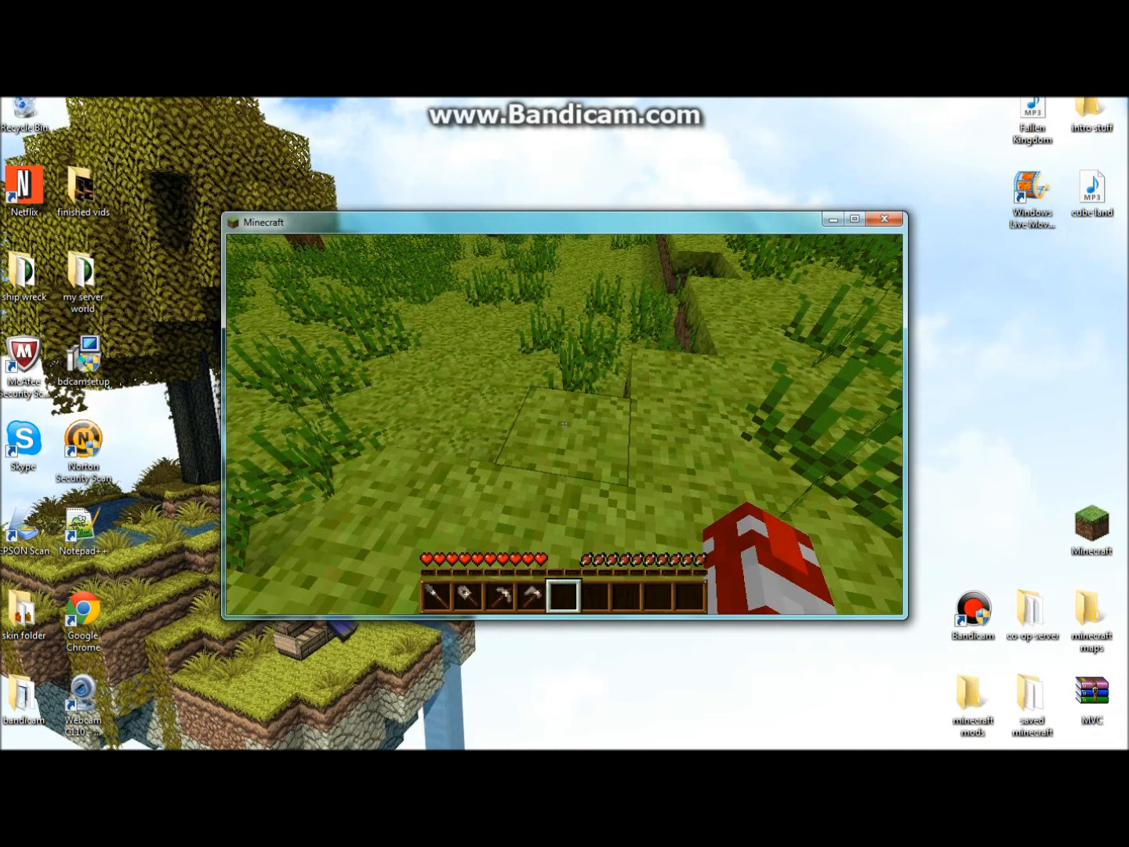
- Disconnect from the server and quit Minecraft
{"action": "key", "text": "Escape"}
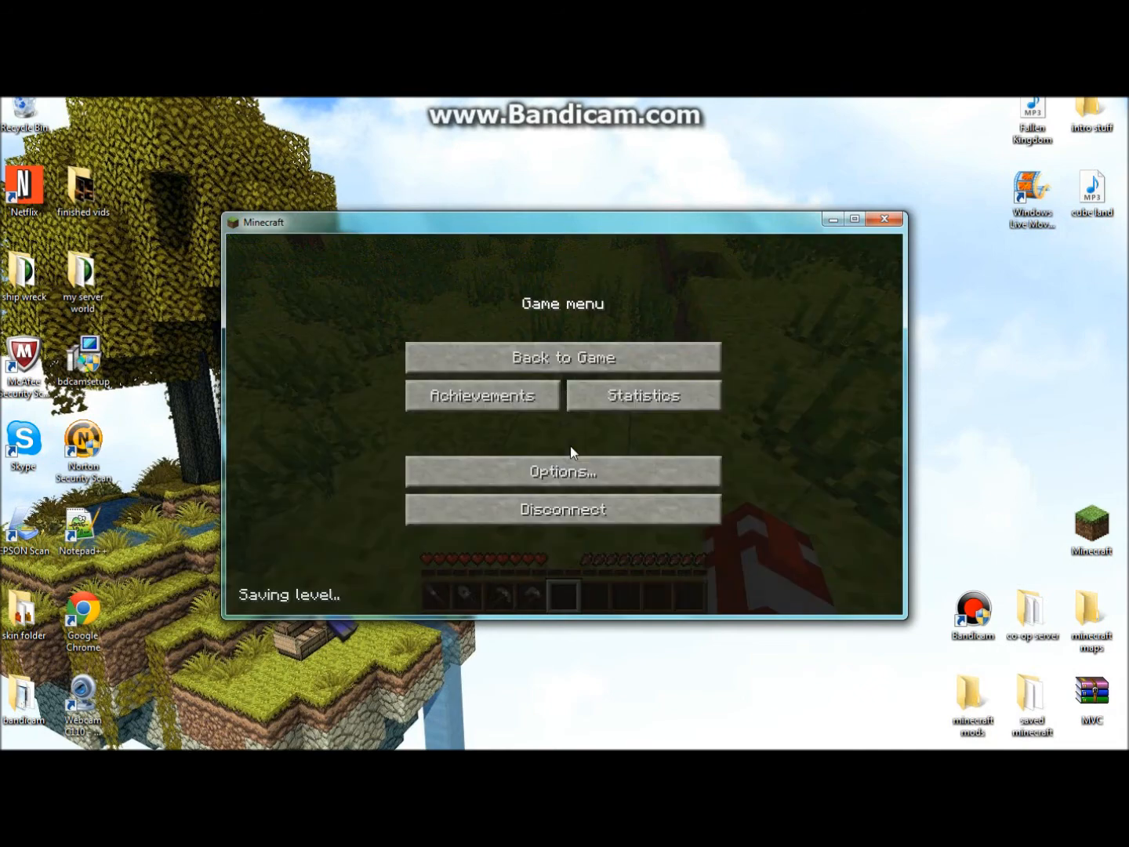
{"action": "left_click", "coordinate": [588, 514]}
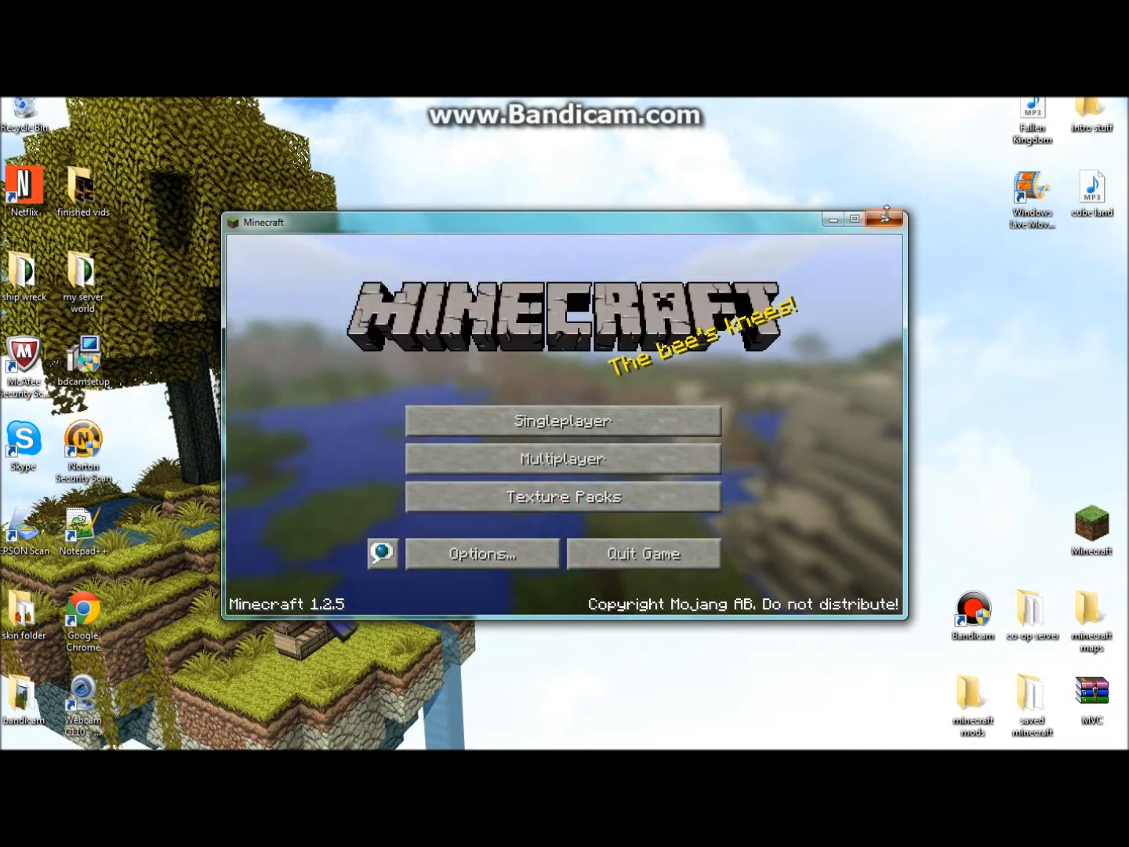
{"action": "left_click", "coordinate": [885, 220]}
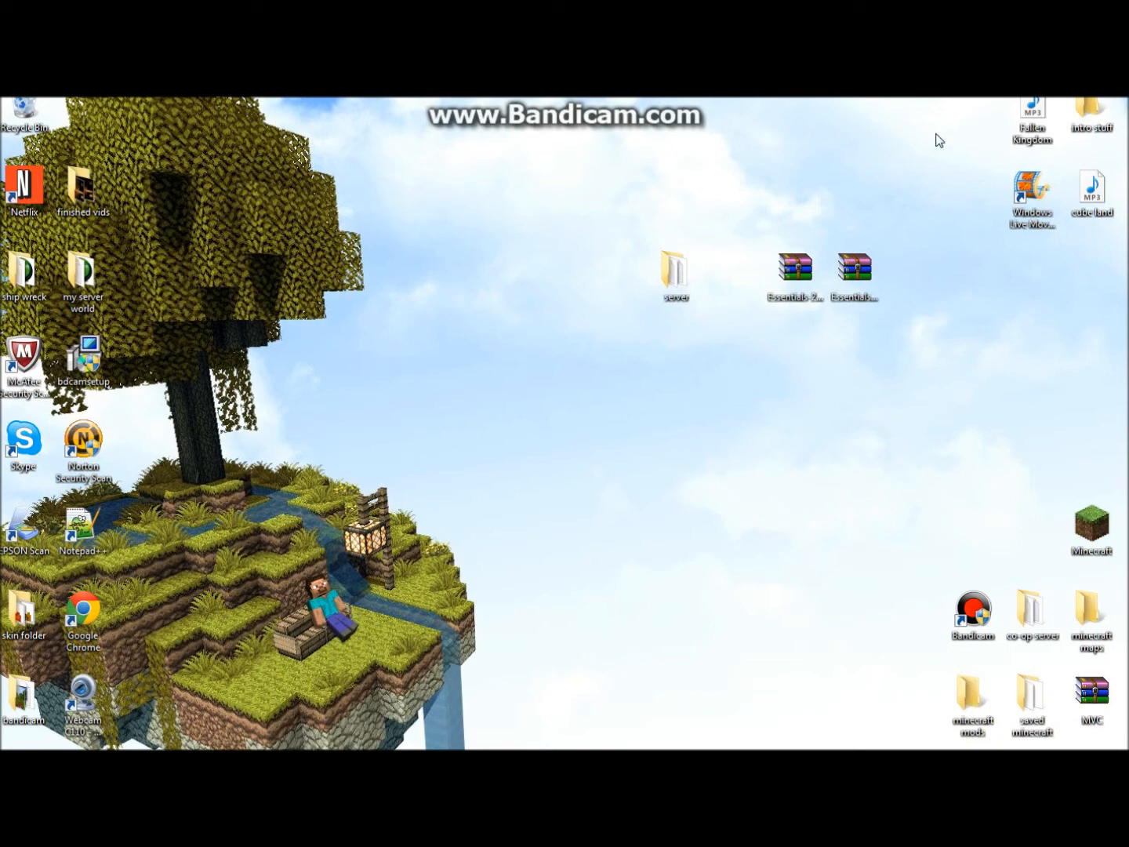
{"action": "left_click_drag", "start_coordinate": [936, 134], "coordinate": [696, 437]}
- Navigate to server > plugins > GroupManager > worlds > world
{"action": "left_click", "coordinate": [740, 275]}
{"action": "double_click", "coordinate": [678, 272]}
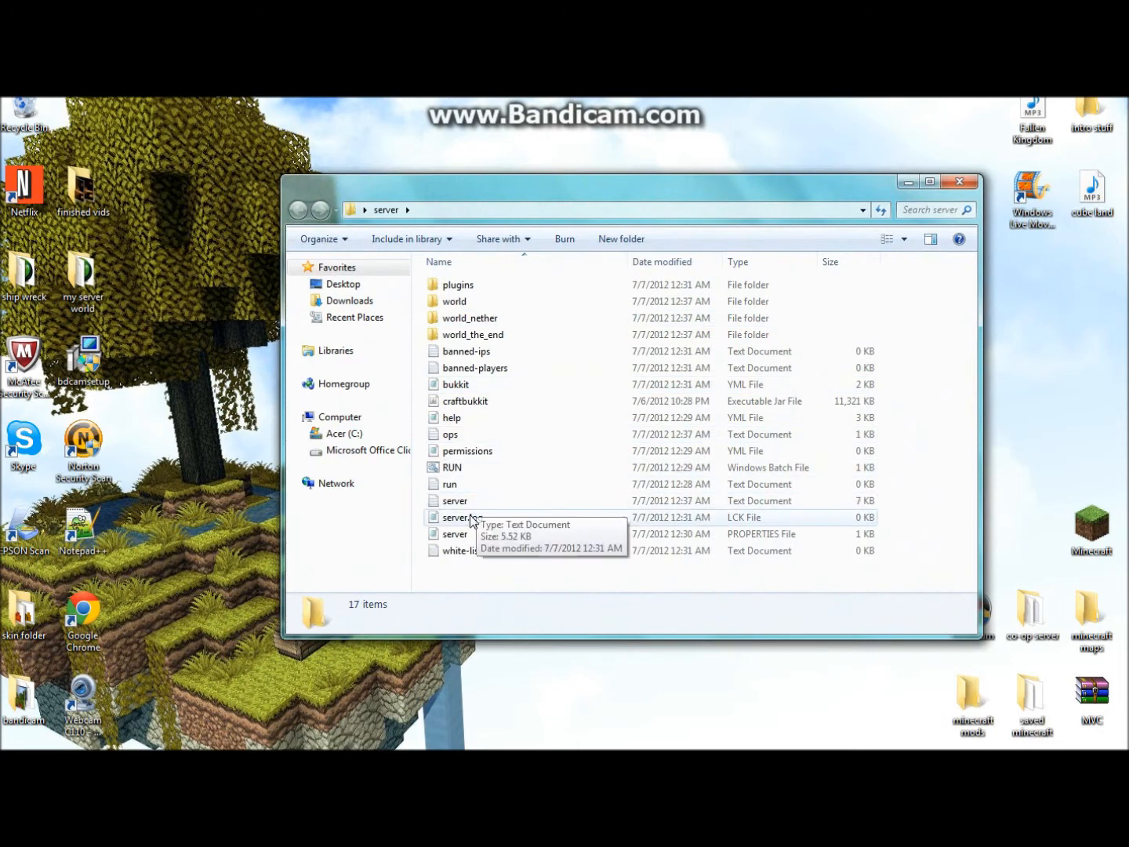
{"action": "double_click", "coordinate": [443, 287]}
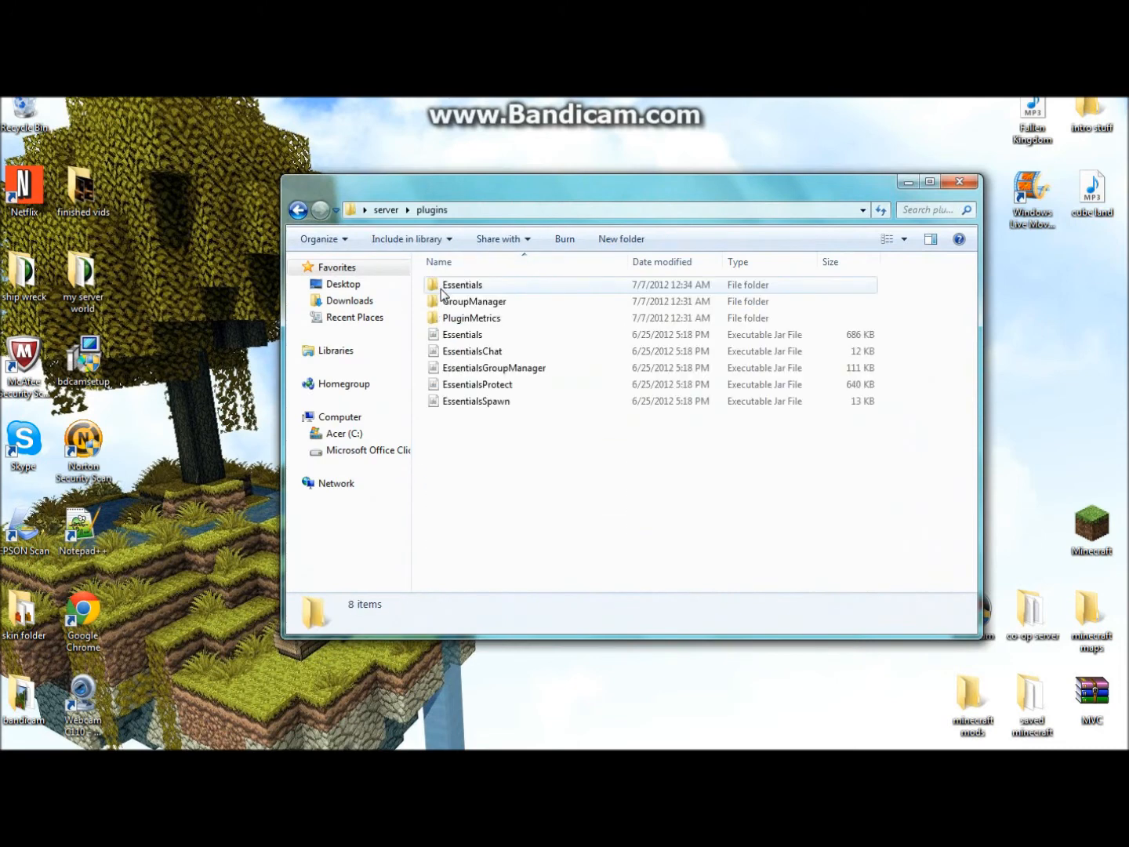
{"action": "double_click", "coordinate": [466, 304]}
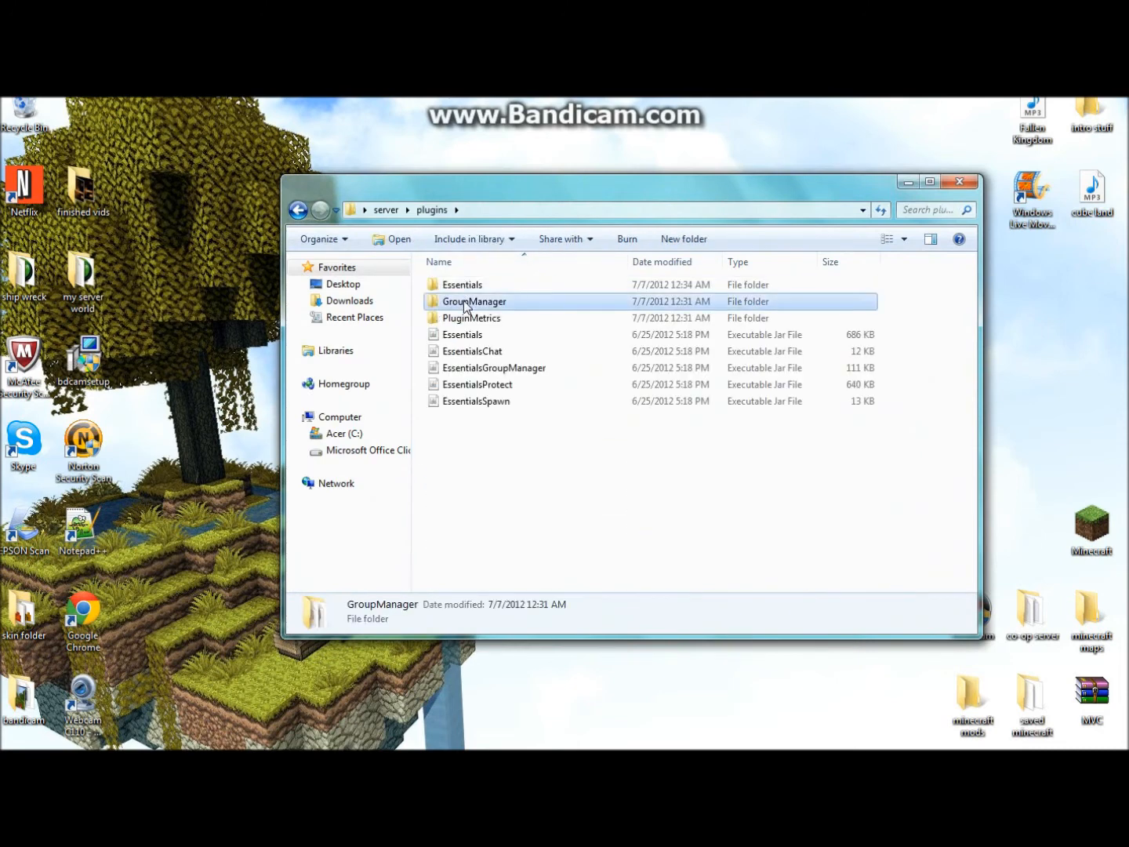
{"action": "double_click", "coordinate": [464, 303]}
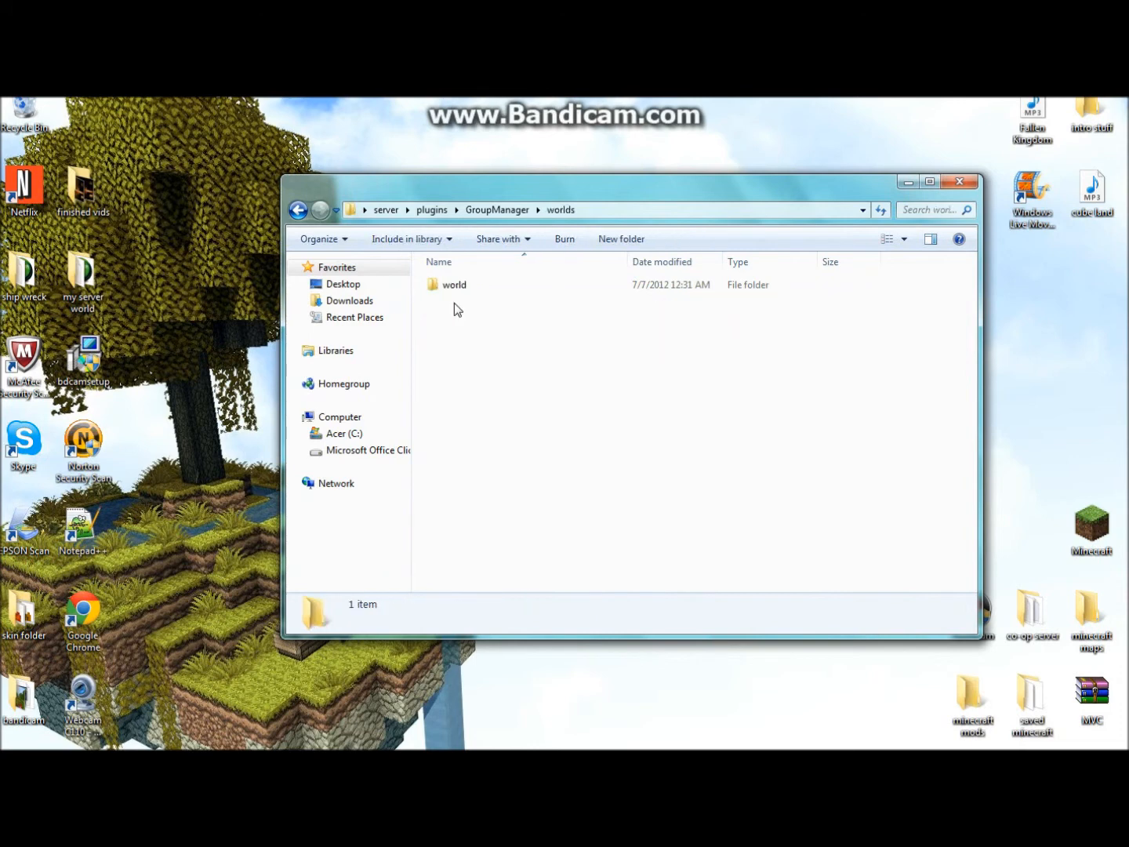
{"action": "double_click", "coordinate": [459, 286]}
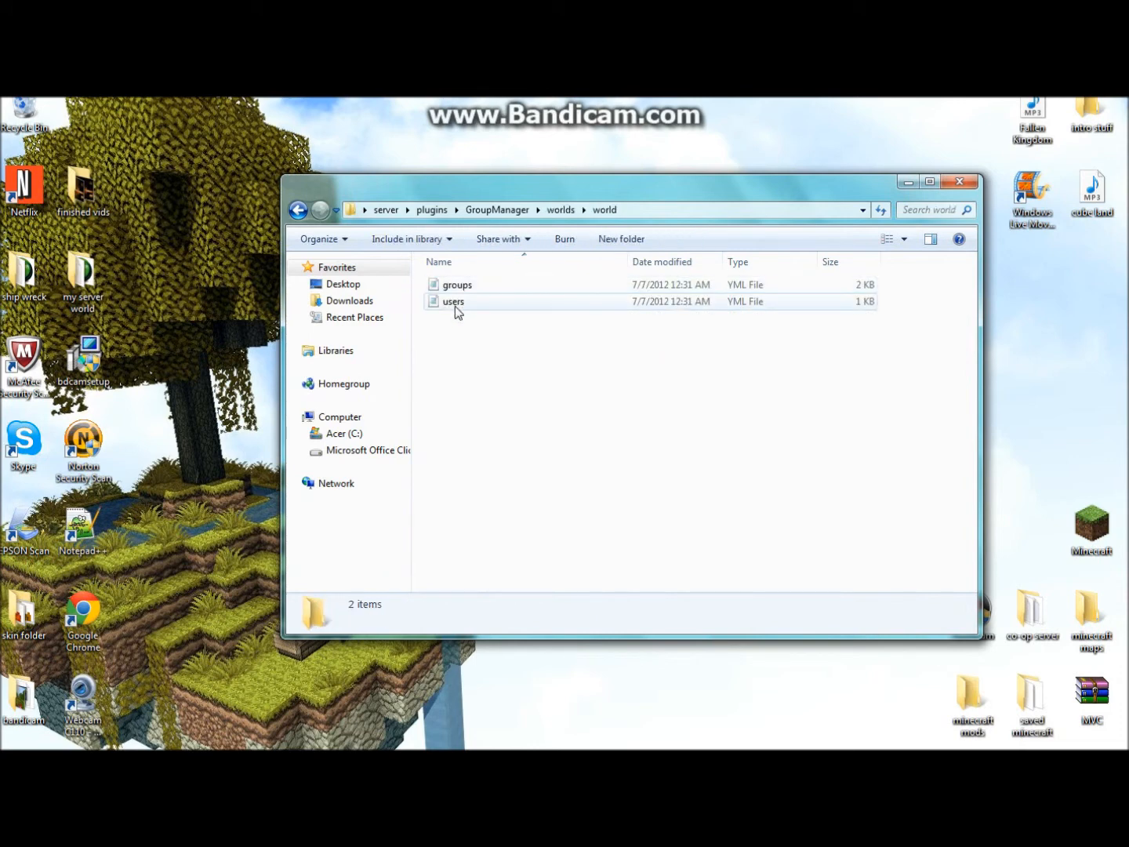
- Open groups.yml with Edit with Notepad++
{"action": "left_click", "coordinate": [456, 289]}
{"action": "right_click", "coordinate": [455, 290]}
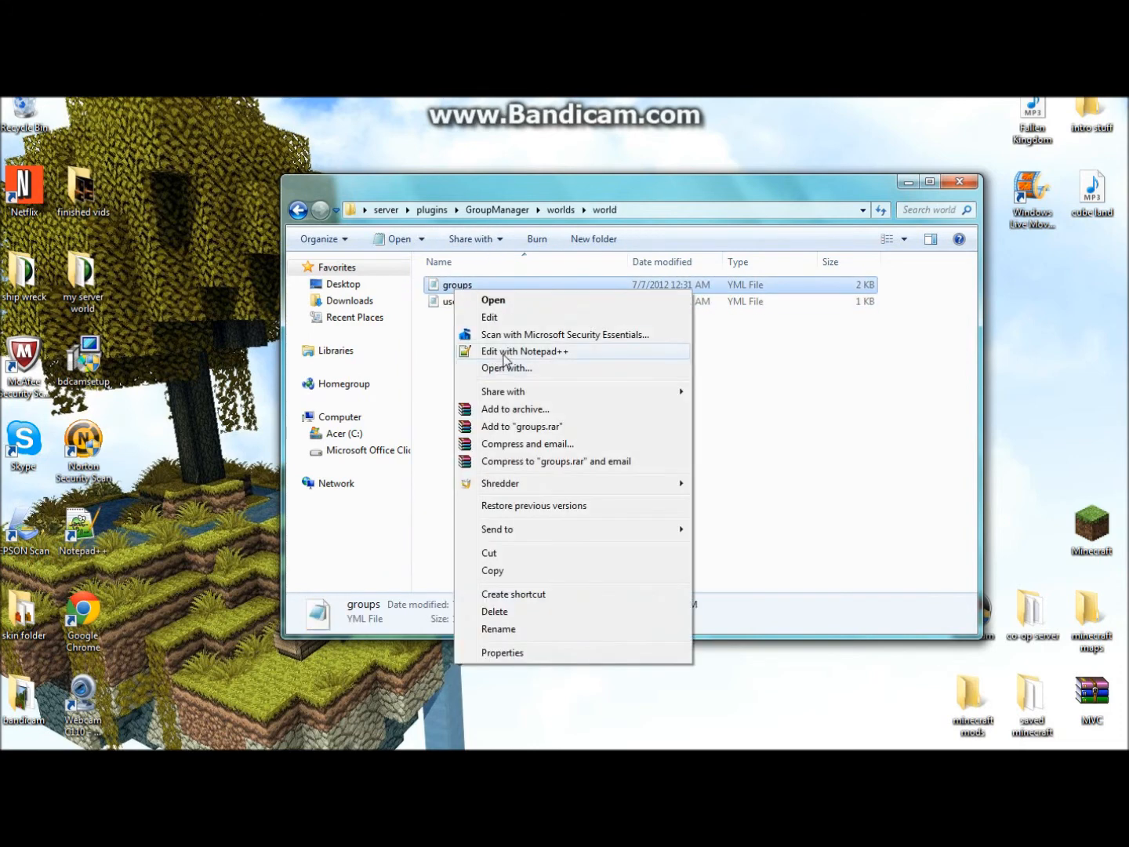
{"action": "left_click", "coordinate": [505, 354]}
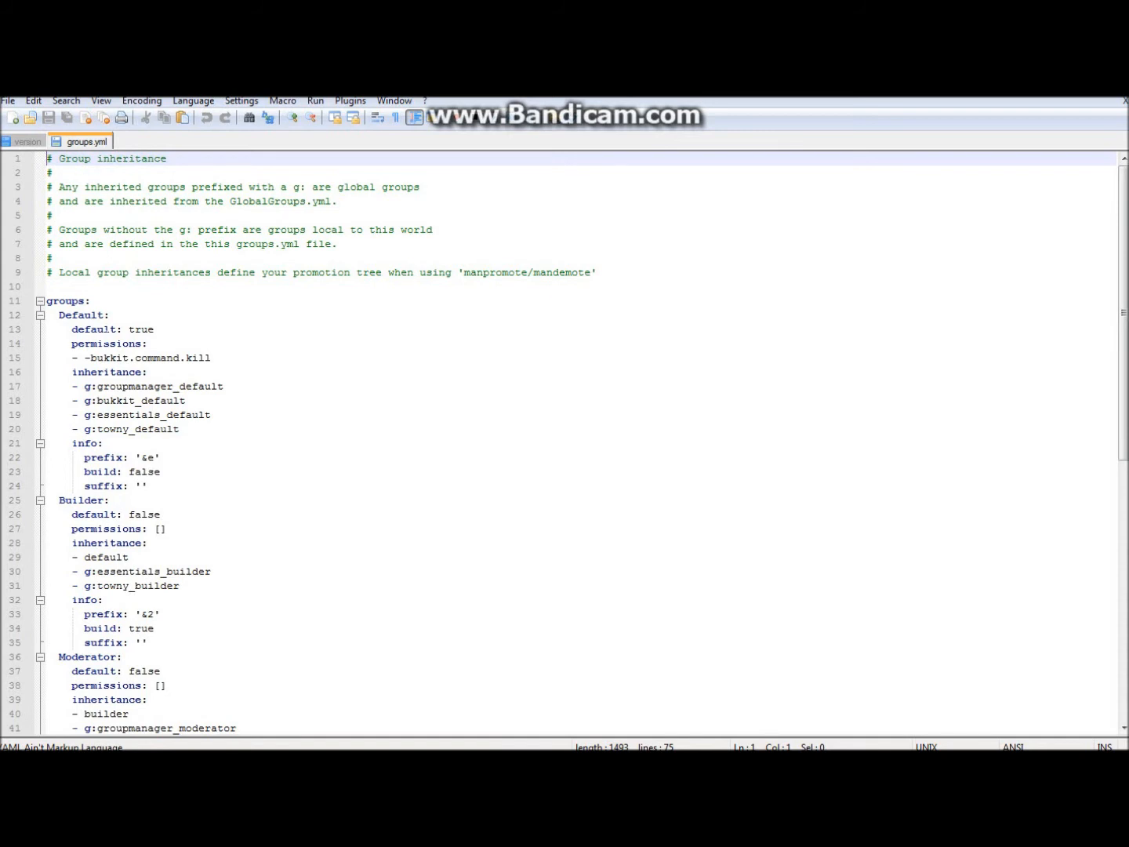
- Replace the &e code in the Default group's prefix with the word Default
{"action": "double_click", "coordinate": [141, 328]}
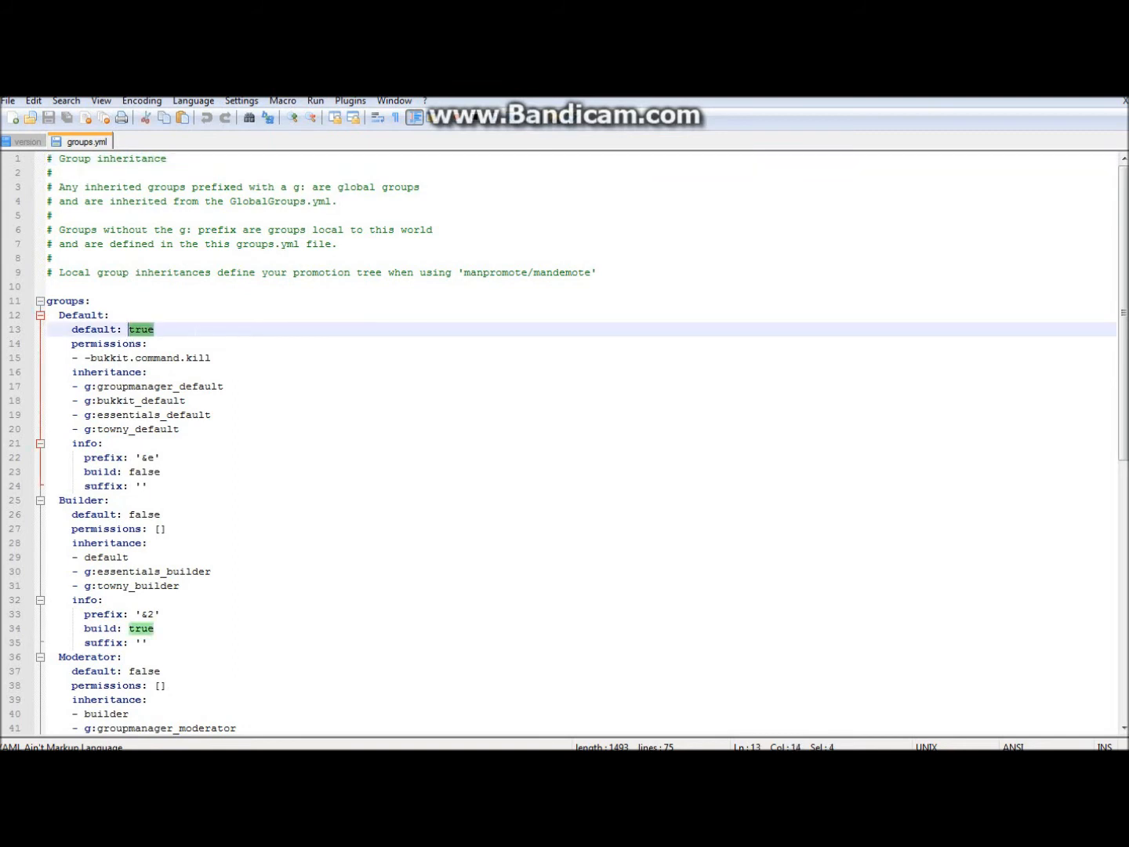
{"action": "left_click", "coordinate": [156, 329]}
{"action": "left_click_drag", "start_coordinate": [164, 457], "coordinate": [129, 386]}
{"action": "left_click_drag", "start_coordinate": [215, 470], "coordinate": [218, 460]}
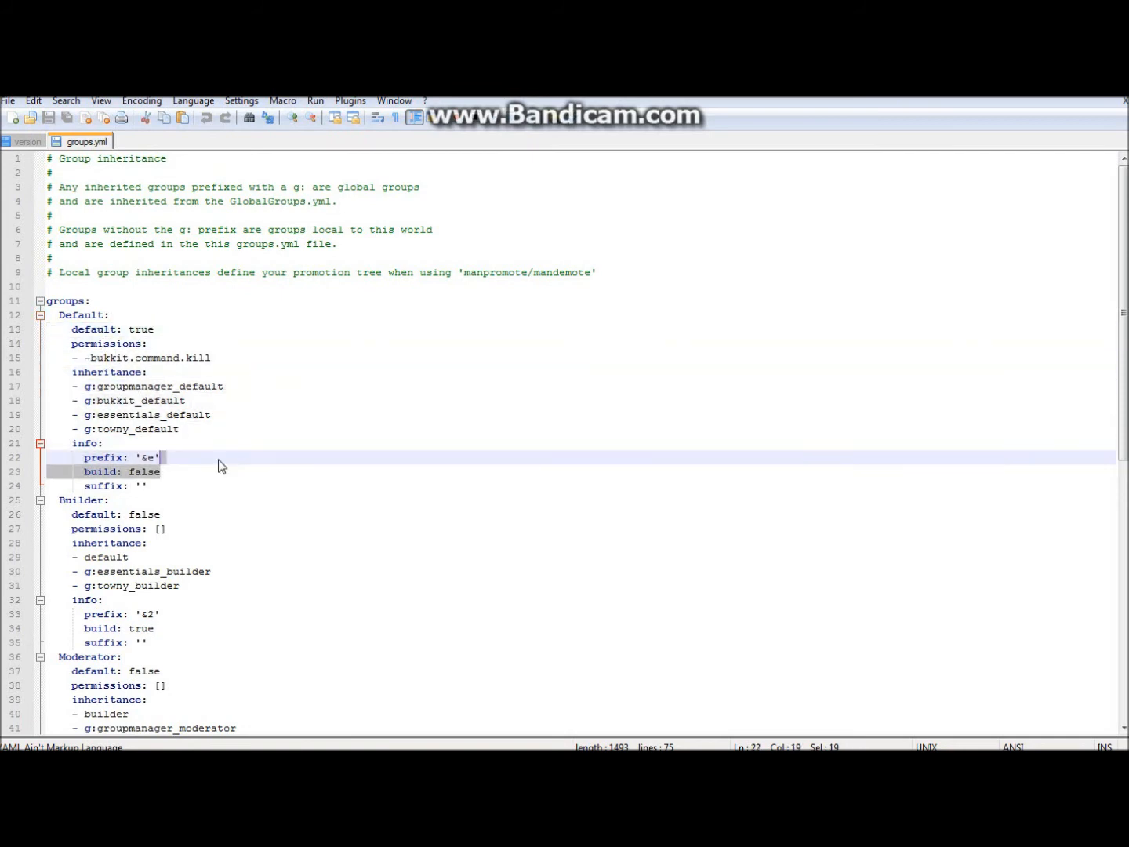
{"action": "left_click", "coordinate": [156, 456]}
{"action": "key", "text": "BackSpace"}
{"action": "key", "text": "BackSpace"}
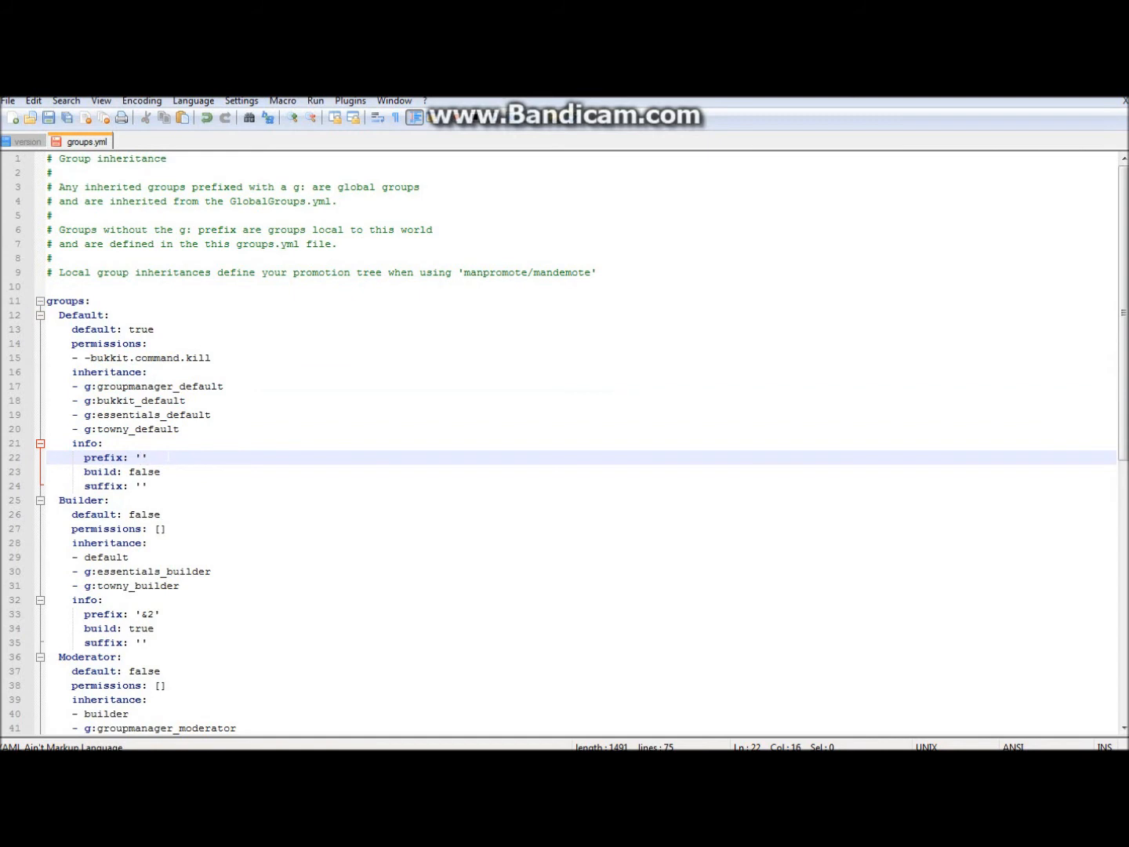
{"action": "type", "text": "Default"}
- Wrap the word in square brackets so the prefix reads '[Default]'
{"action": "left_click", "coordinate": [142, 486]}
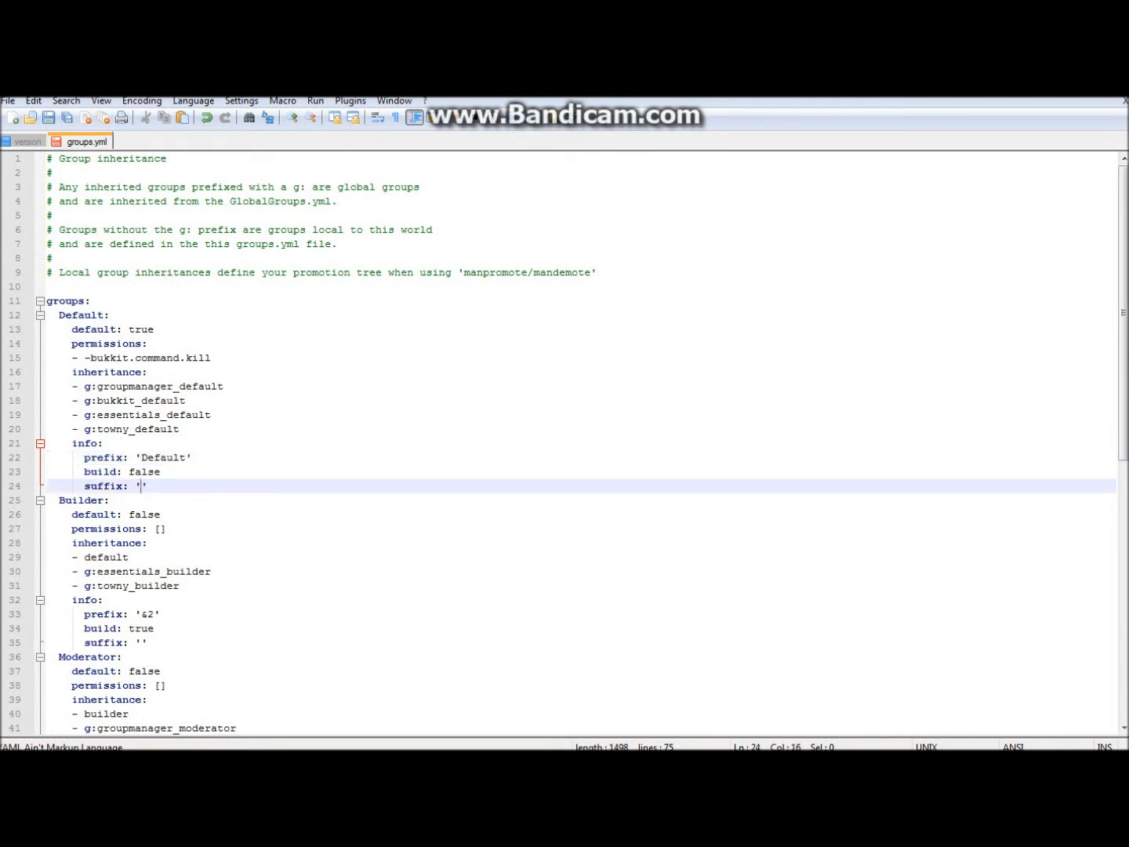
{"action": "left_click", "coordinate": [141, 456]}
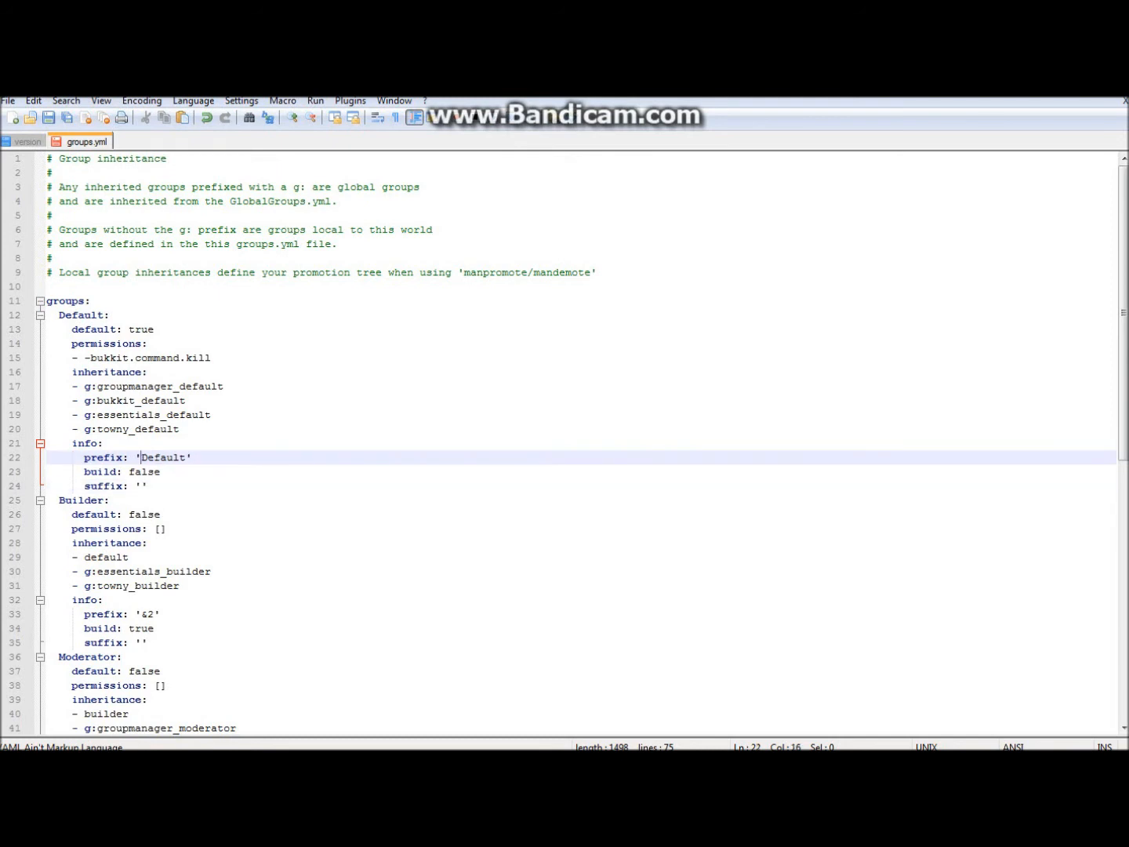
{"action": "type", "text": "["}
{"action": "key", "text": "Right"}
{"action": "key", "text": "Right"}
{"action": "key", "text": "Right"}
{"action": "key", "text": "Right"}
{"action": "key", "text": "Right"}
{"action": "key", "text": "Right"}
{"action": "key", "text": "Right"}
{"action": "type", "text": "]"}
{"action": "scroll", "coordinate": [580, 443], "scroll_direction": "down", "scroll_amount": 1}
{"action": "scroll", "coordinate": [580, 443], "scroll_direction": "down", "scroll_amount": 1}
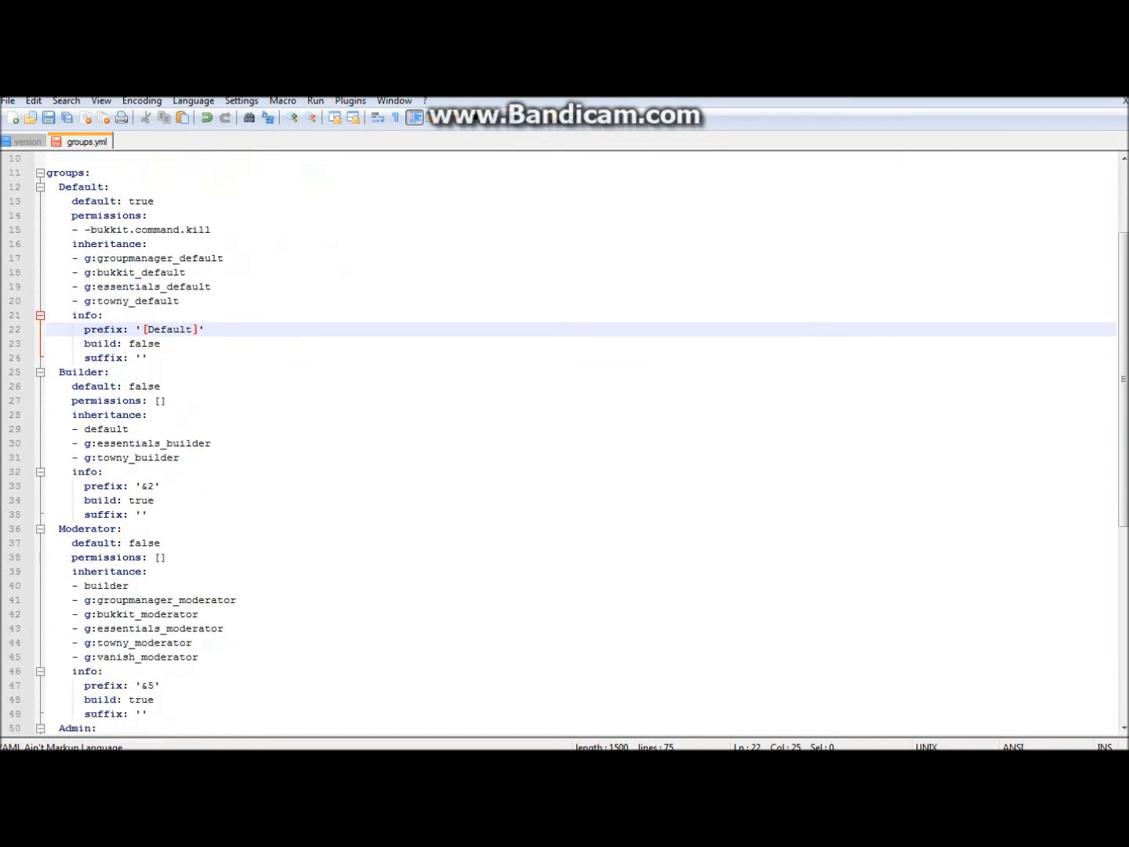
- Change the Builder group's prefix from &2 to '[Builder]'
{"action": "left_click", "coordinate": [154, 486]}
{"action": "key", "text": "BackSpace"}
{"action": "key", "text": "BackSpace"}
{"action": "type", "text": "Builder"}
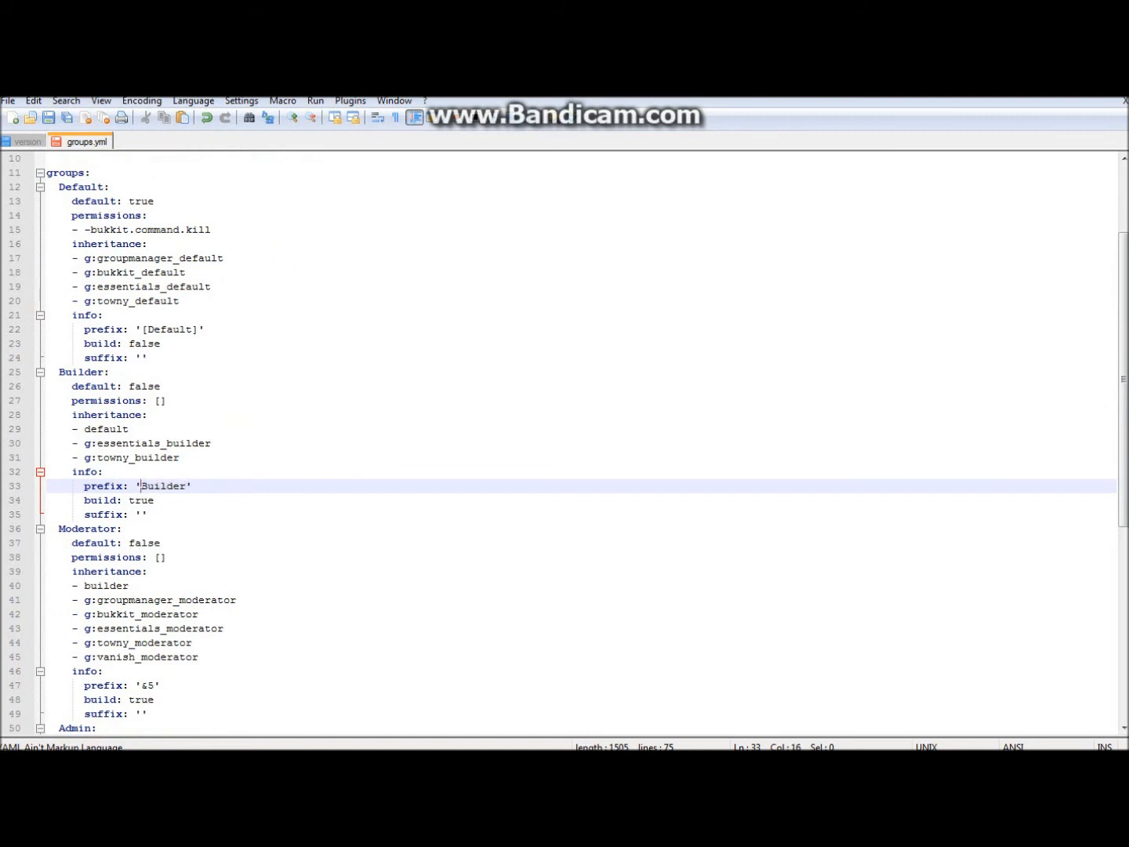
{"action": "type", "text": "["}
{"action": "left_click", "coordinate": [191, 486]}
{"action": "type", "text": "]"}
{"action": "scroll", "coordinate": [580, 439], "scroll_direction": "down", "scroll_amount": 9}
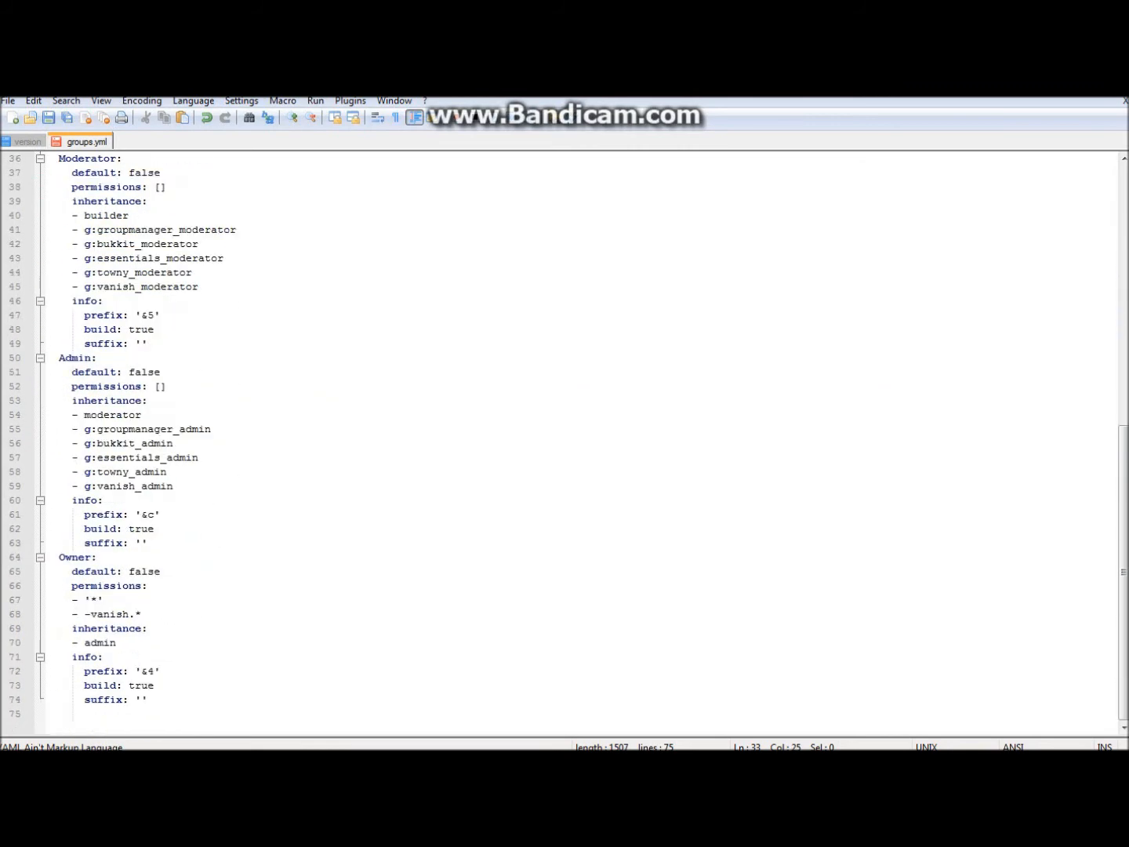
- Change the Owner group's prefix from &4 to '[Owner]'
{"action": "left_click", "coordinate": [153, 671]}
{"action": "key", "text": "BackSpace"}
{"action": "key", "text": "BackSpace"}
{"action": "type", "text": "[Owner]"}
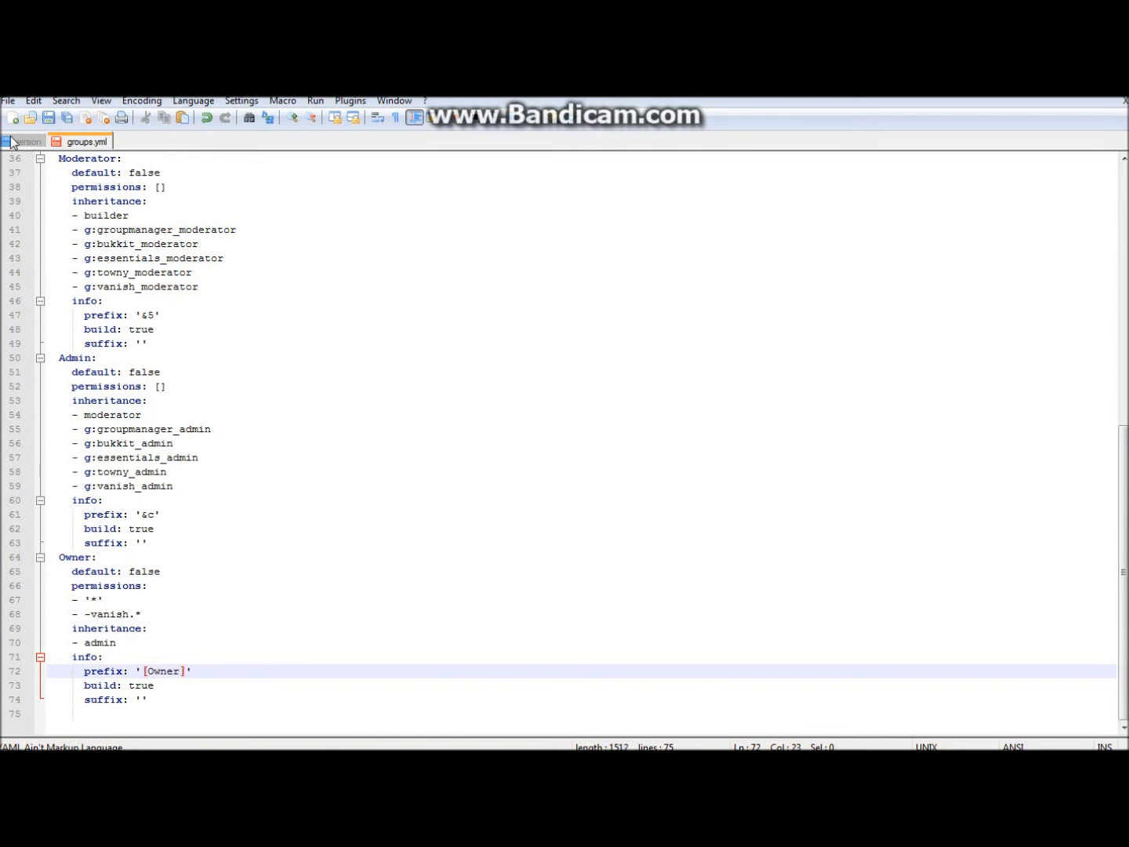
{"action": "scroll", "coordinate": [580, 442], "scroll_direction": "up", "scroll_amount": 12}
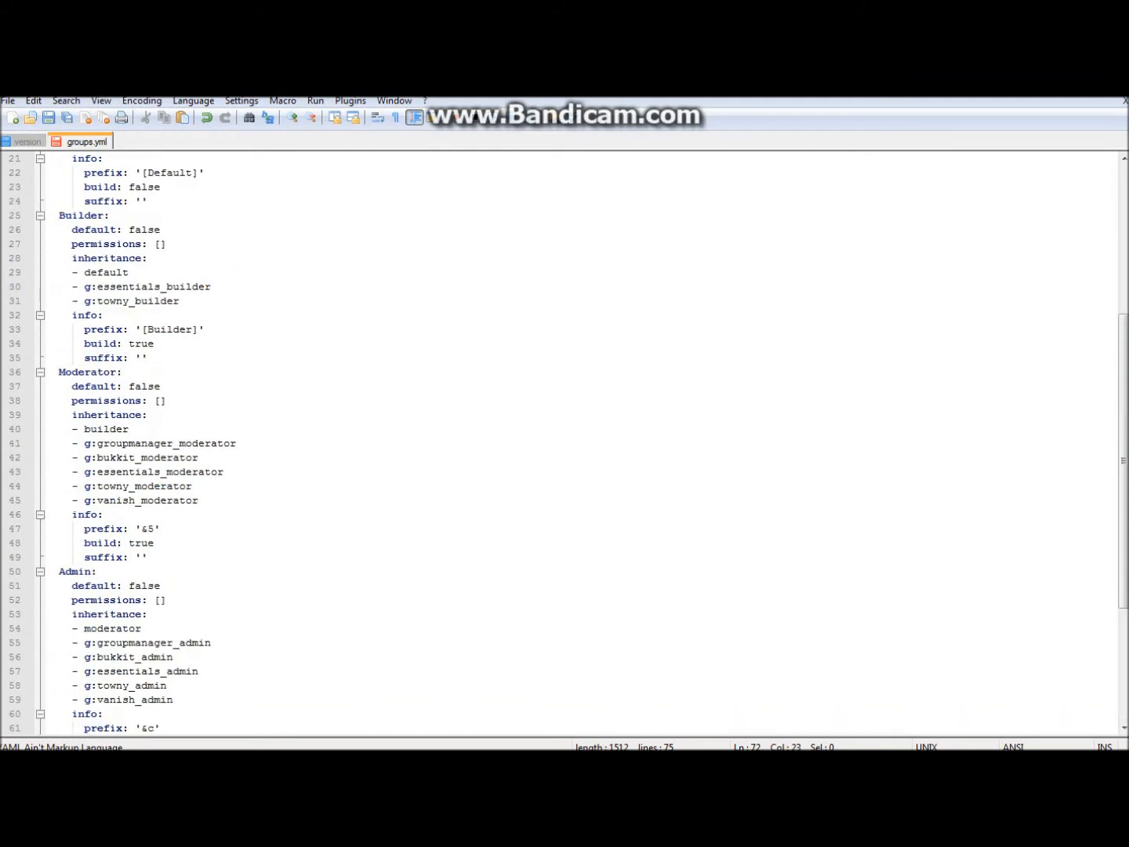
- Save groups.yml and close the Notepad++ window from the taskbar
{"action": "left_click", "coordinate": [9, 100]}
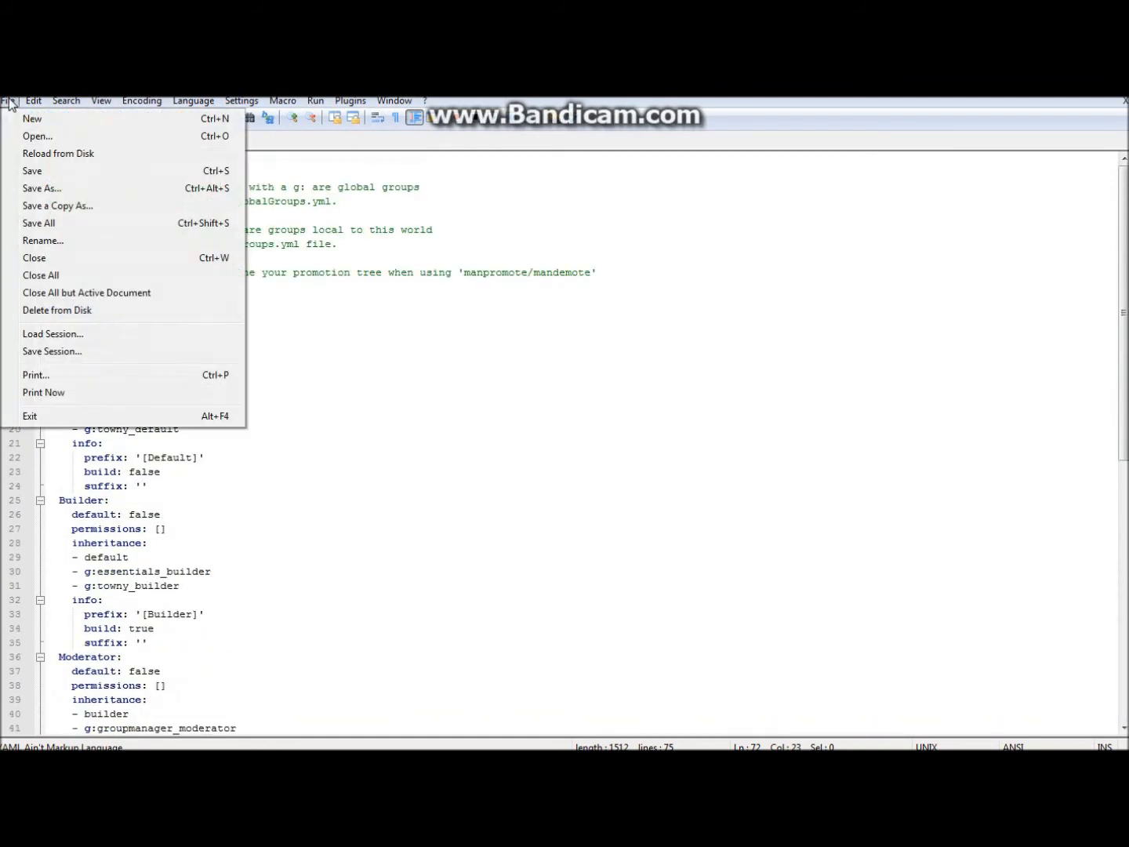
{"action": "left_click", "coordinate": [35, 174]}
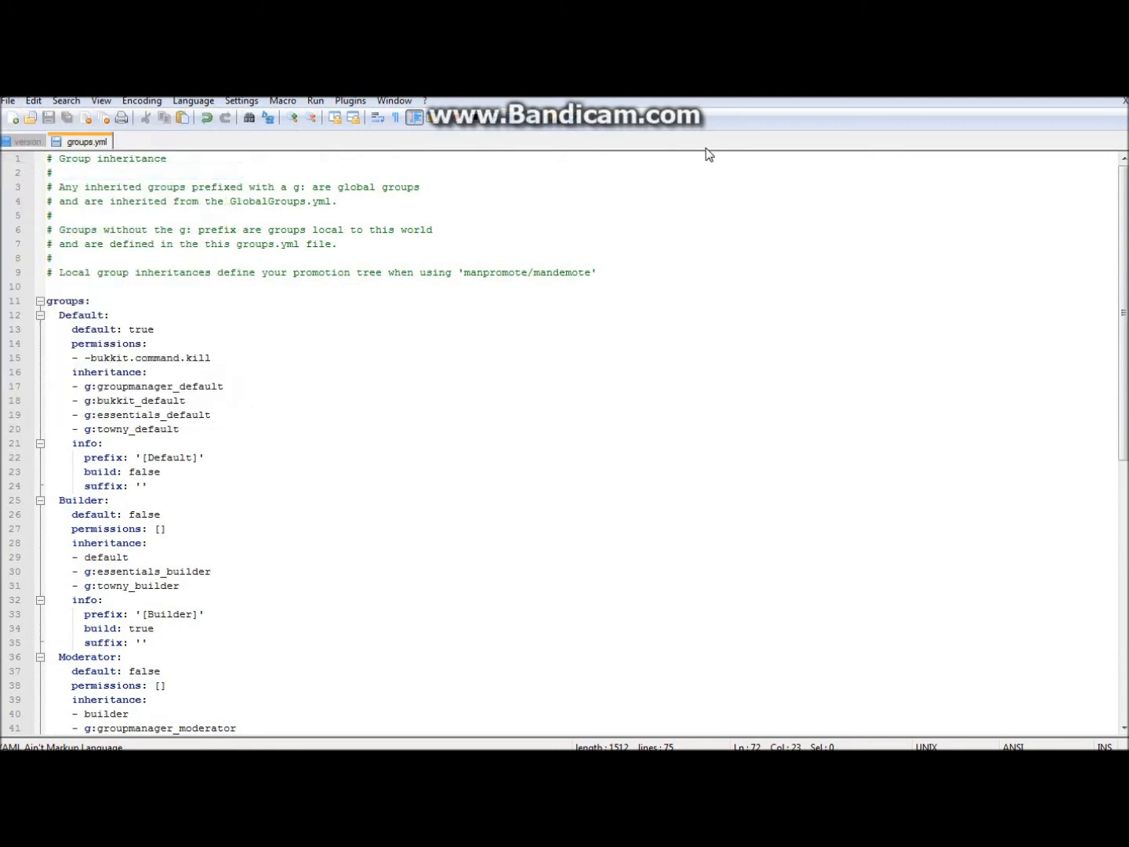
{"action": "right_click", "coordinate": [359, 764]}
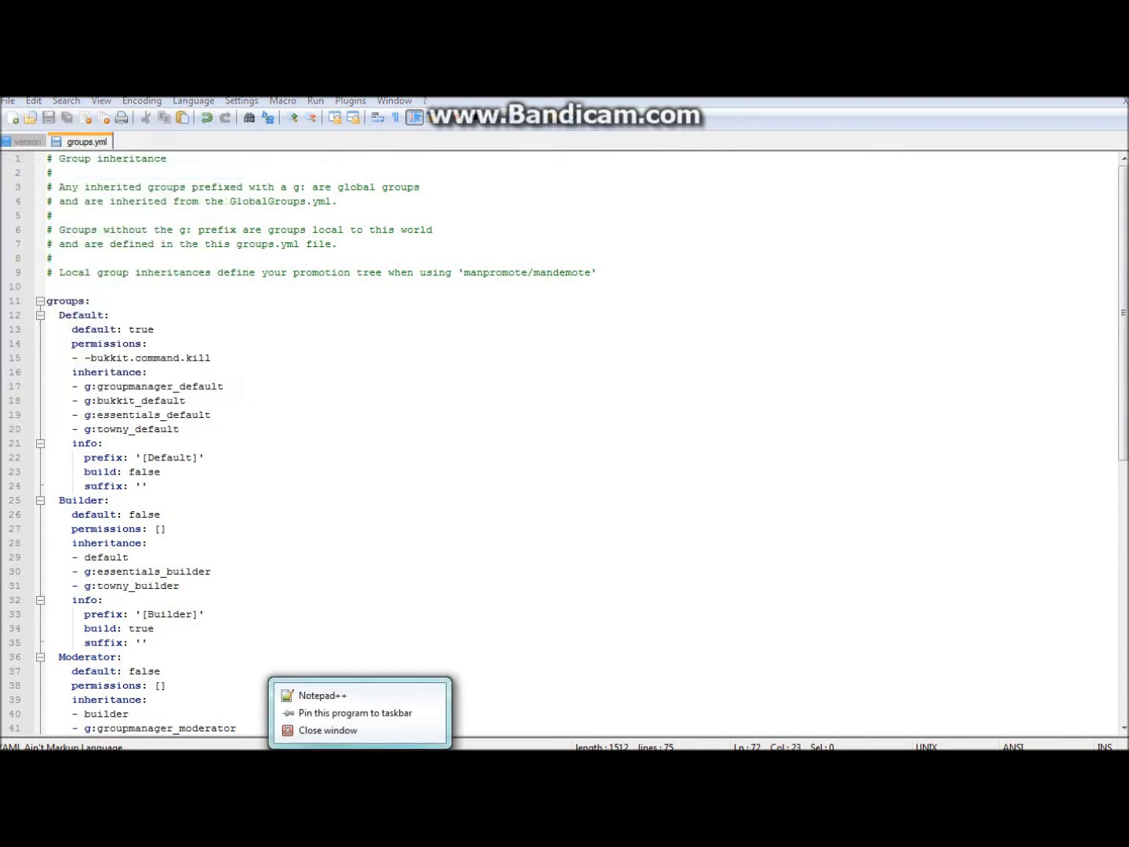
{"action": "left_click", "coordinate": [349, 732]}
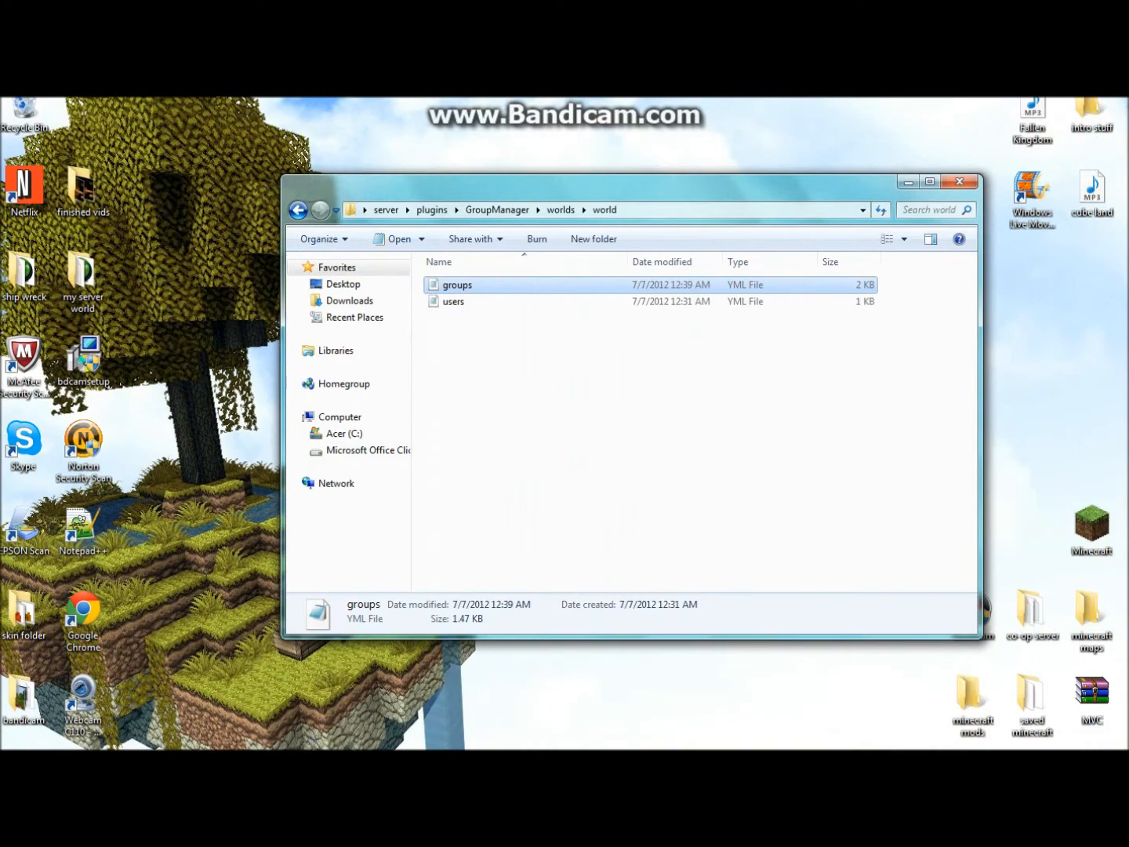
- Run reload in the server console, then minimize the console once Reload complete appears
{"action": "left_click", "coordinate": [284, 764]}
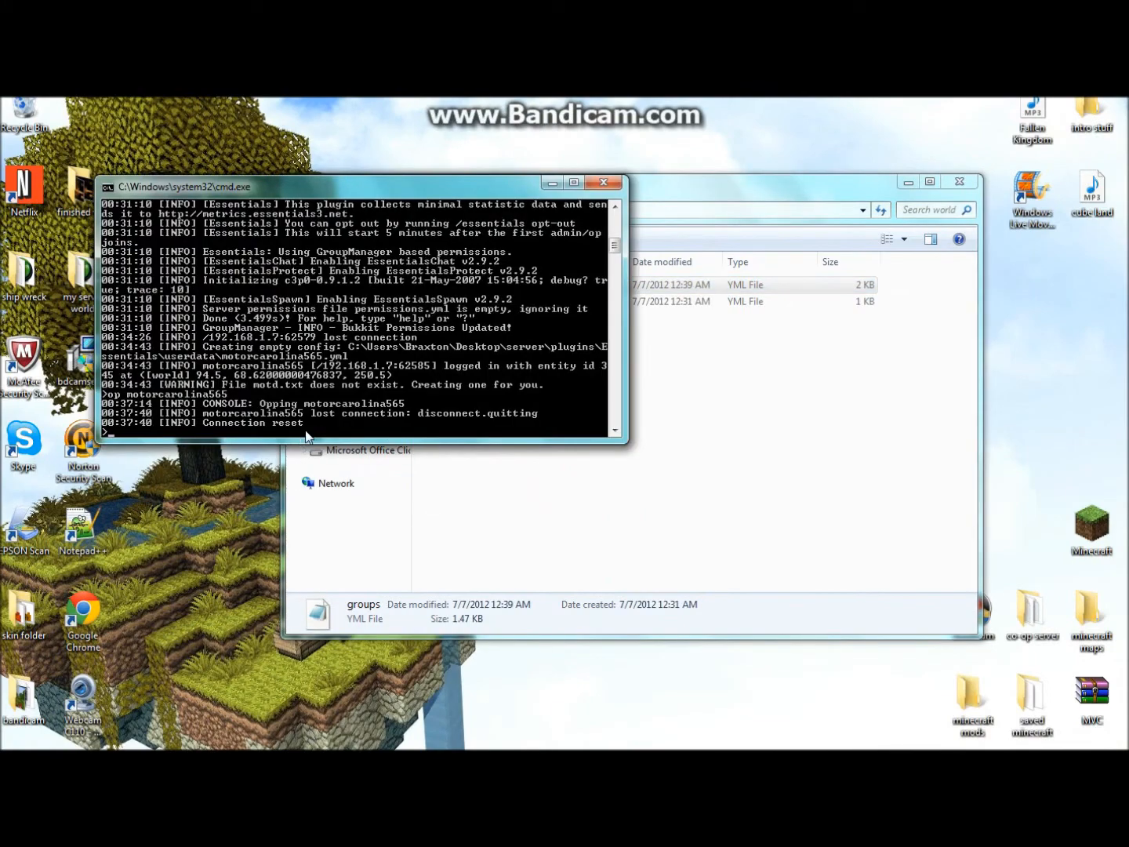
{"action": "key", "text": "Return"}
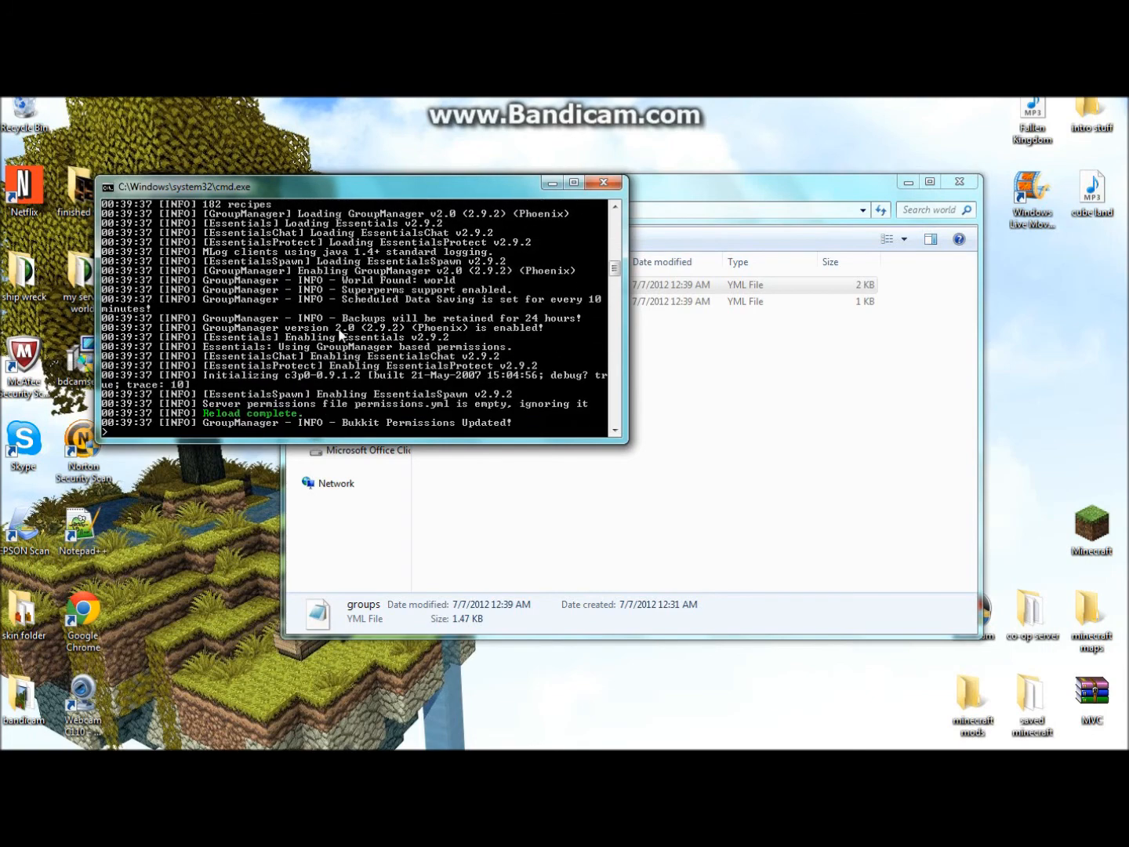
{"action": "left_click", "coordinate": [552, 182]}
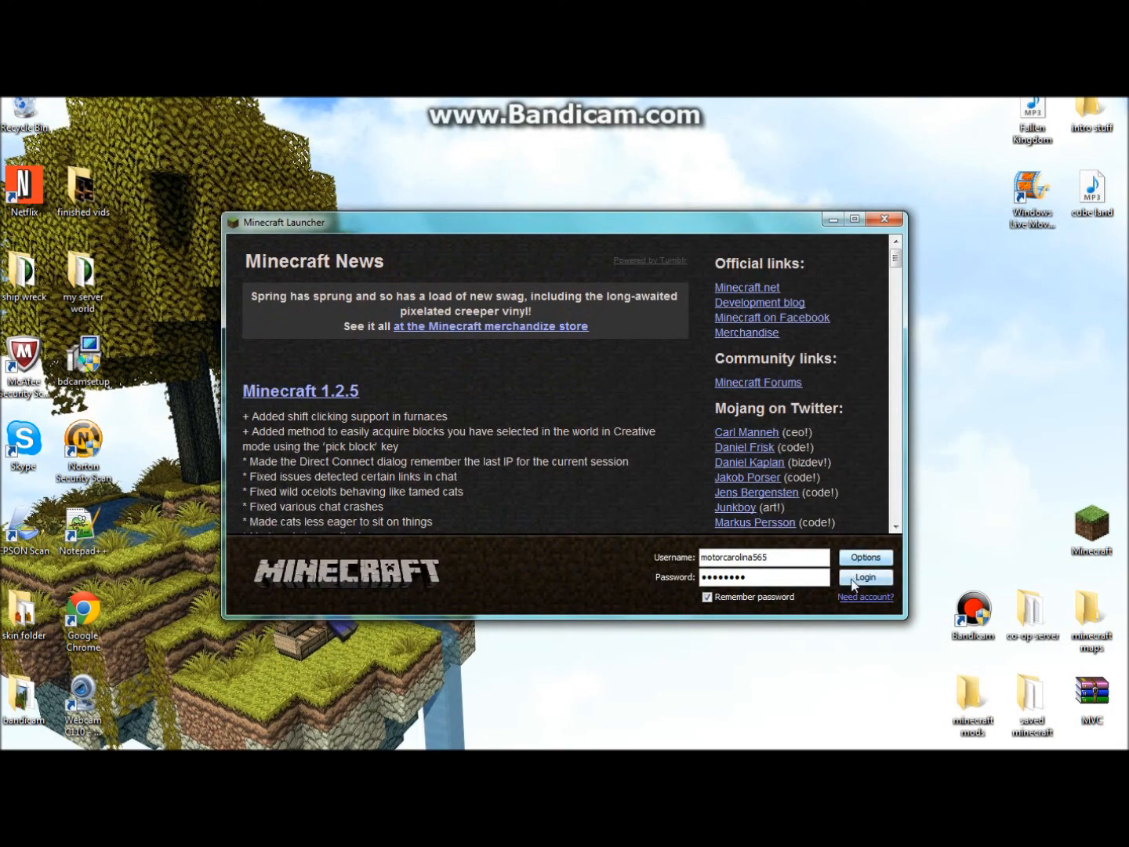
- Log in to Minecraft and join the local server from the Multiplayer list
{"action": "left_click", "coordinate": [846, 573]}
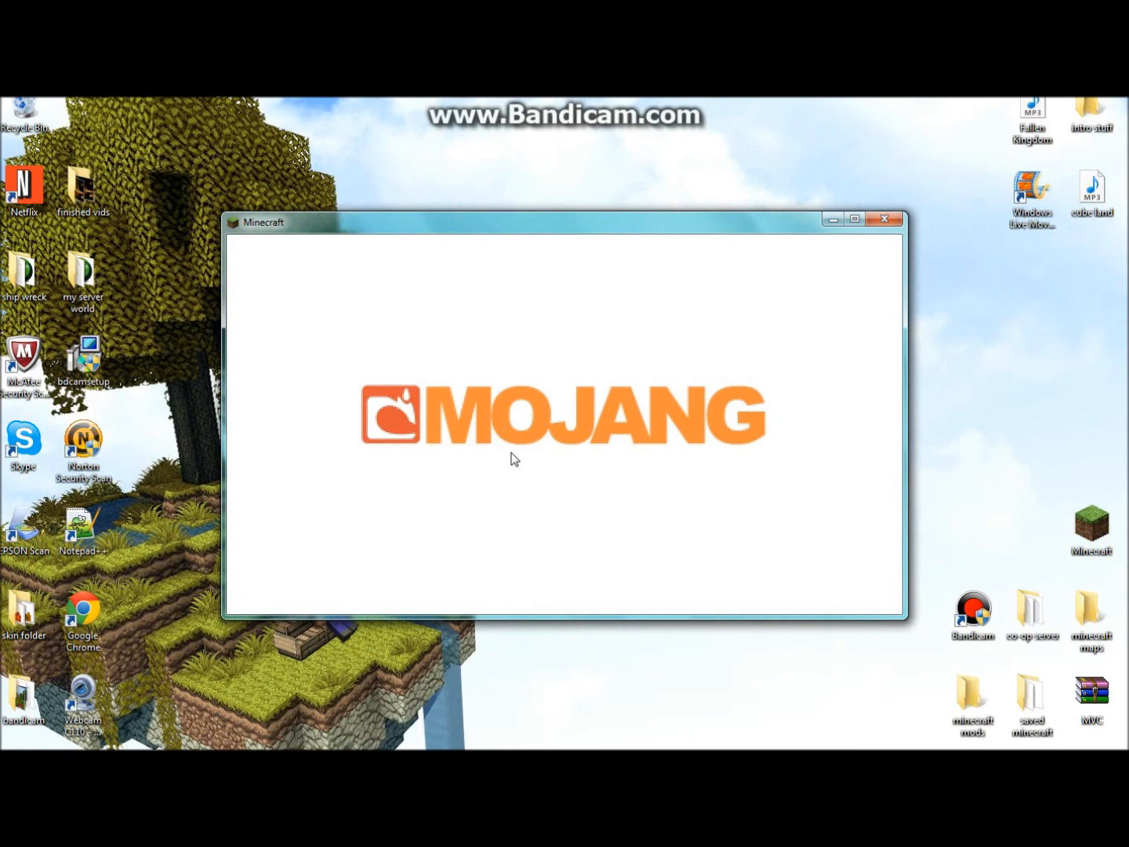
{"action": "left_click", "coordinate": [513, 459]}
{"action": "double_click", "coordinate": [491, 377]}
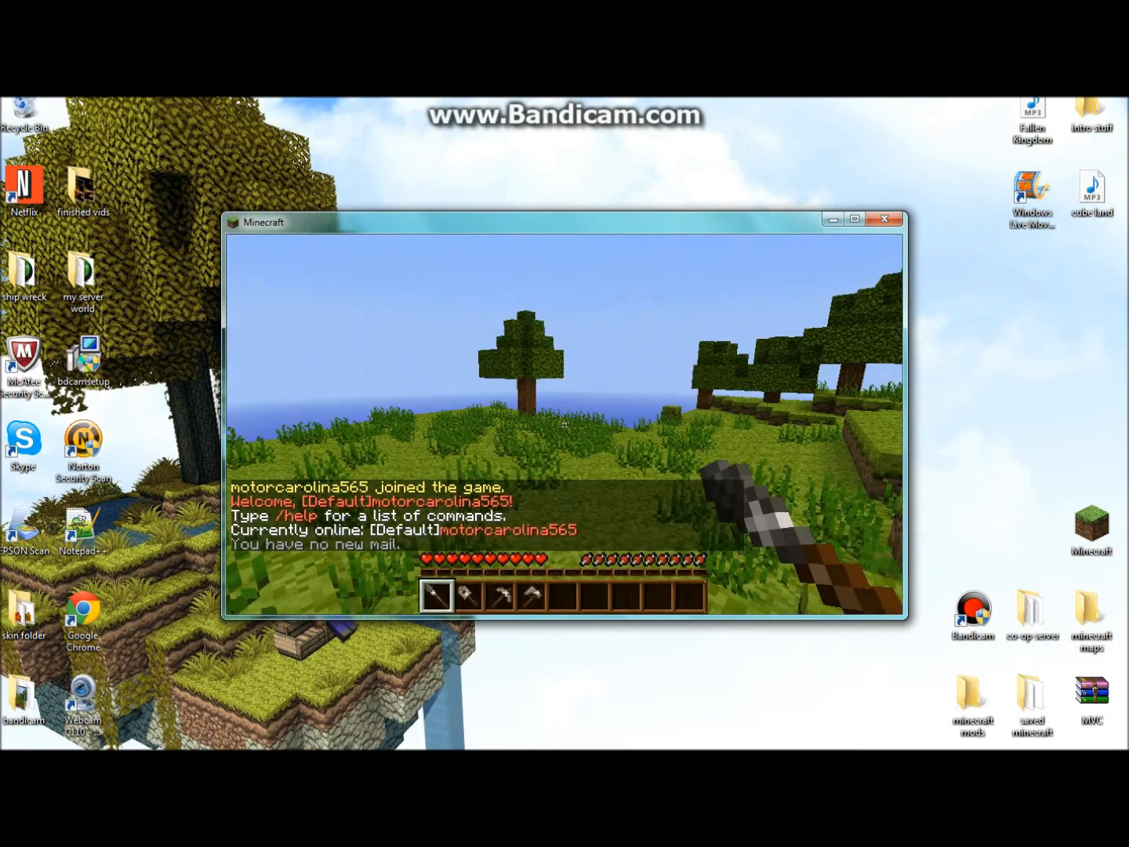
{"action": "key", "text": "5"}
- Promote the player to Owner with /manpromote, then send the test message '&k fhgfh'
{"action": "key", "text": "slash"}
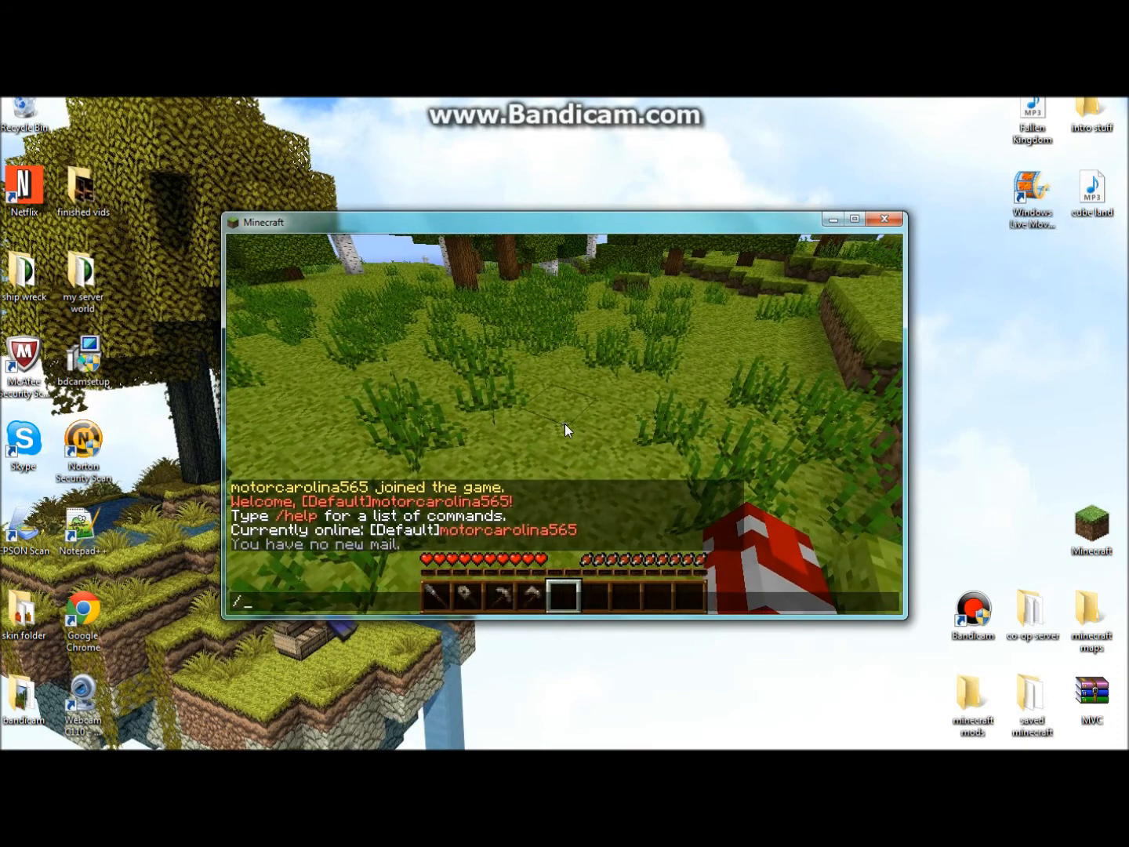
{"action": "type", "text": "manpro"}
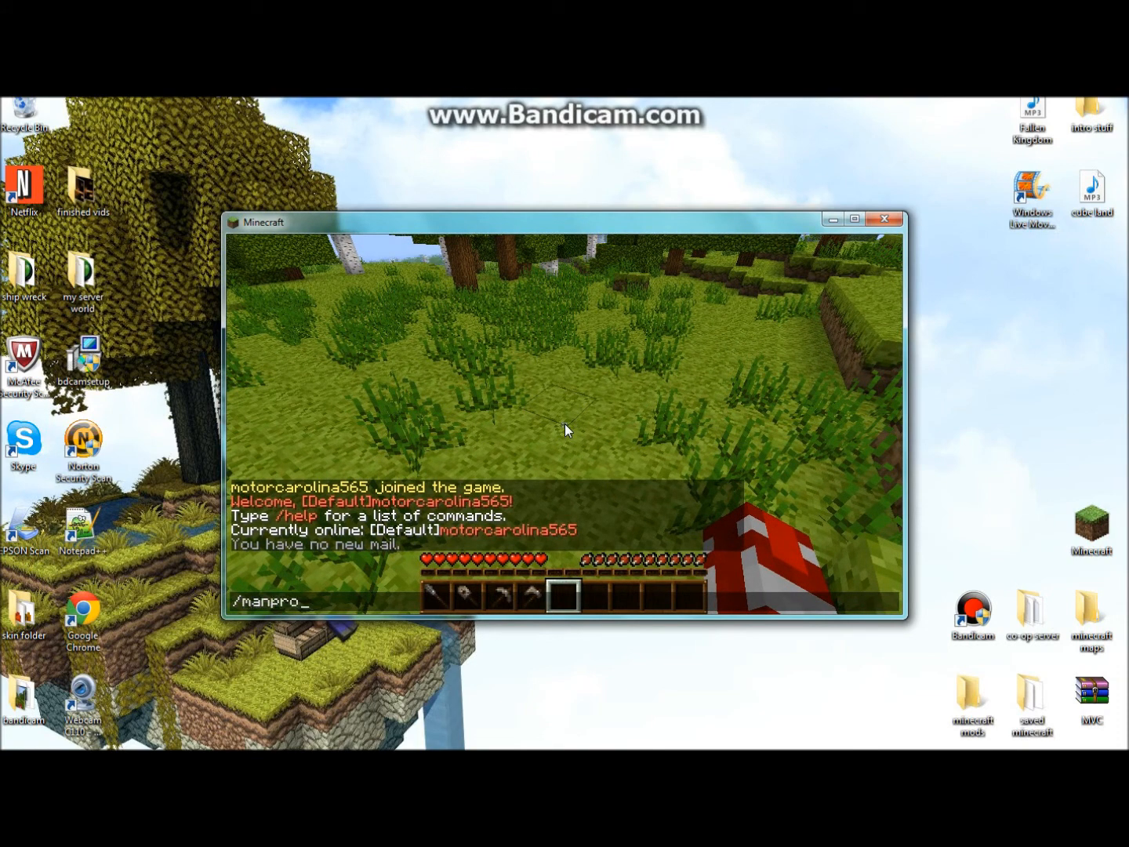
{"action": "type", "text": "mote motorcarolin"}
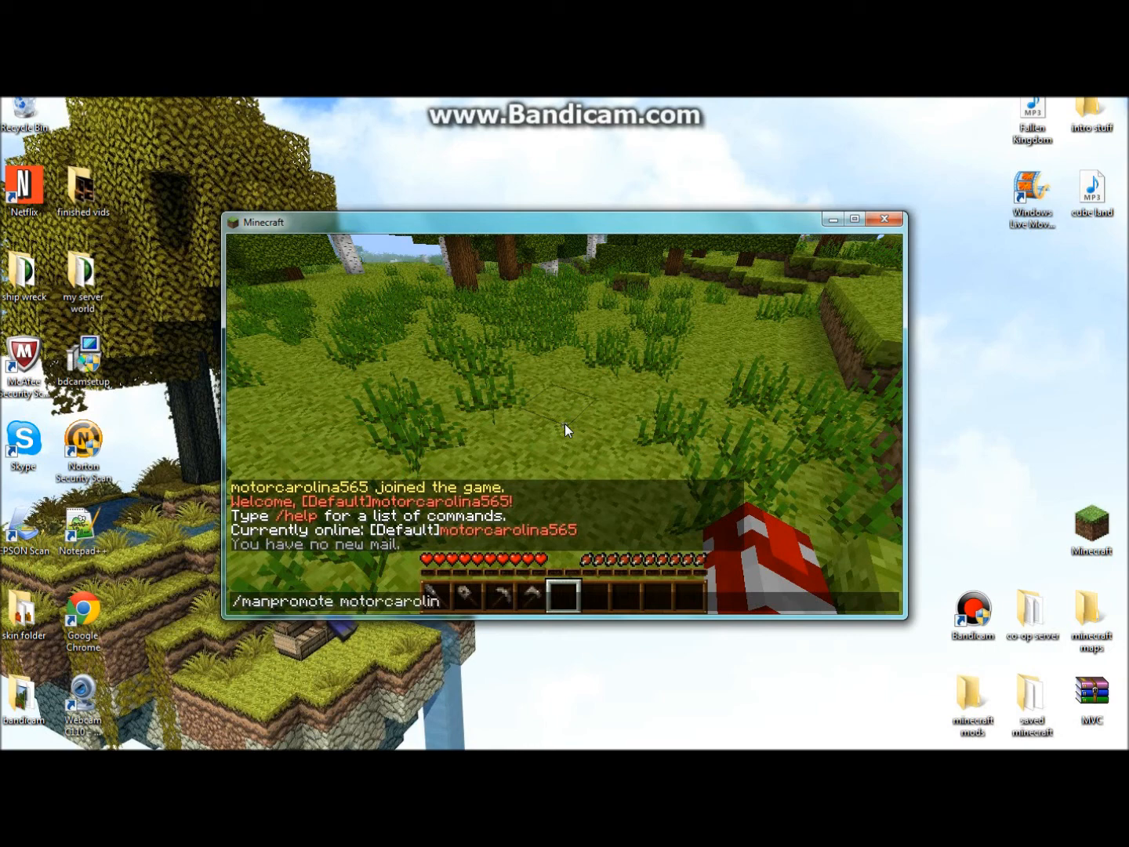
{"action": "type", "text": "a565 Owner"}
{"action": "key", "text": "Return"}
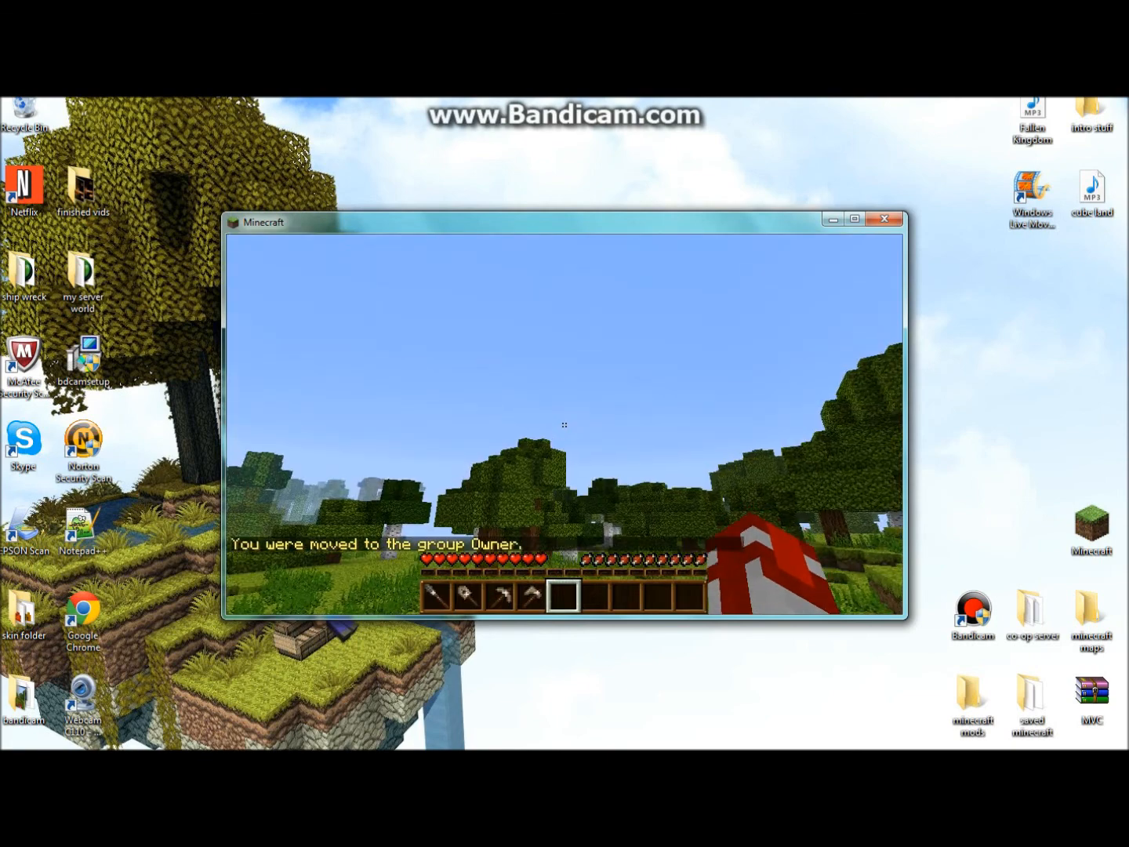
{"action": "key", "text": "t"}
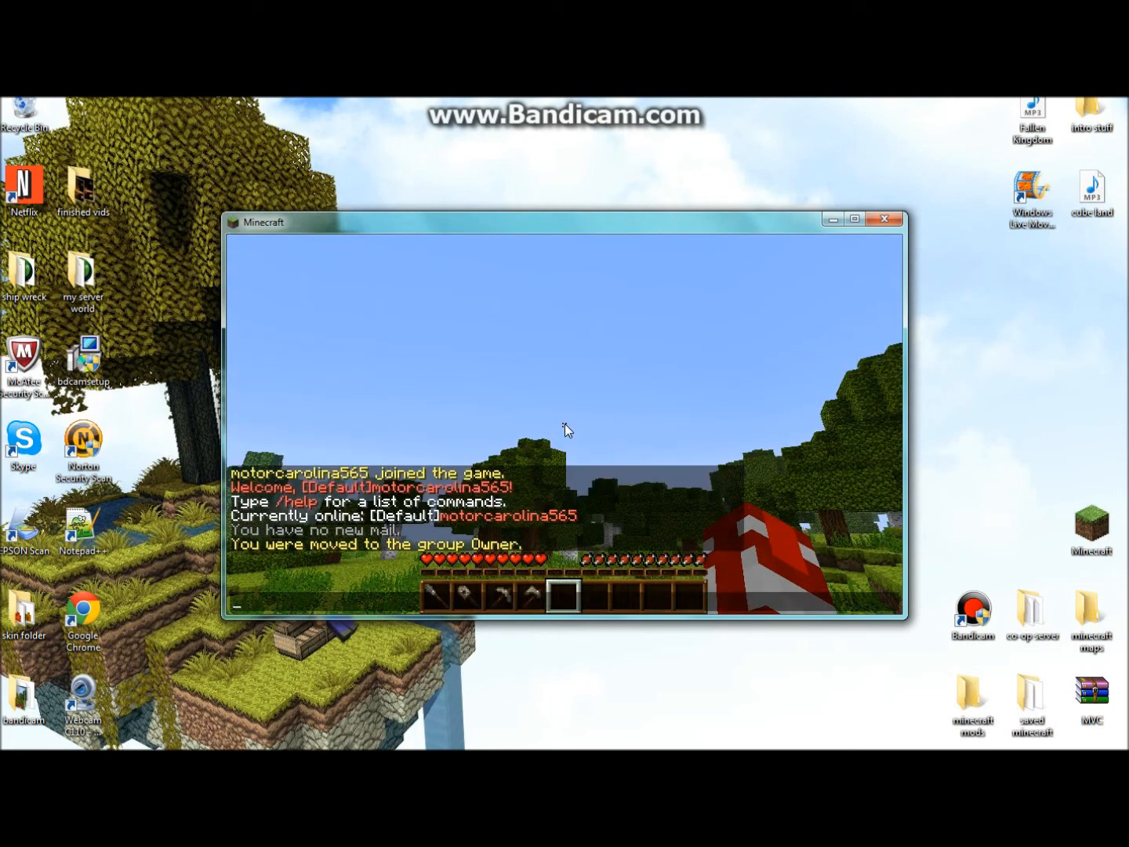
{"action": "type", "text": "&k fhgfh"}
{"action": "key", "text": "Return"}
- Walk forward toward the pond and begin a /nick command for a new nickname
{"action": "key", "text": "w"}
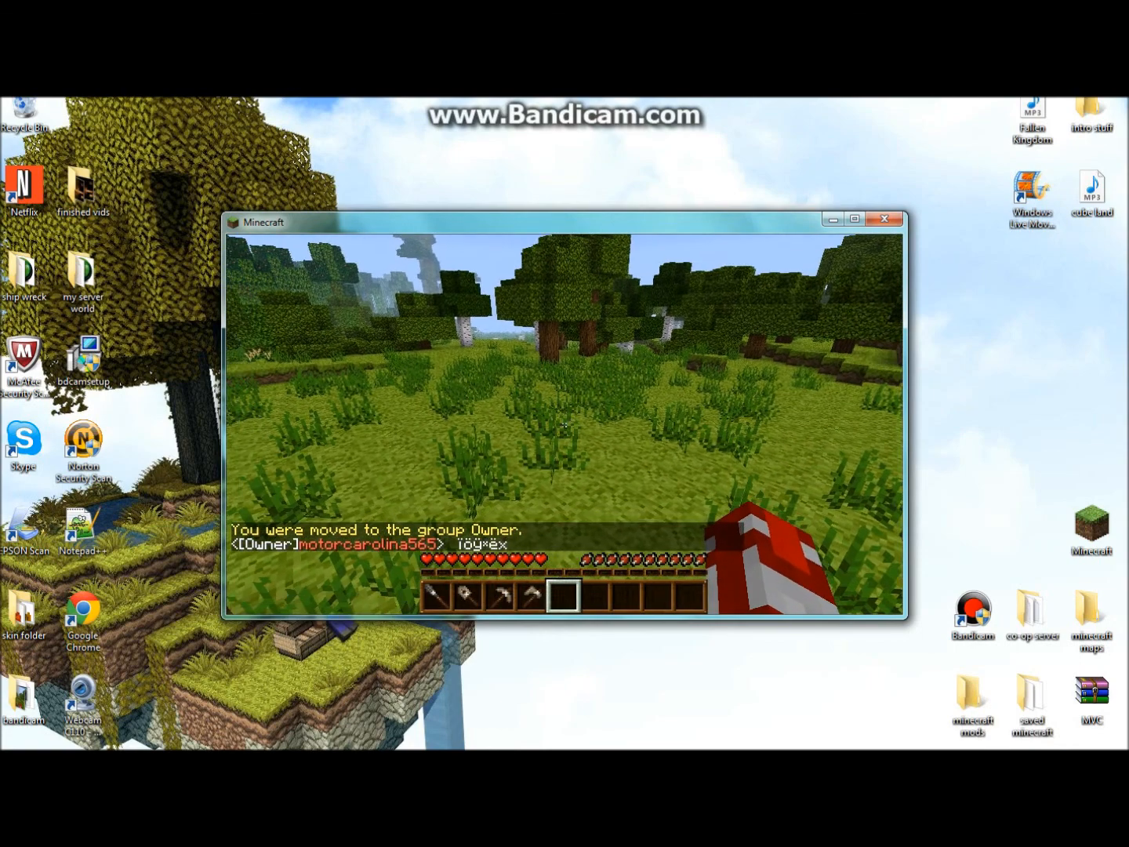
{"action": "key", "text": "w"}
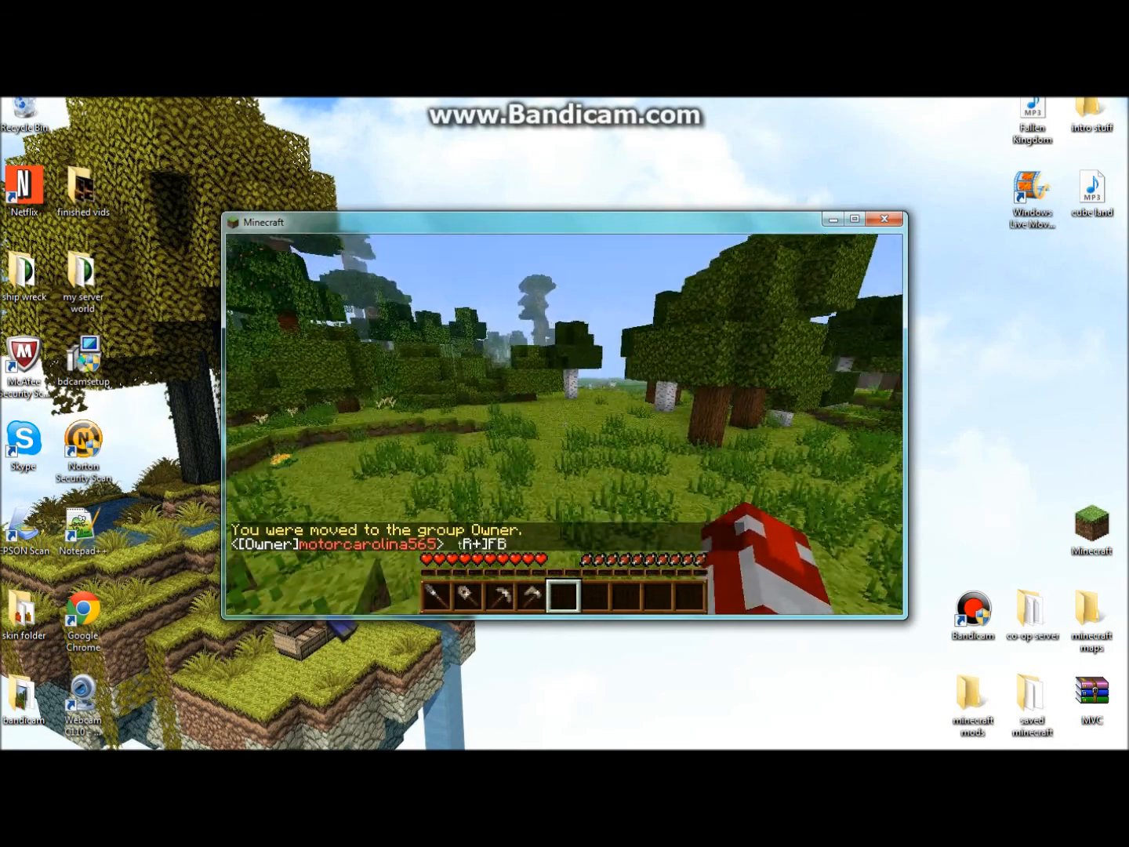
{"action": "key", "text": "w"}
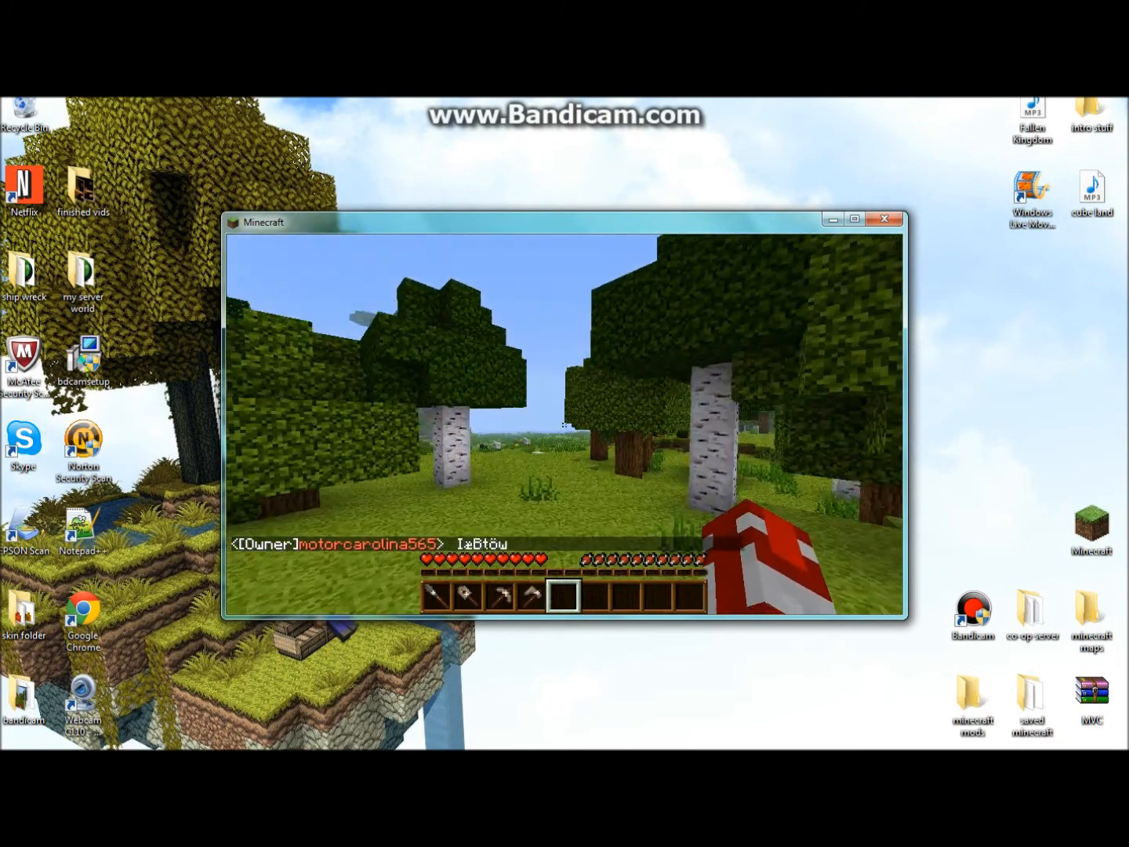
{"action": "key", "text": "w"}
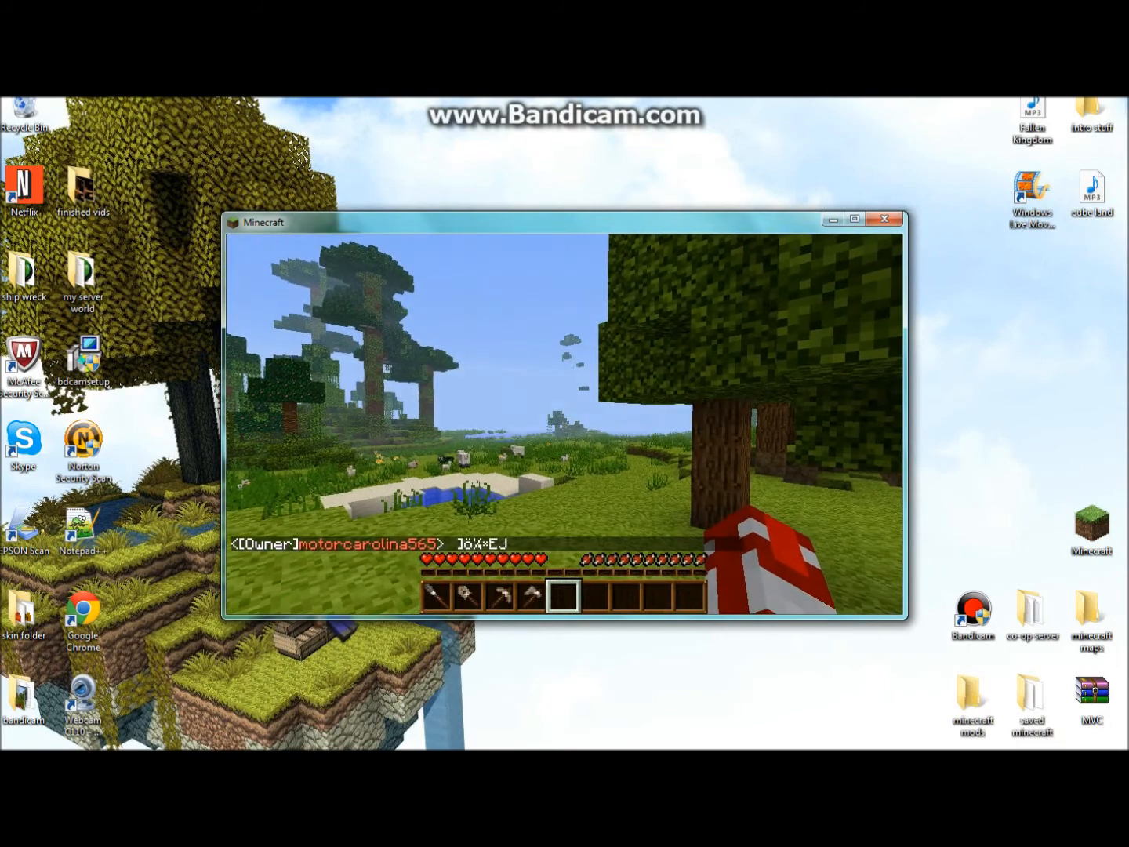
{"action": "key", "text": "slash"}
{"action": "type", "text": "nick "}
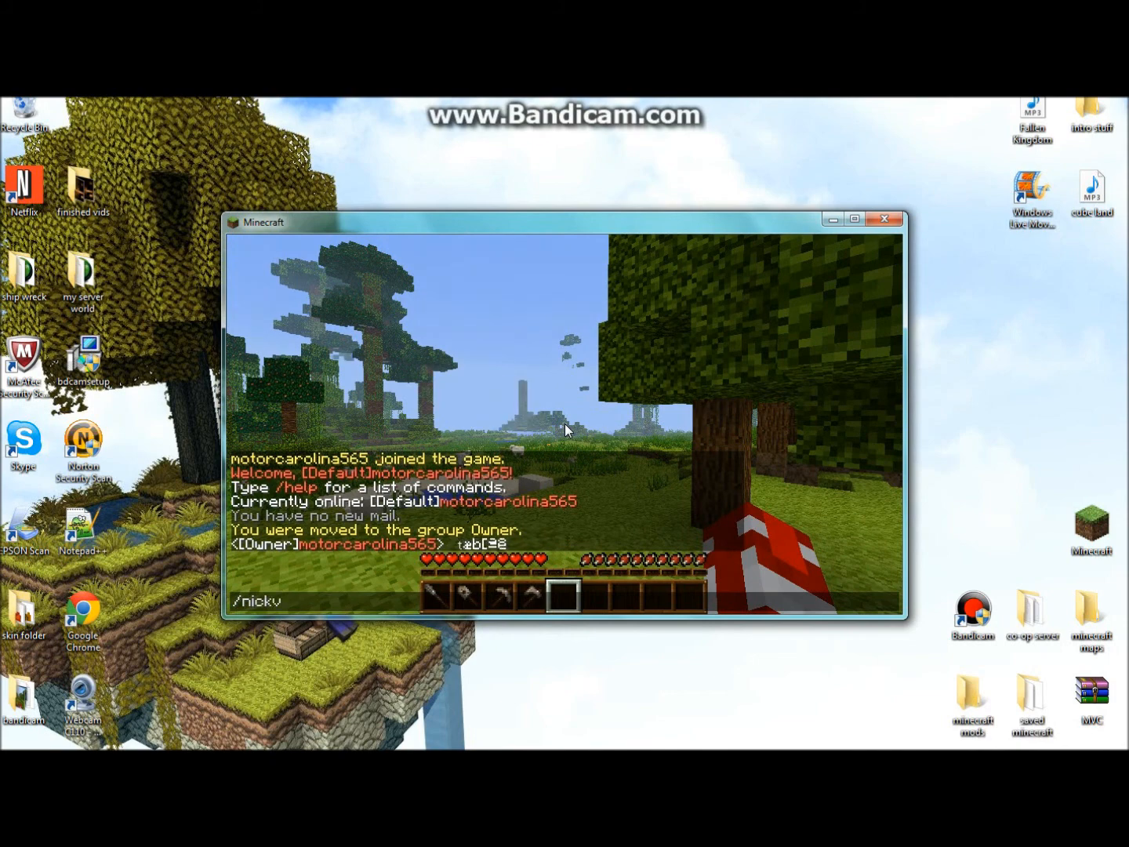
{"action": "type", "text": "motorc"}
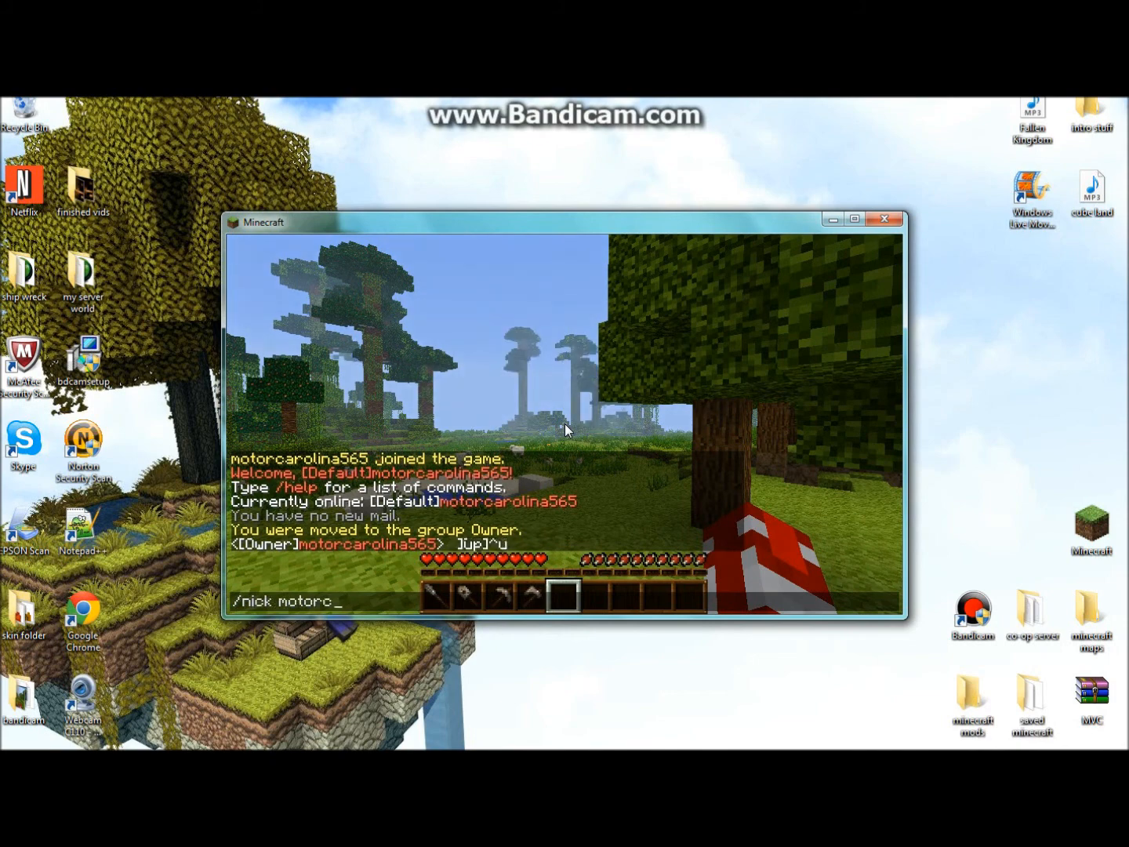
{"action": "type", "text": "aroliana565"}
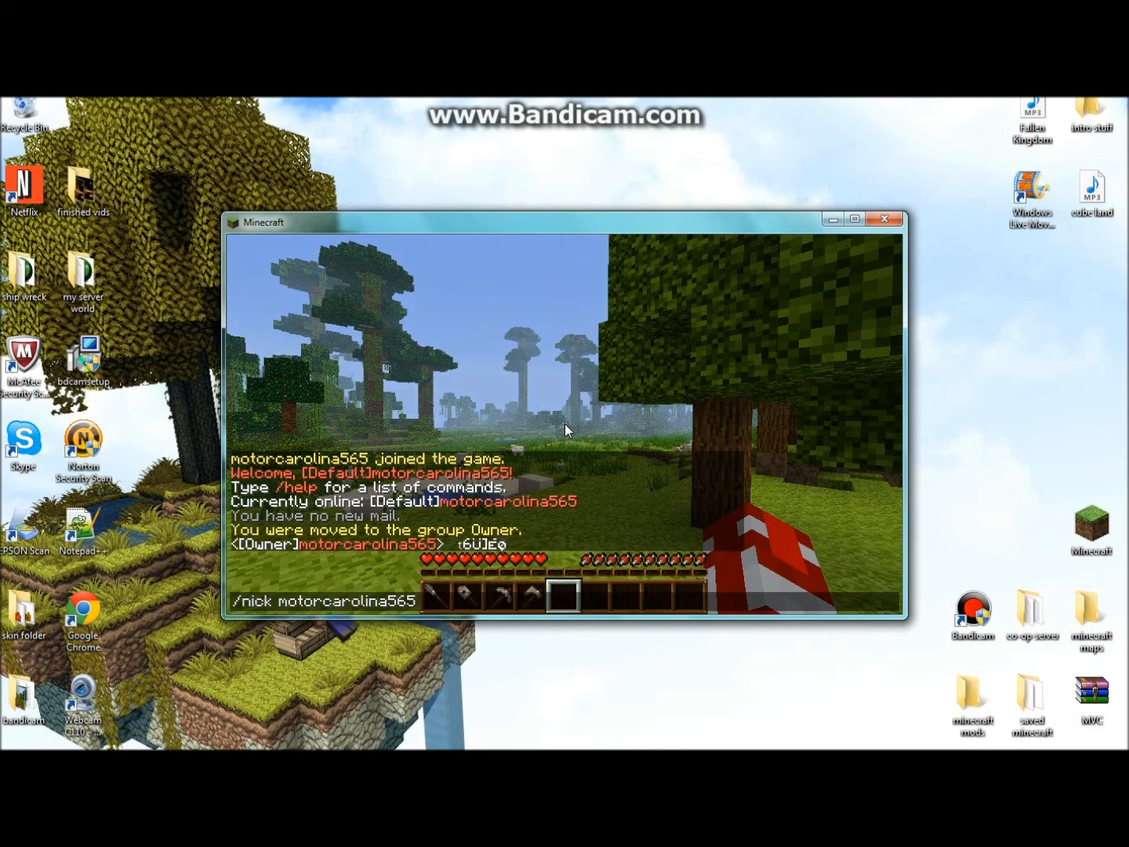
{"action": "type", "text": " Snipret"}
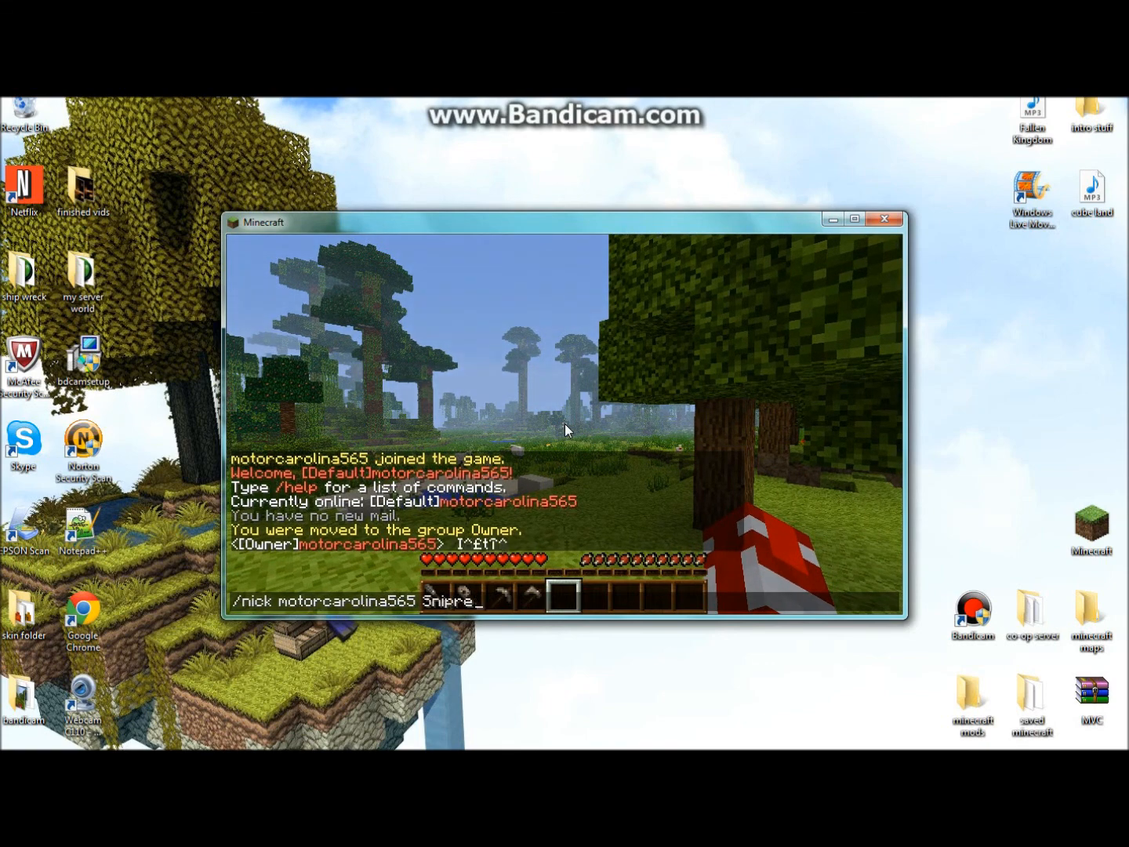
- Erase the /nick command and close chat without sending it
{"action": "key", "text": "BackSpace"}
{"action": "key", "text": "BackSpace"}
{"action": "key", "text": "BackSpace"}
{"action": "key", "text": "BackSpace"}
{"action": "key", "text": "BackSpace"}
{"action": "key", "text": "BackSpace"}
{"action": "key", "text": "BackSpace"}
{"action": "key", "text": "BackSpace"}
{"action": "key", "text": "BackSpace"}
{"action": "key", "text": "BackSpace"}
{"action": "key", "text": "BackSpace"}
{"action": "key", "text": "BackSpace"}
{"action": "key", "text": "BackSpace"}
{"action": "key", "text": "BackSpace"}
{"action": "key", "text": "BackSpace"}
{"action": "key", "text": "BackSpace"}
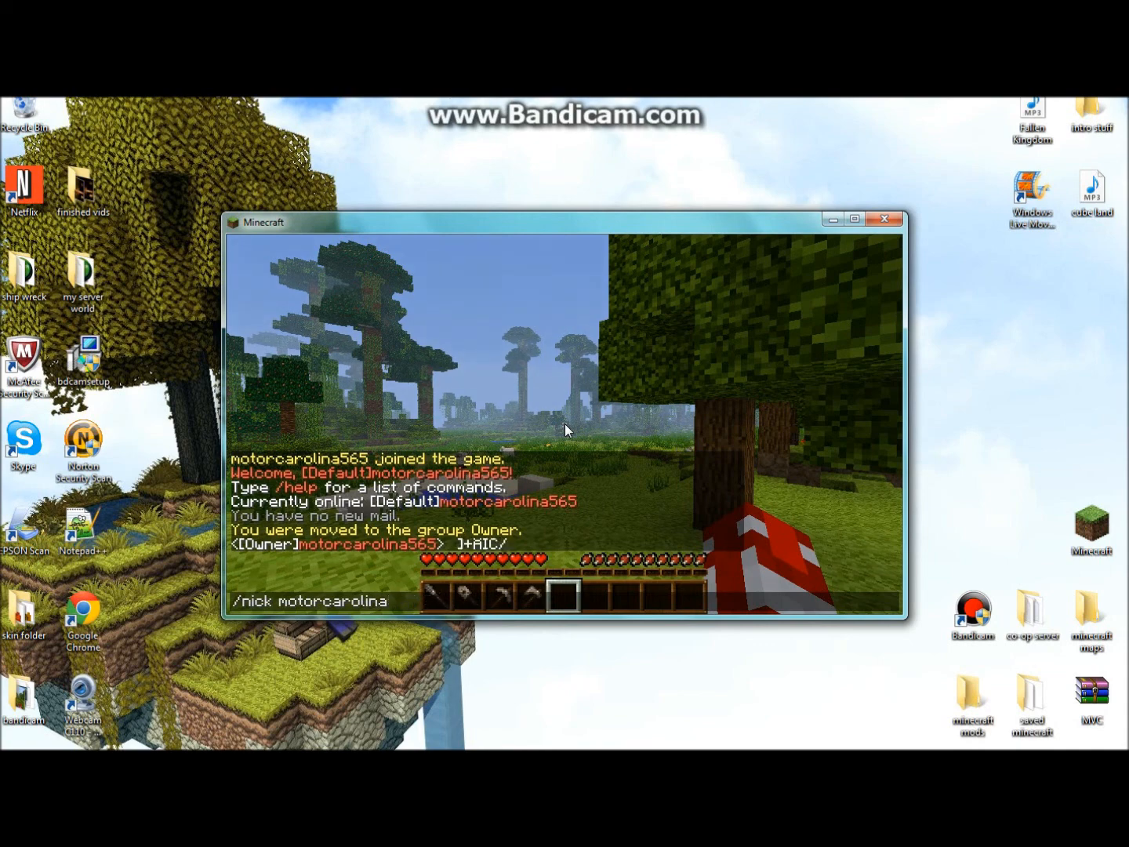
{"action": "key", "text": "BackSpace"}
{"action": "key", "text": "BackSpace"}
{"action": "key", "text": "BackSpace"}
{"action": "key", "text": "BackSpace"}
{"action": "key", "text": "BackSpace"}
{"action": "key", "text": "BackSpace"}
{"action": "key", "text": "BackSpace"}
{"action": "key", "text": "BackSpace"}
{"action": "key", "text": "BackSpace"}
{"action": "key", "text": "BackSpace"}
{"action": "key", "text": "BackSpace"}
{"action": "key", "text": "BackSpace"}
{"action": "key", "text": "BackSpace"}
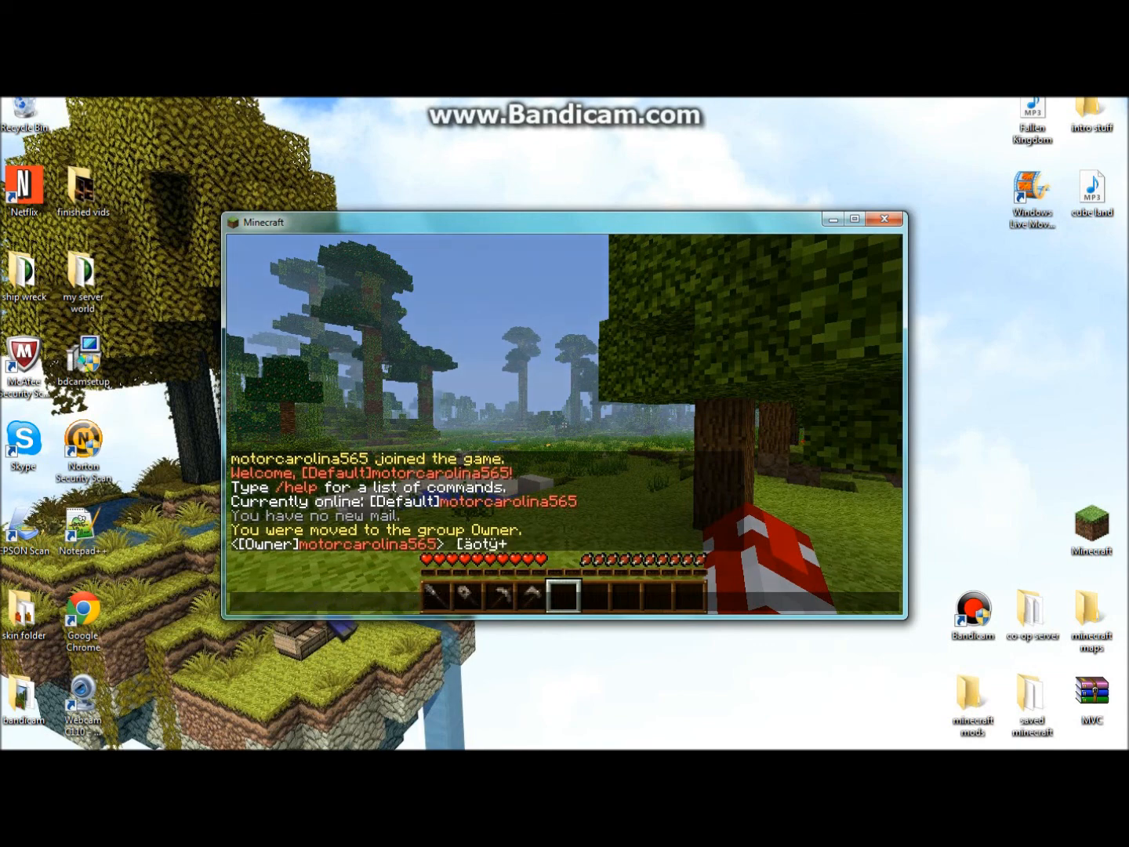
{"action": "key", "text": "Escape"}
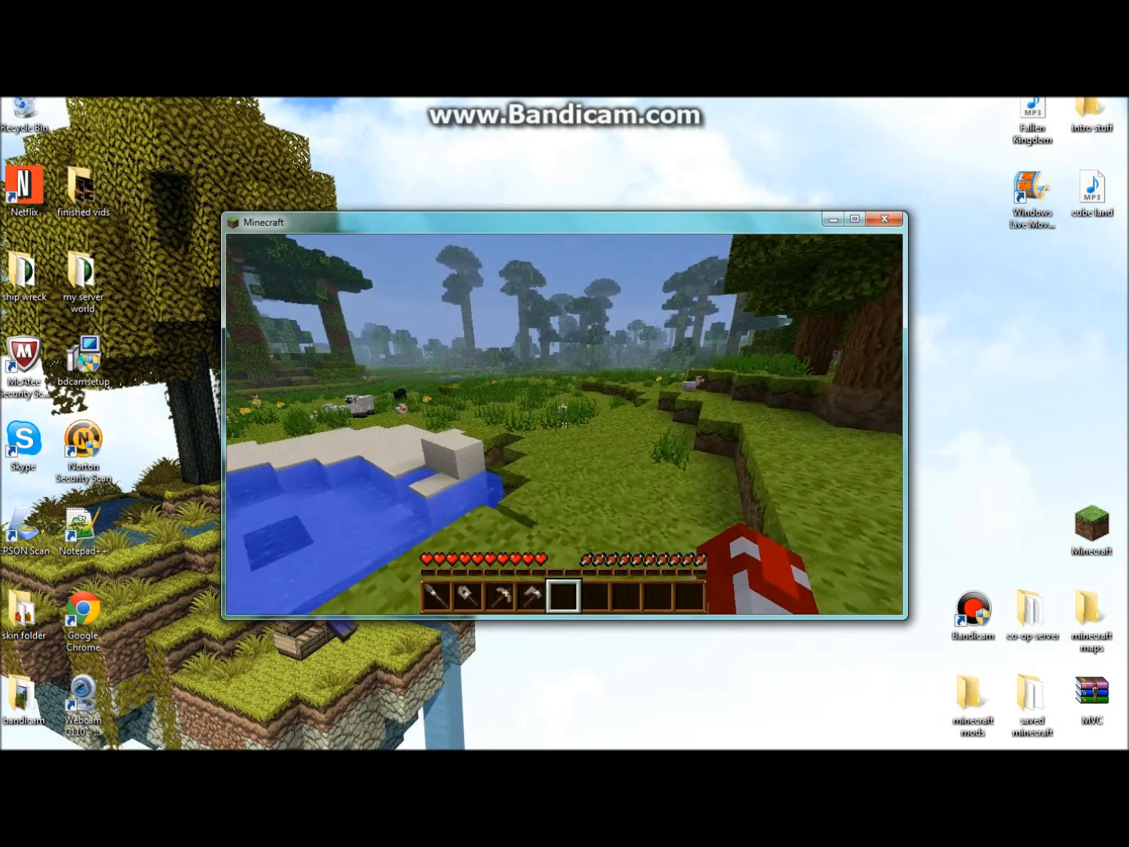
- Walk across the field collecting eggs, throw them, and plant a sapling ahead
{"action": "key", "text": "w"}
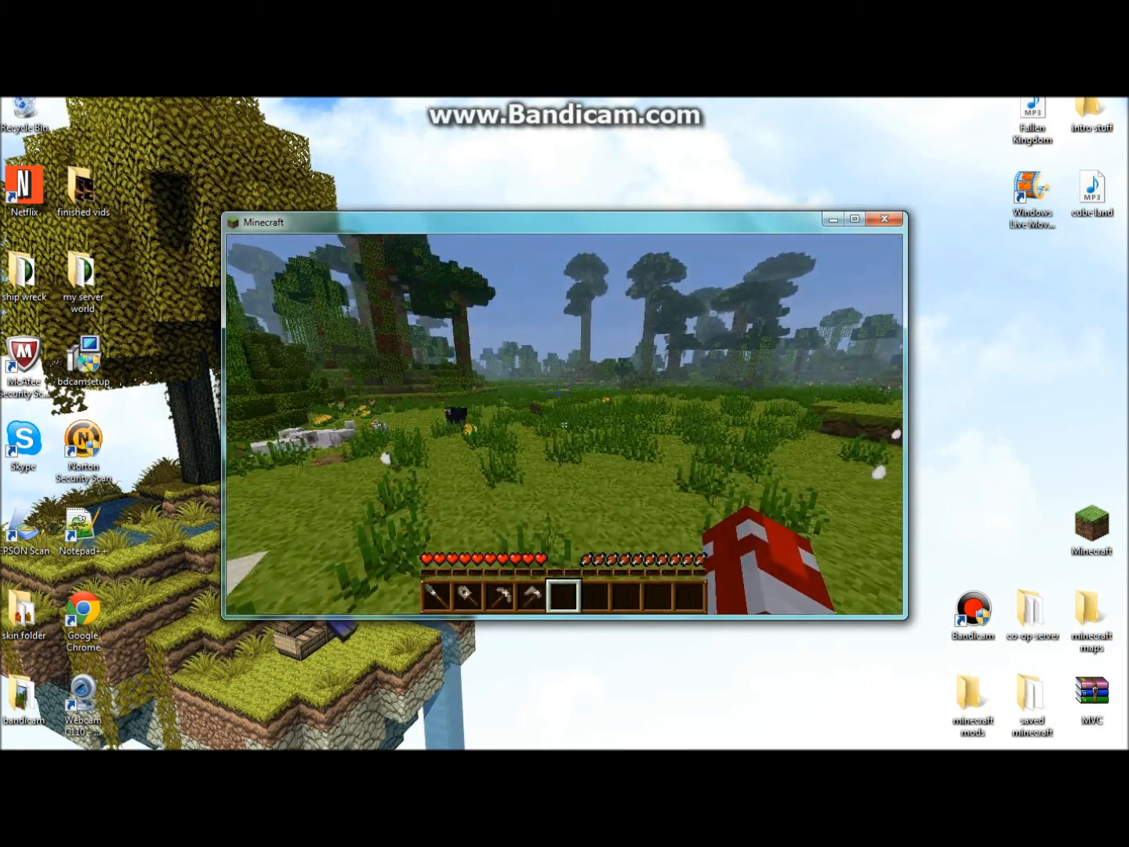
{"action": "key", "text": "w"}
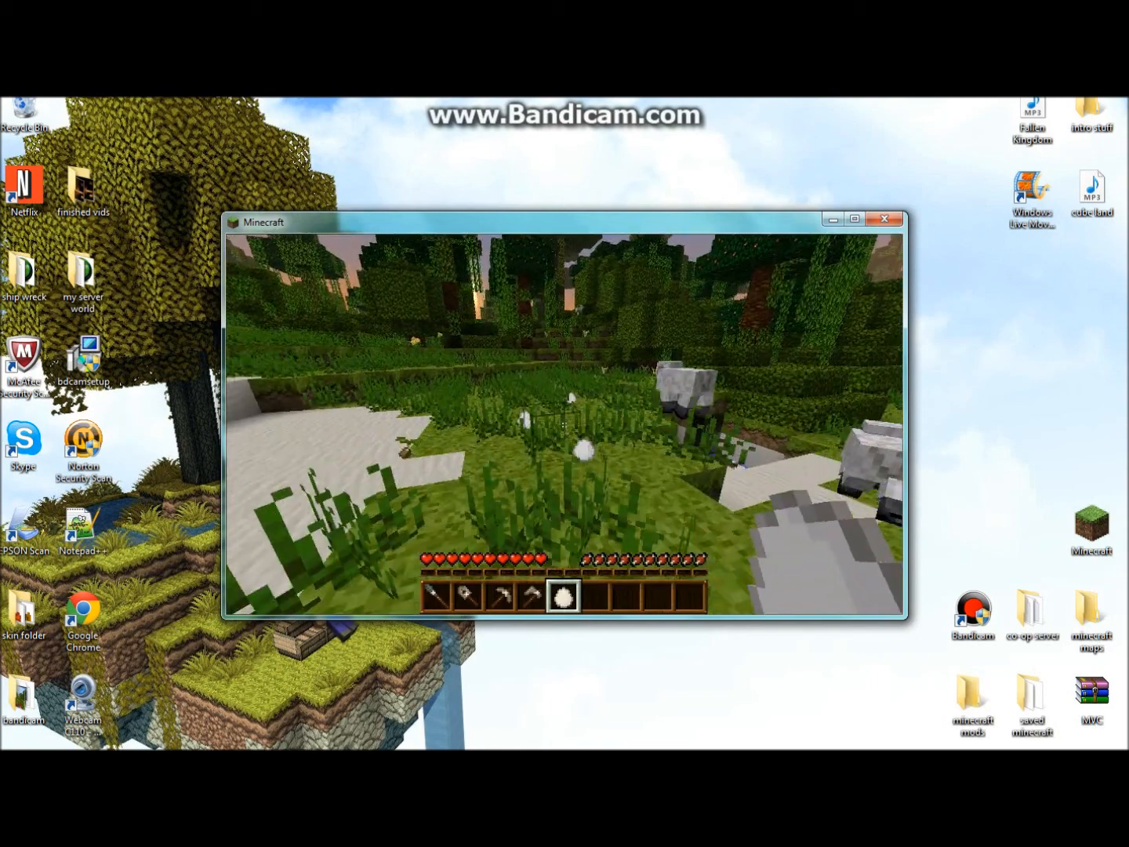
{"action": "key", "text": "w"}
{"action": "right_click", "coordinate": [565, 425]}
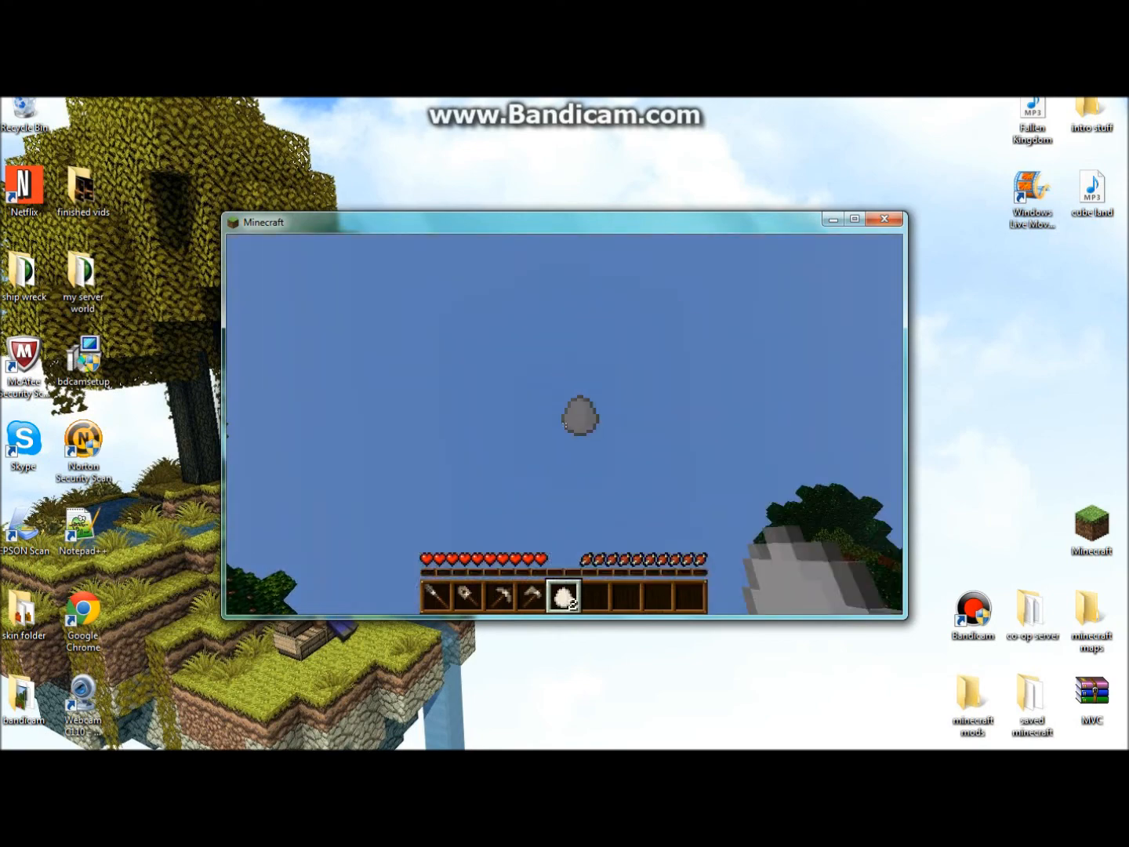
{"action": "right_click", "coordinate": [565, 424]}
{"action": "right_click", "coordinate": [565, 424]}
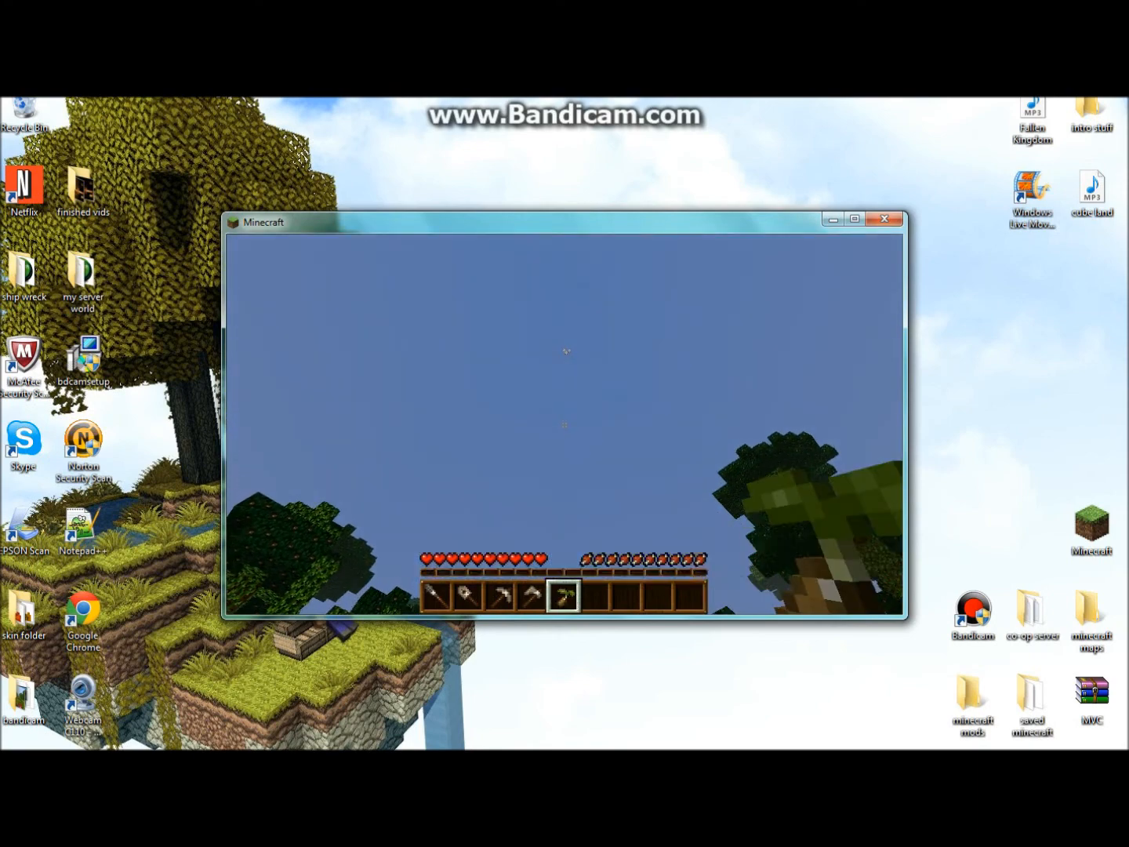
{"action": "right_click", "coordinate": [565, 424]}
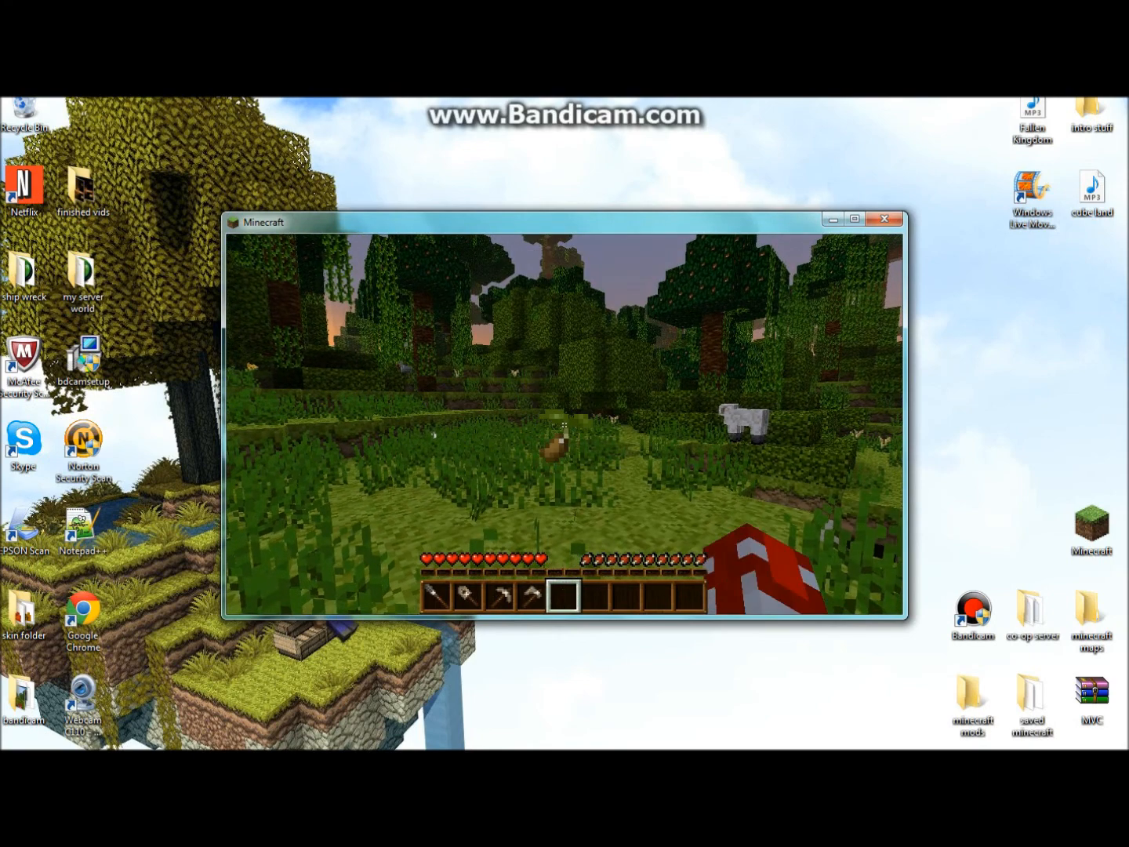